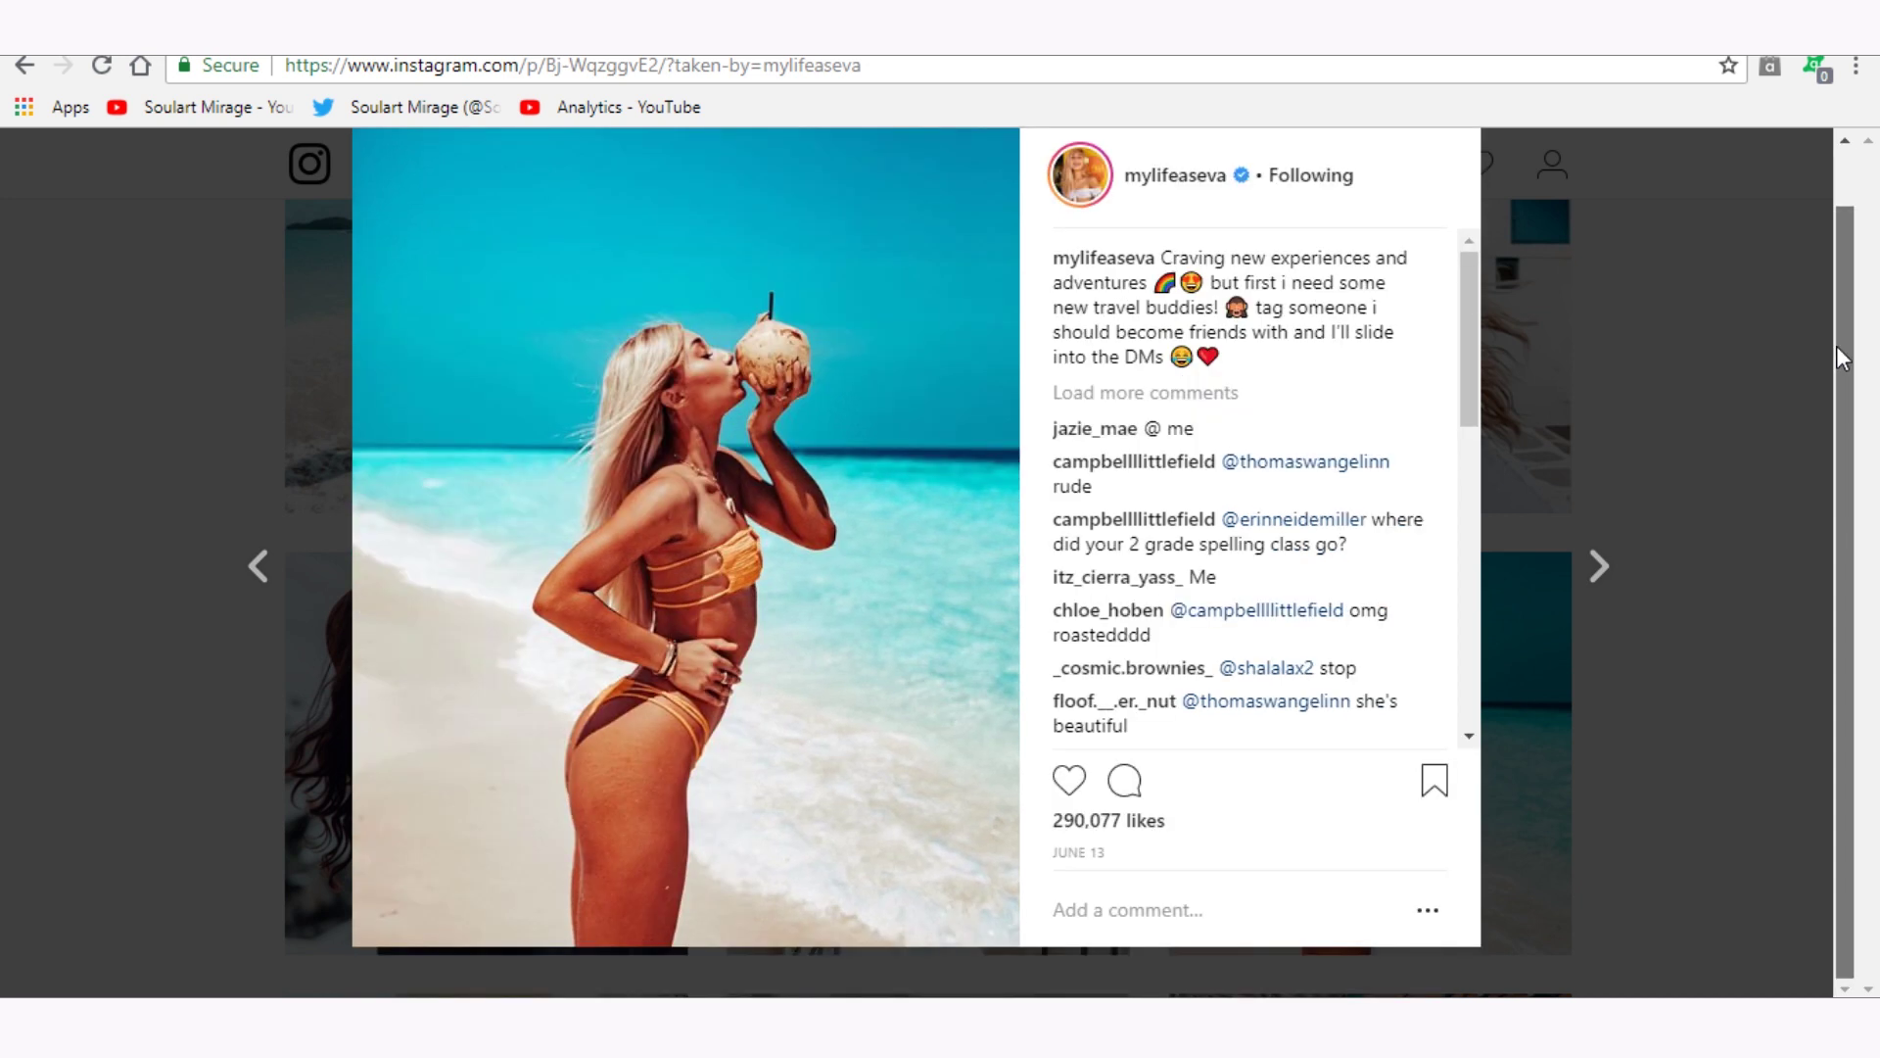
Compare the balcony portrait beside the beach reference photo, then view it alone again.
drag(1836, 344, 1835, 319)
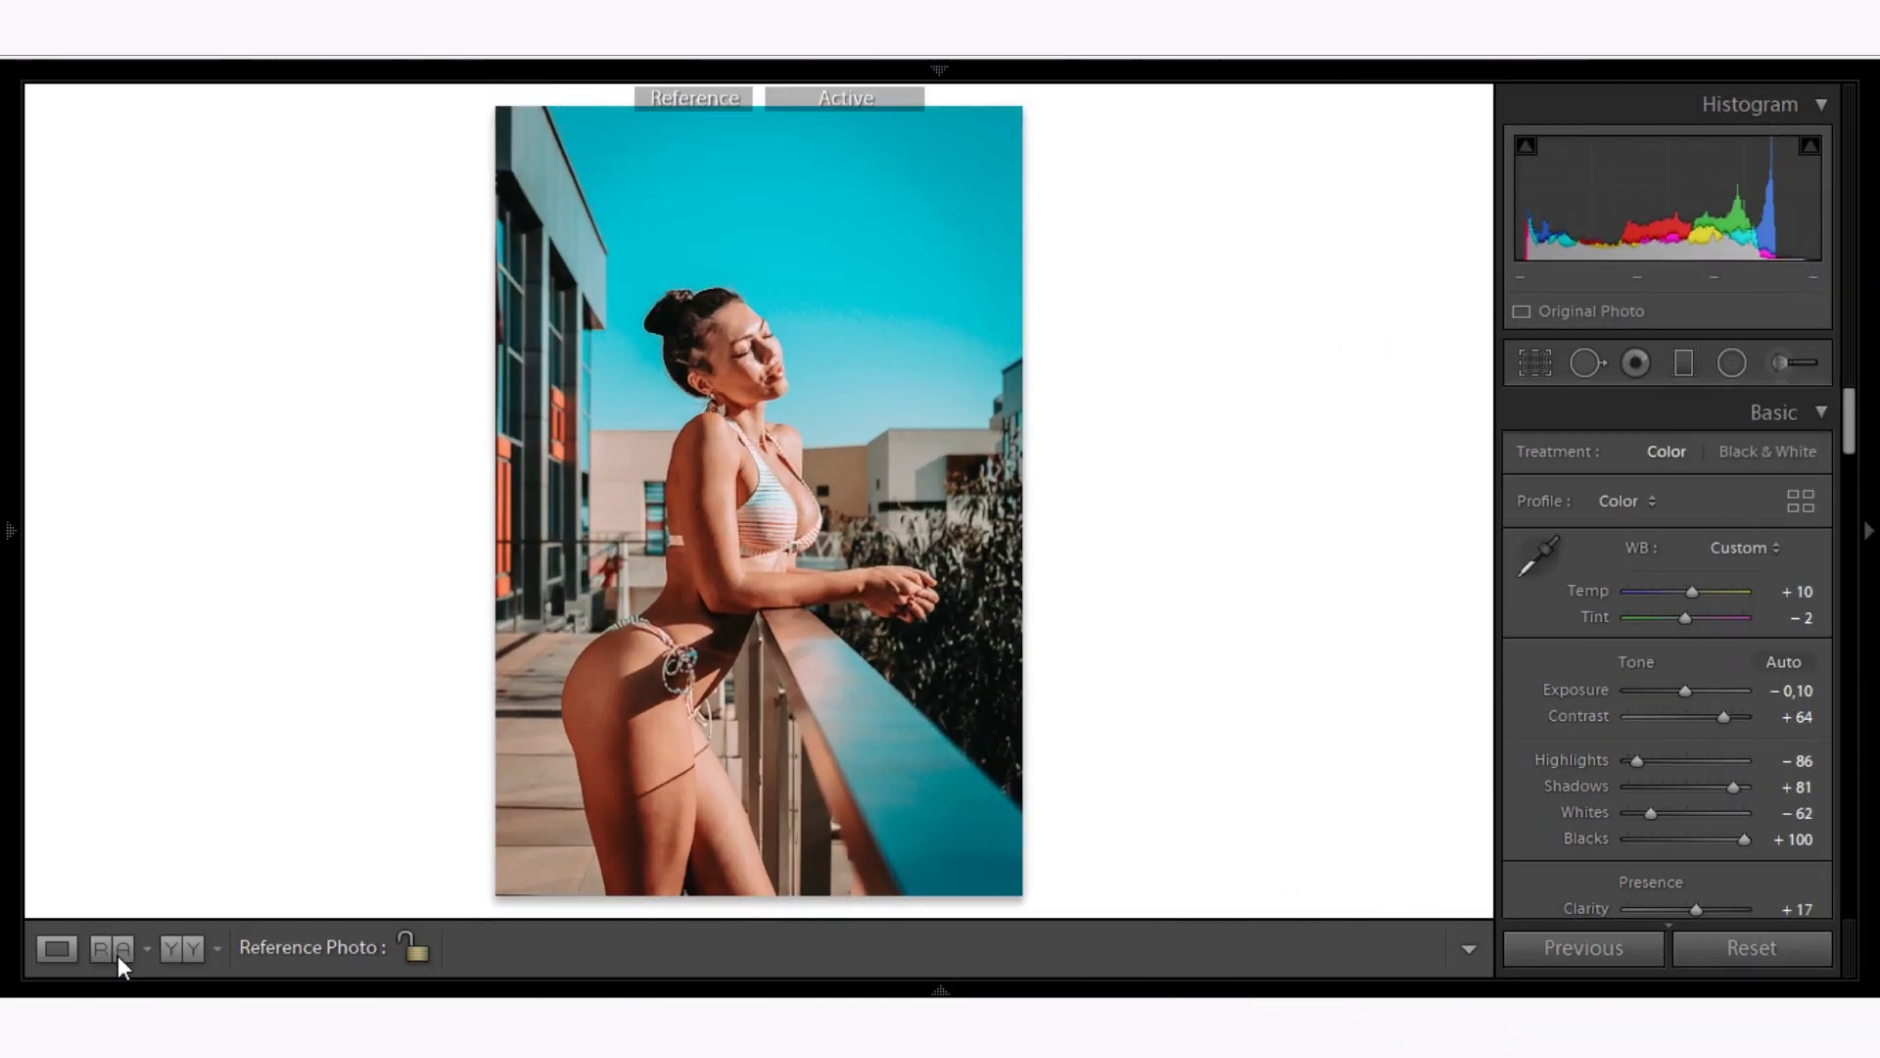
click(117, 955)
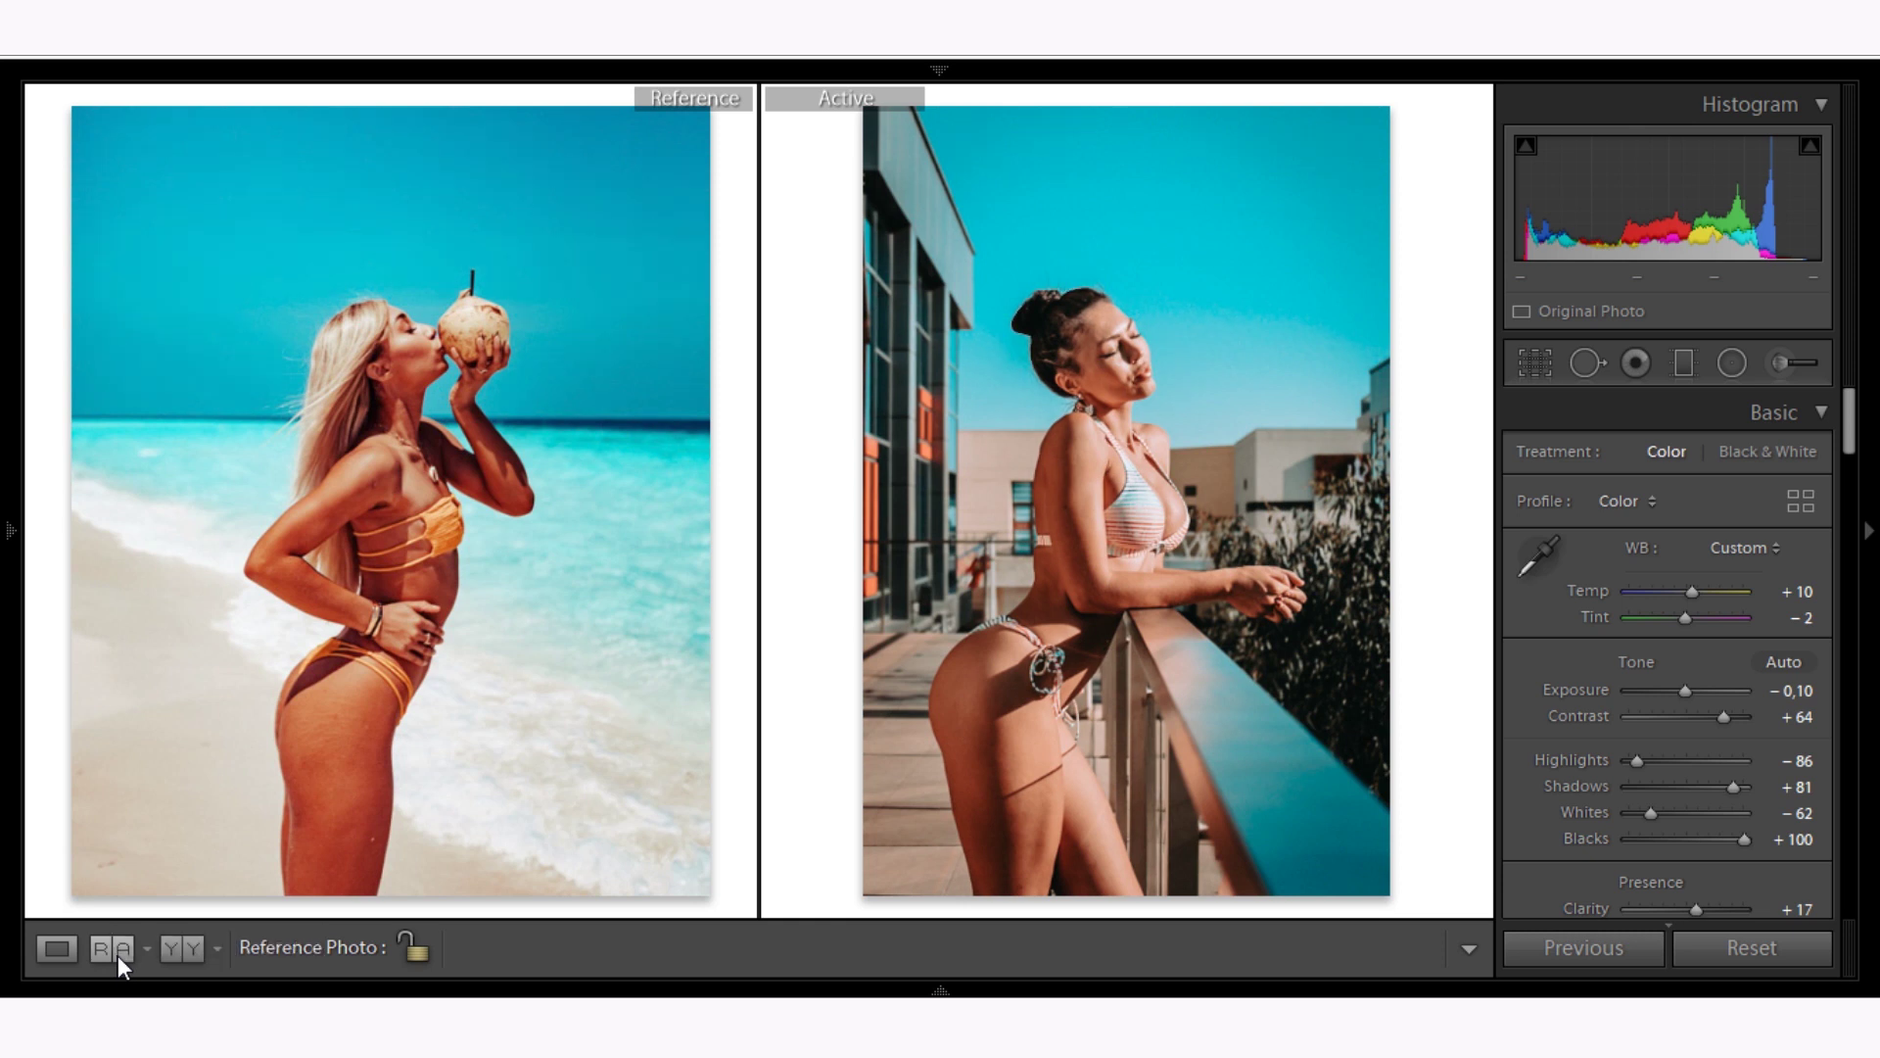
click(57, 948)
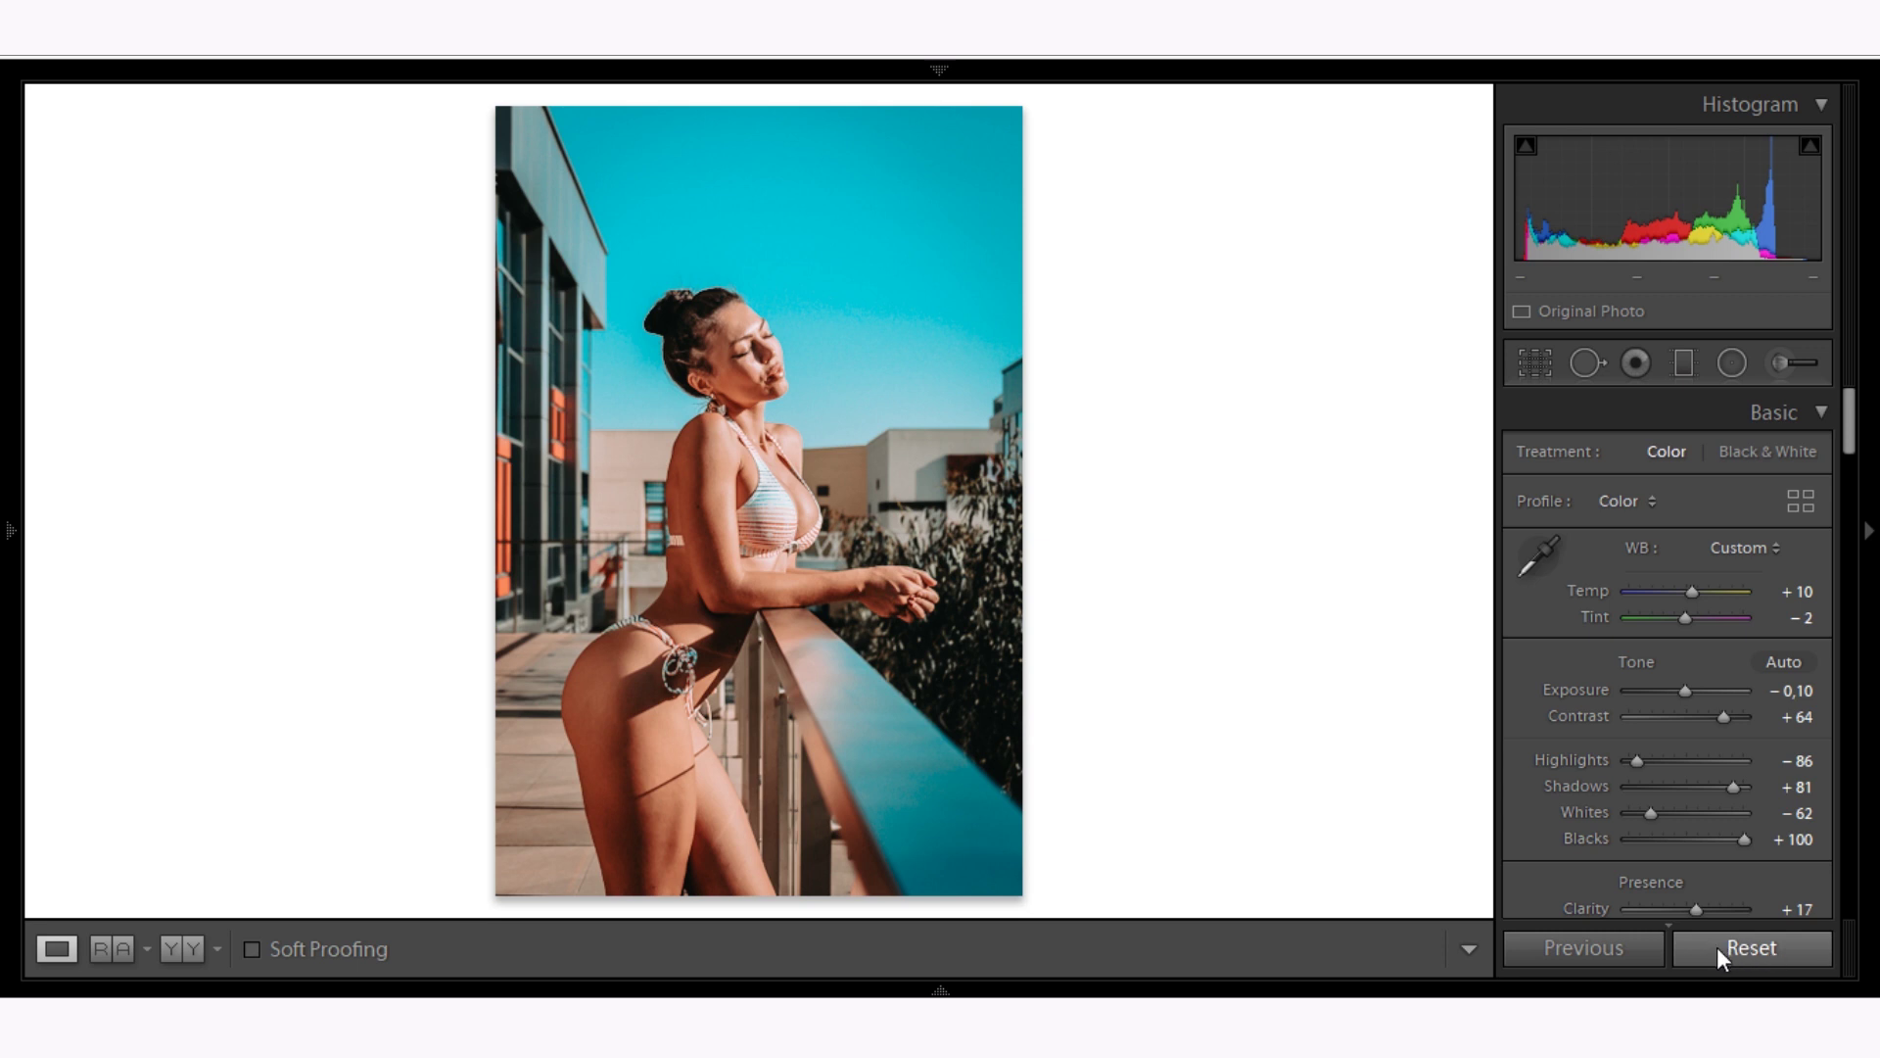
Reset the Basic panel, then set Temp 10, Tint -2 and Exposure -0.10.
click(1718, 947)
click(1807, 591)
text(10)
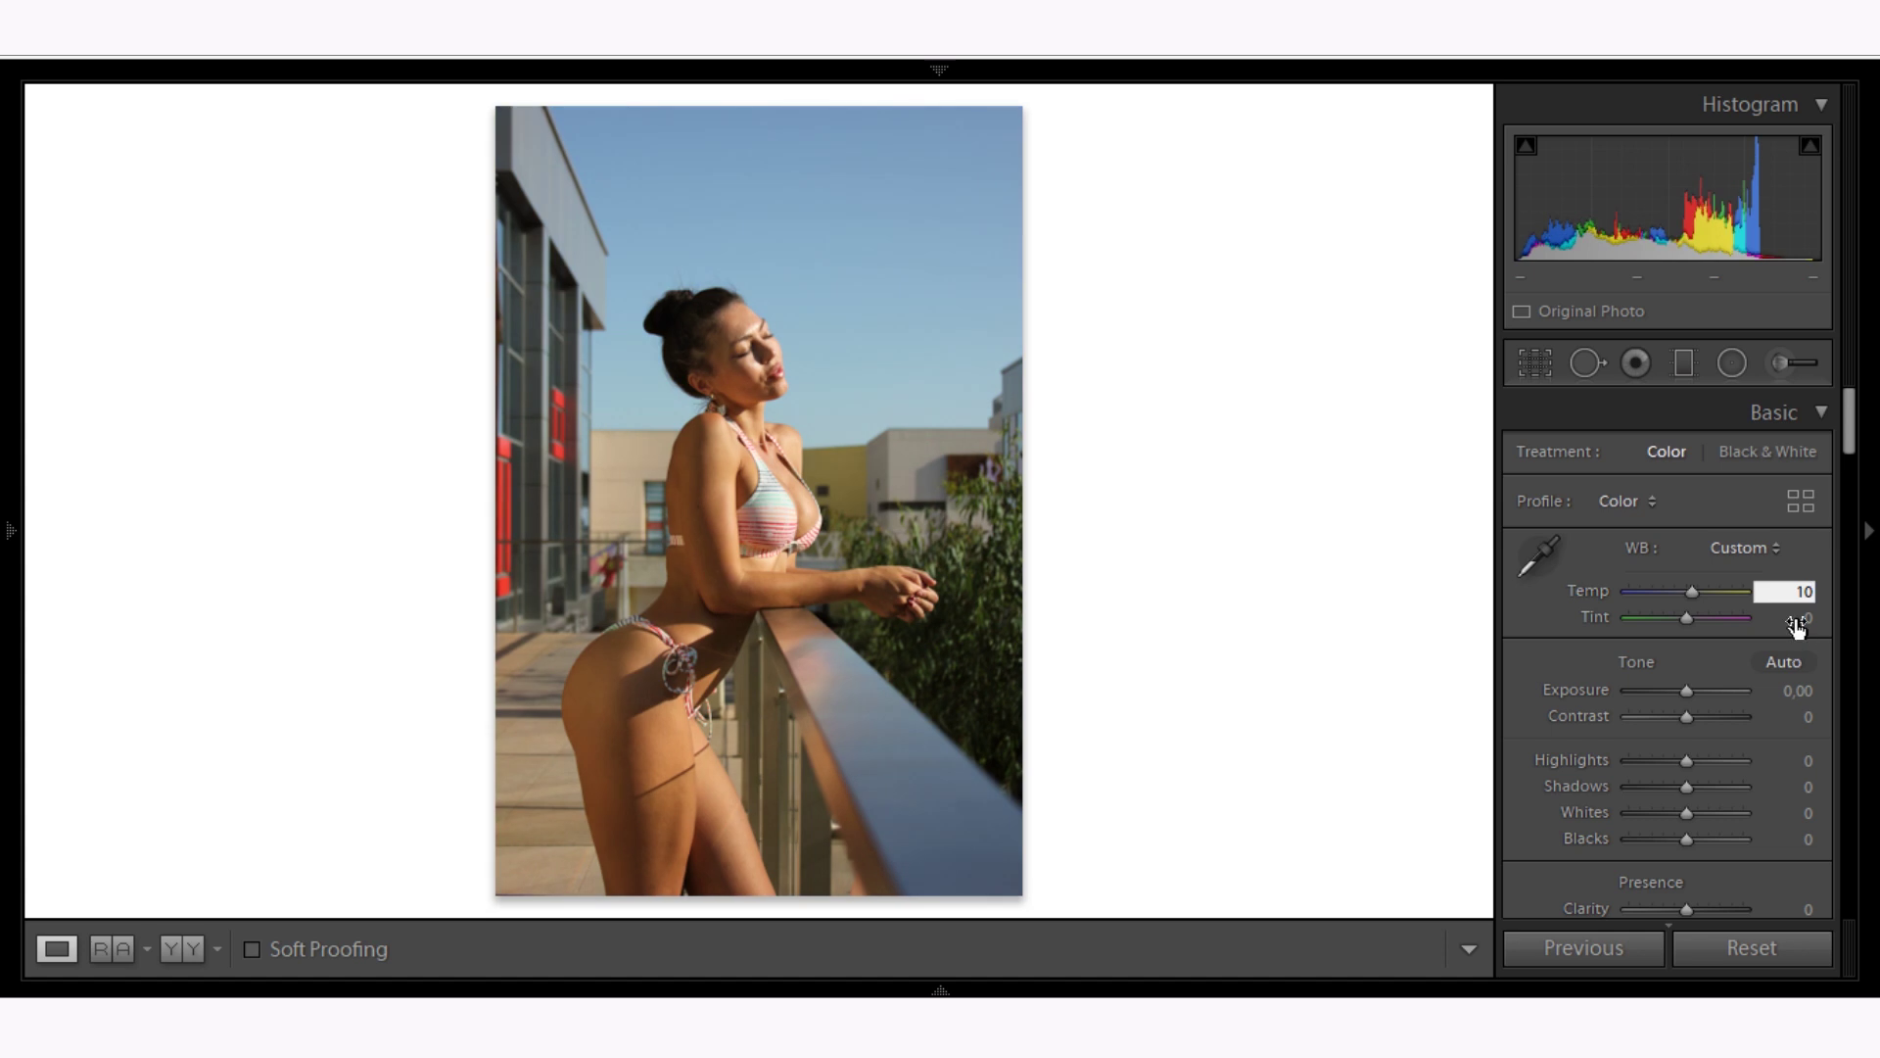
click(1802, 617)
text(-2)
click(1800, 691)
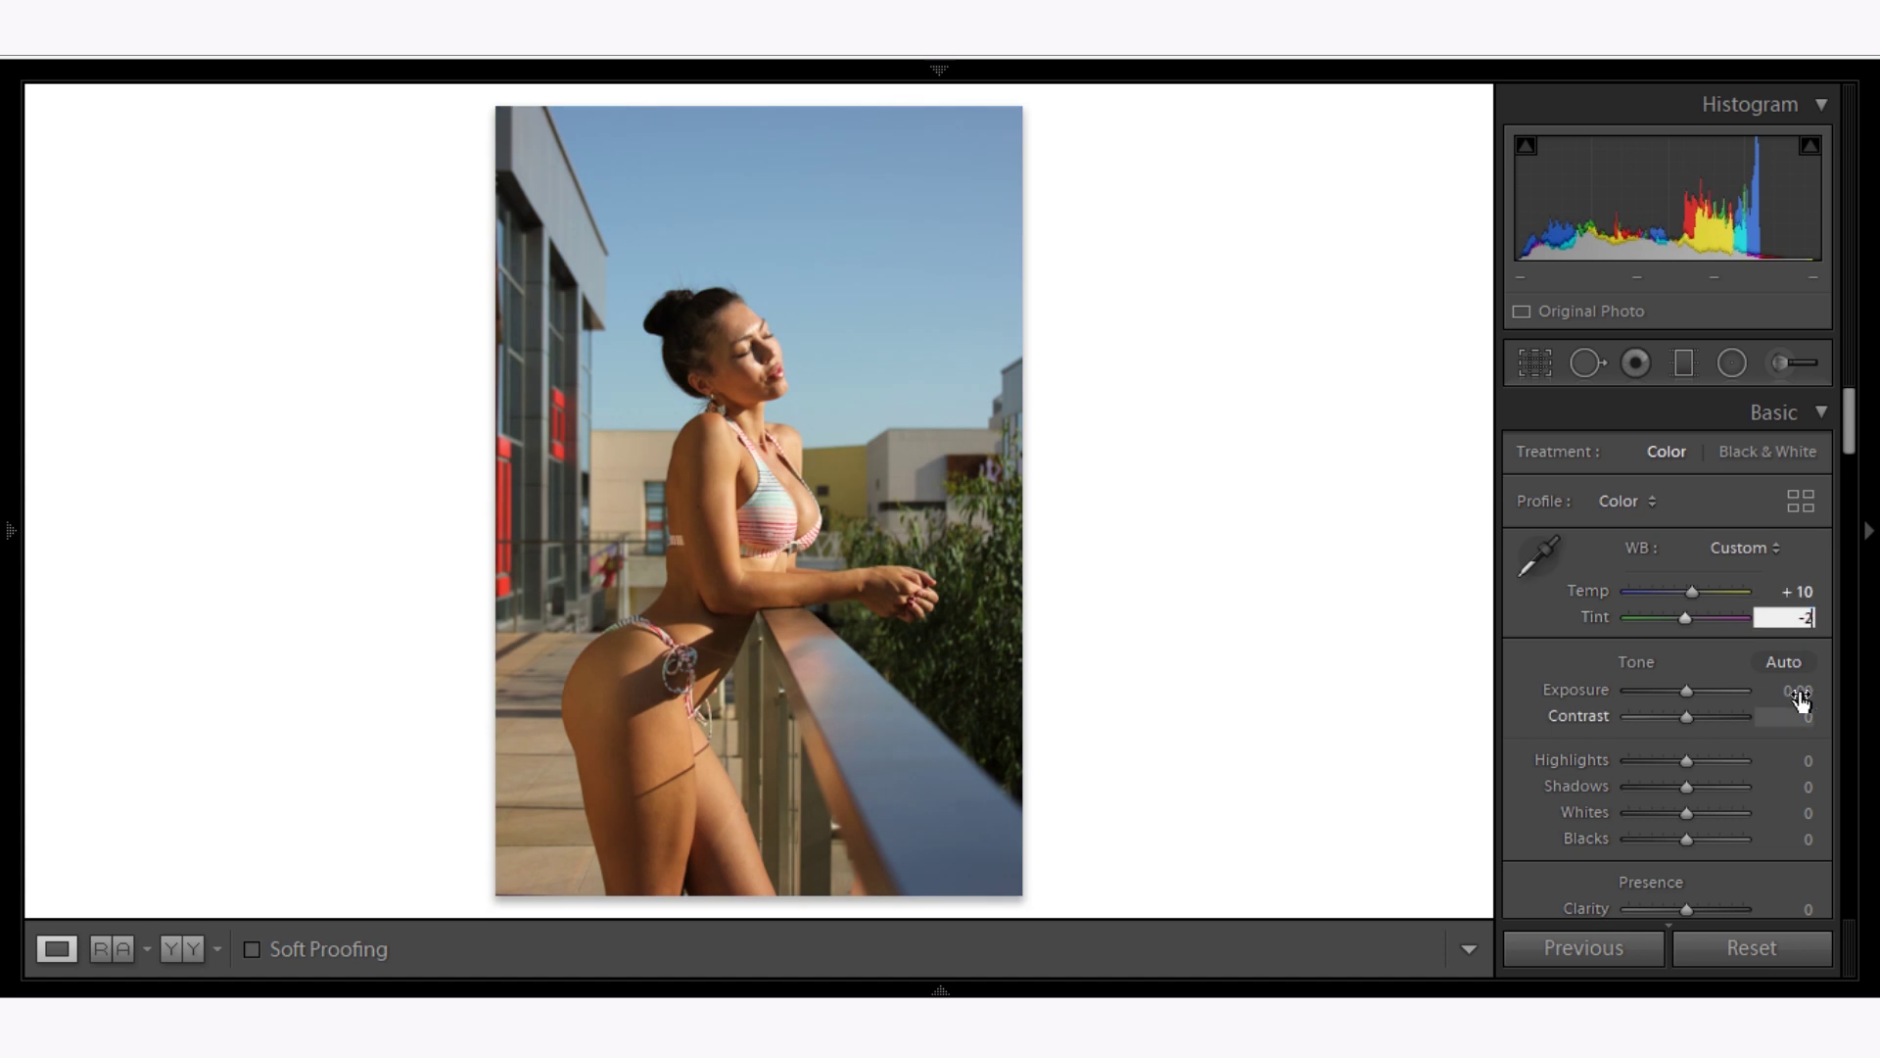
text(0,1)
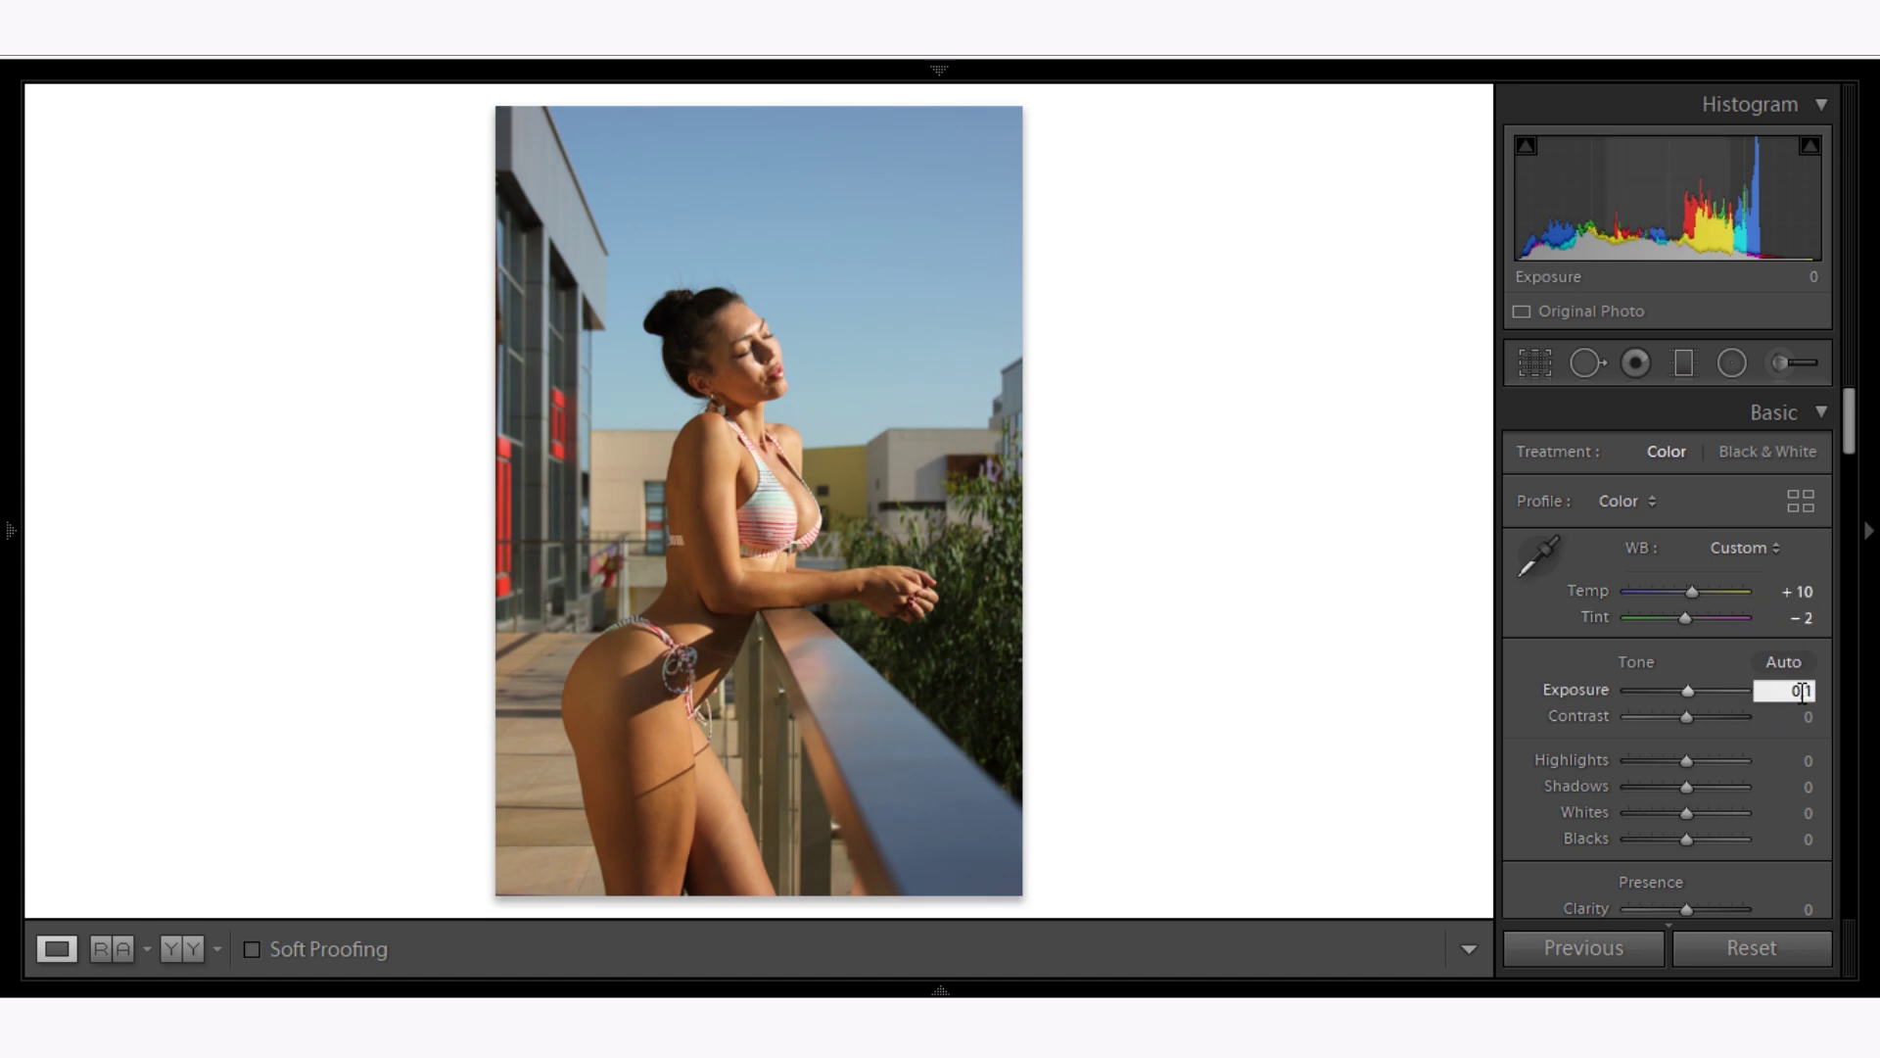
text(-0,1)
key(Return)
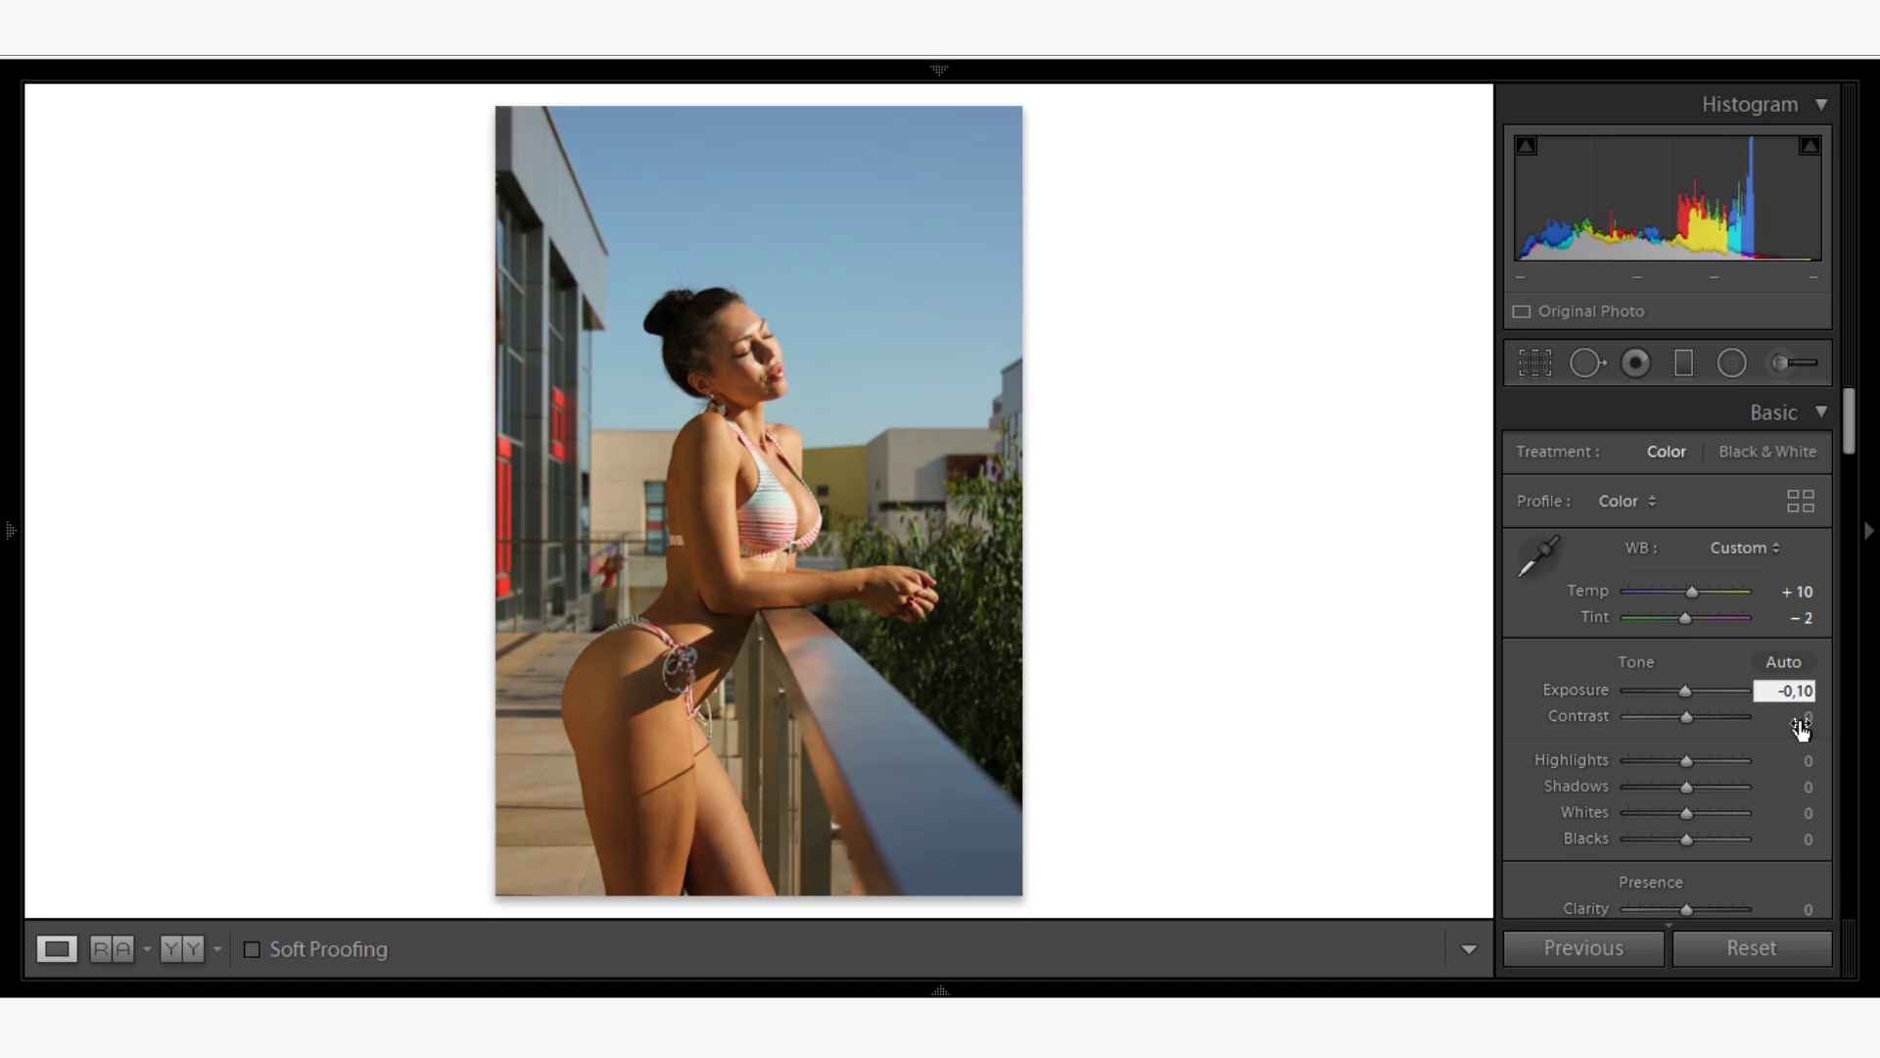
Set Contrast to 64 and Highlights to -86.
click(1800, 725)
text(64)
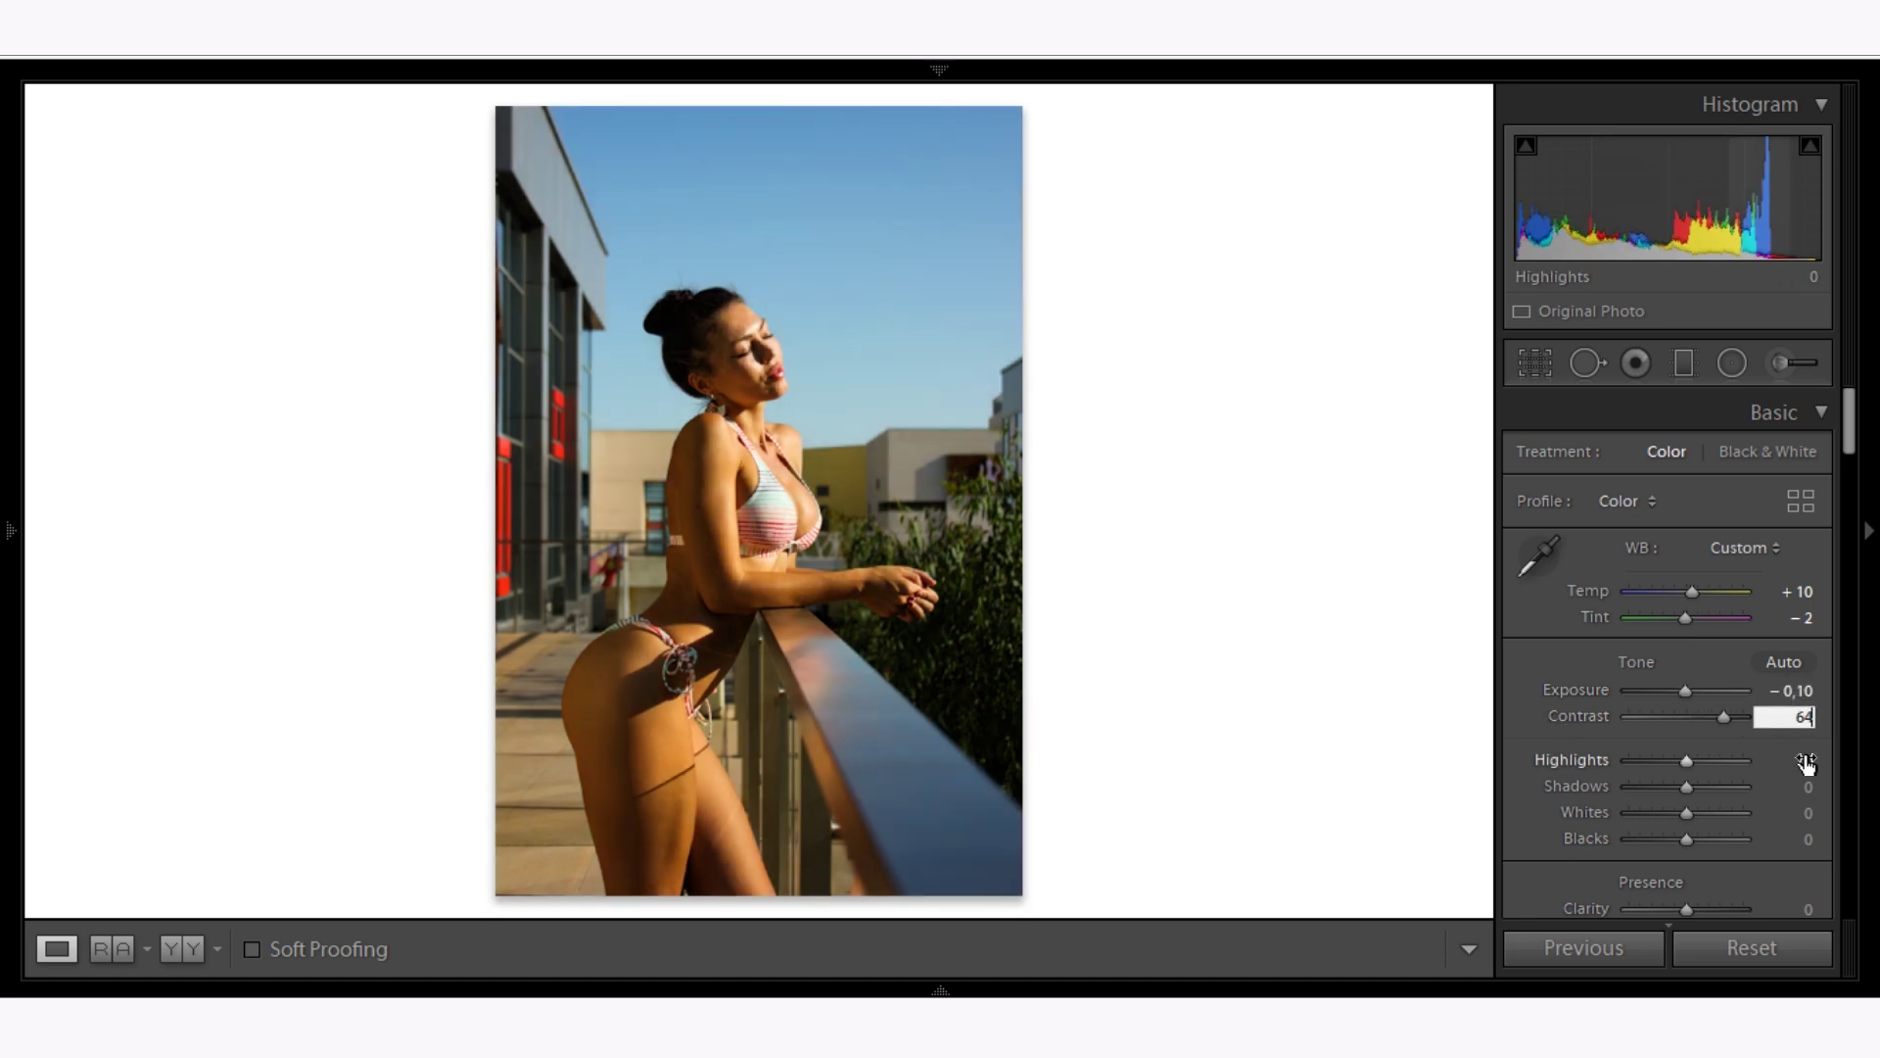
click(1807, 762)
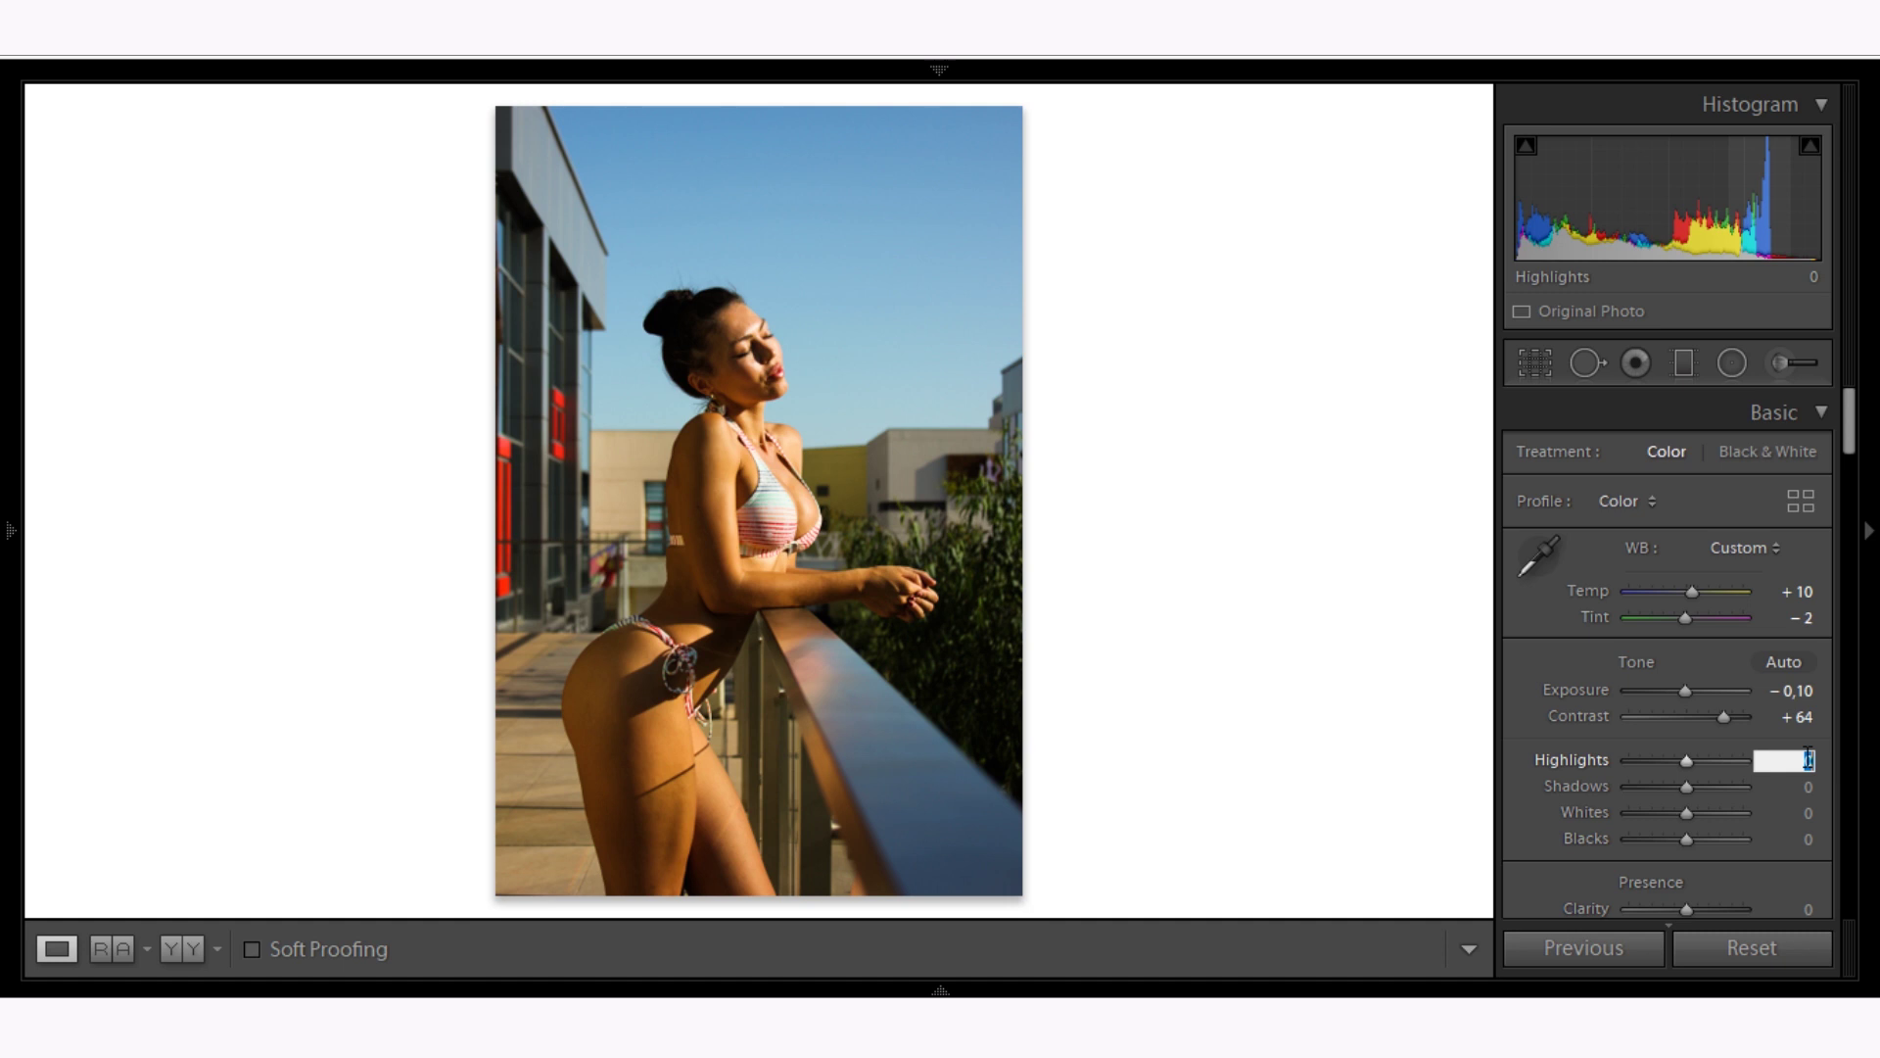
text(-86)
key(Return)
Set Shadows to +81 and Whites to -62.
click(1806, 786)
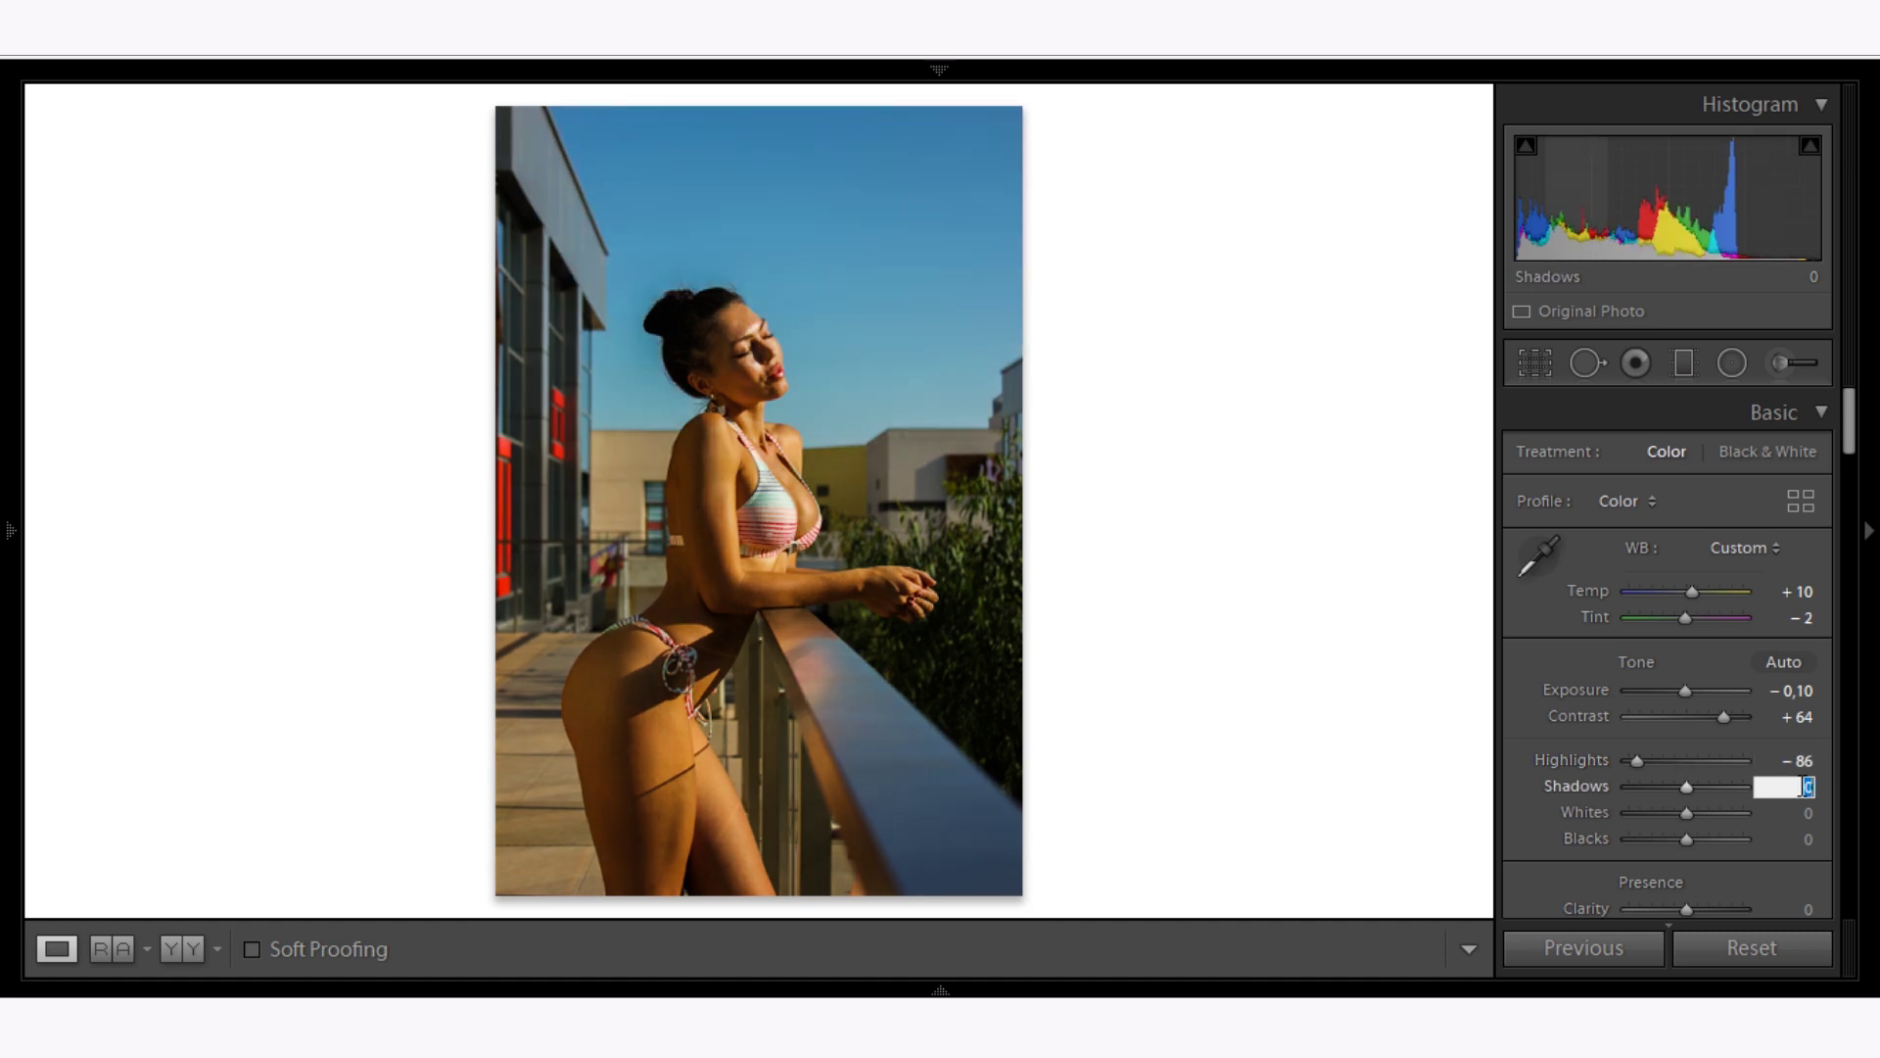
text(81)
key(Return)
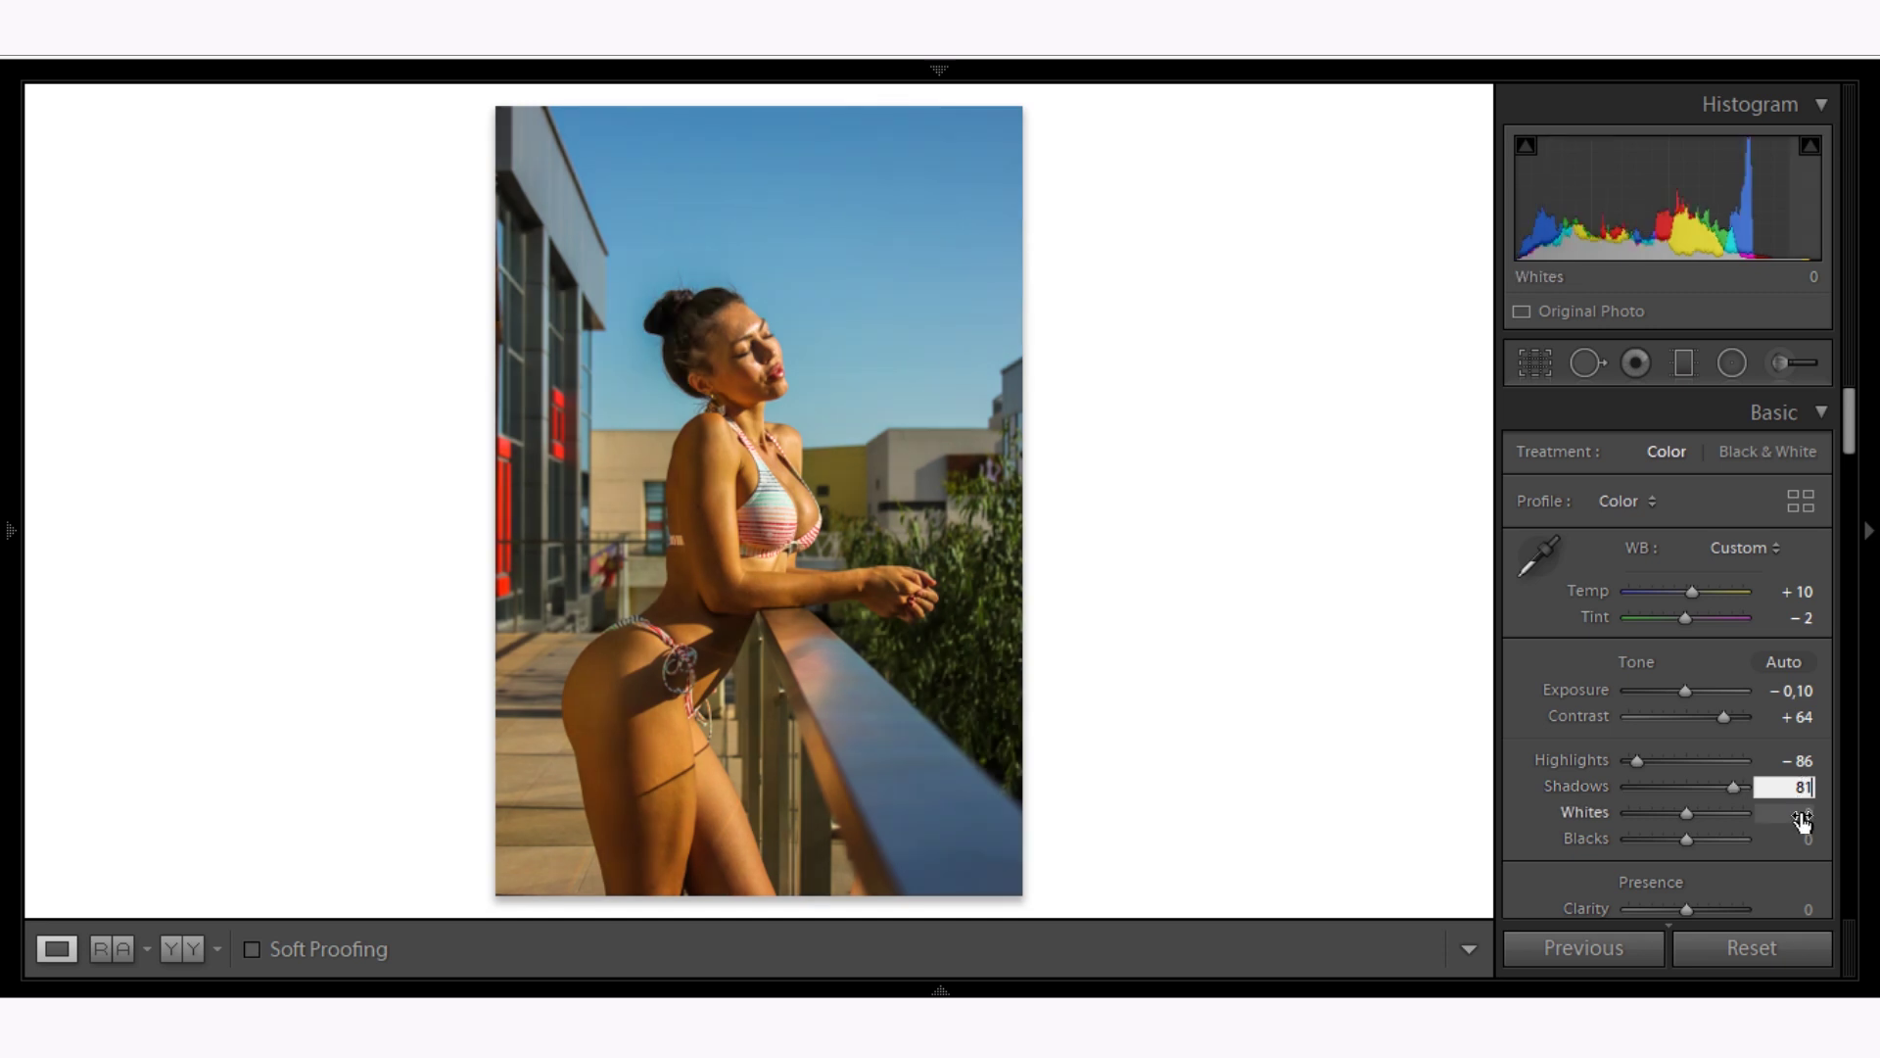
click(1807, 813)
text(-6)
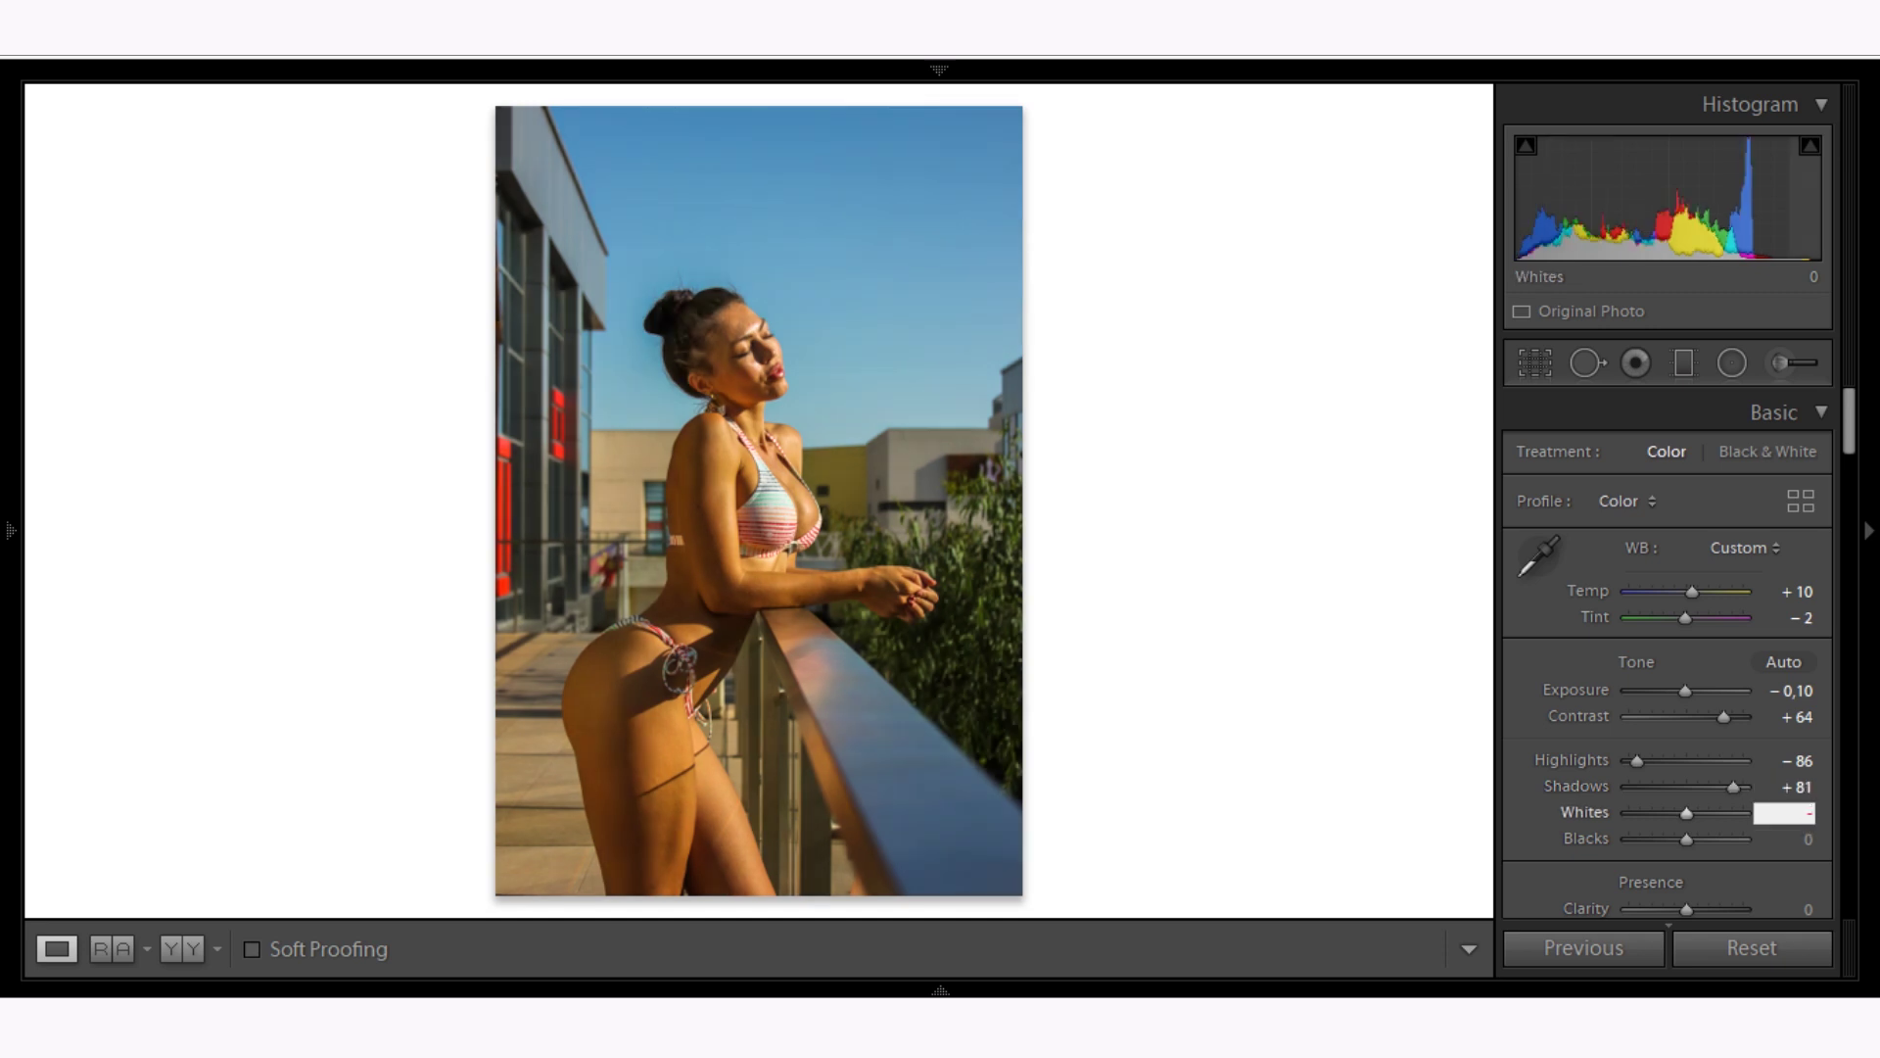
key(Return)
text(2)
click(1807, 839)
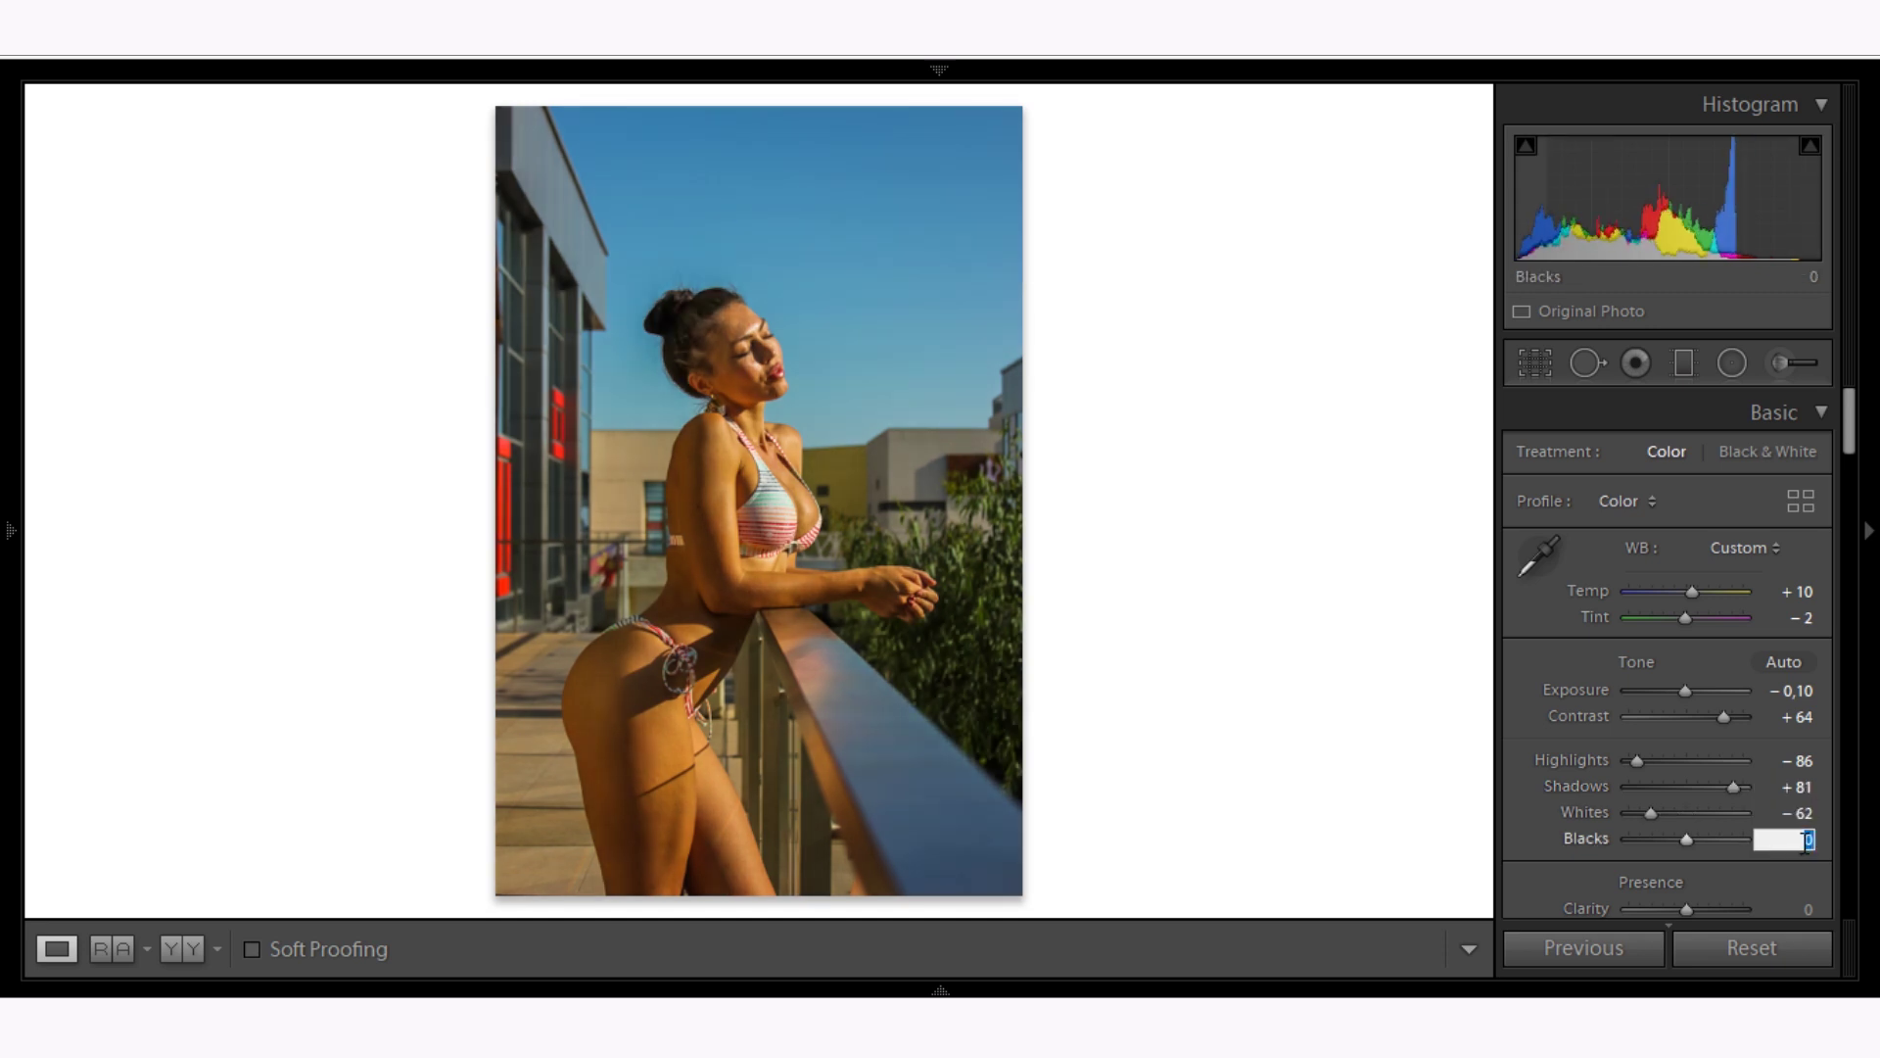
Set Blacks 100, then Presence: Clarity +17, Dehaze +5, Vibrance +24, Saturation -21.
text(100)
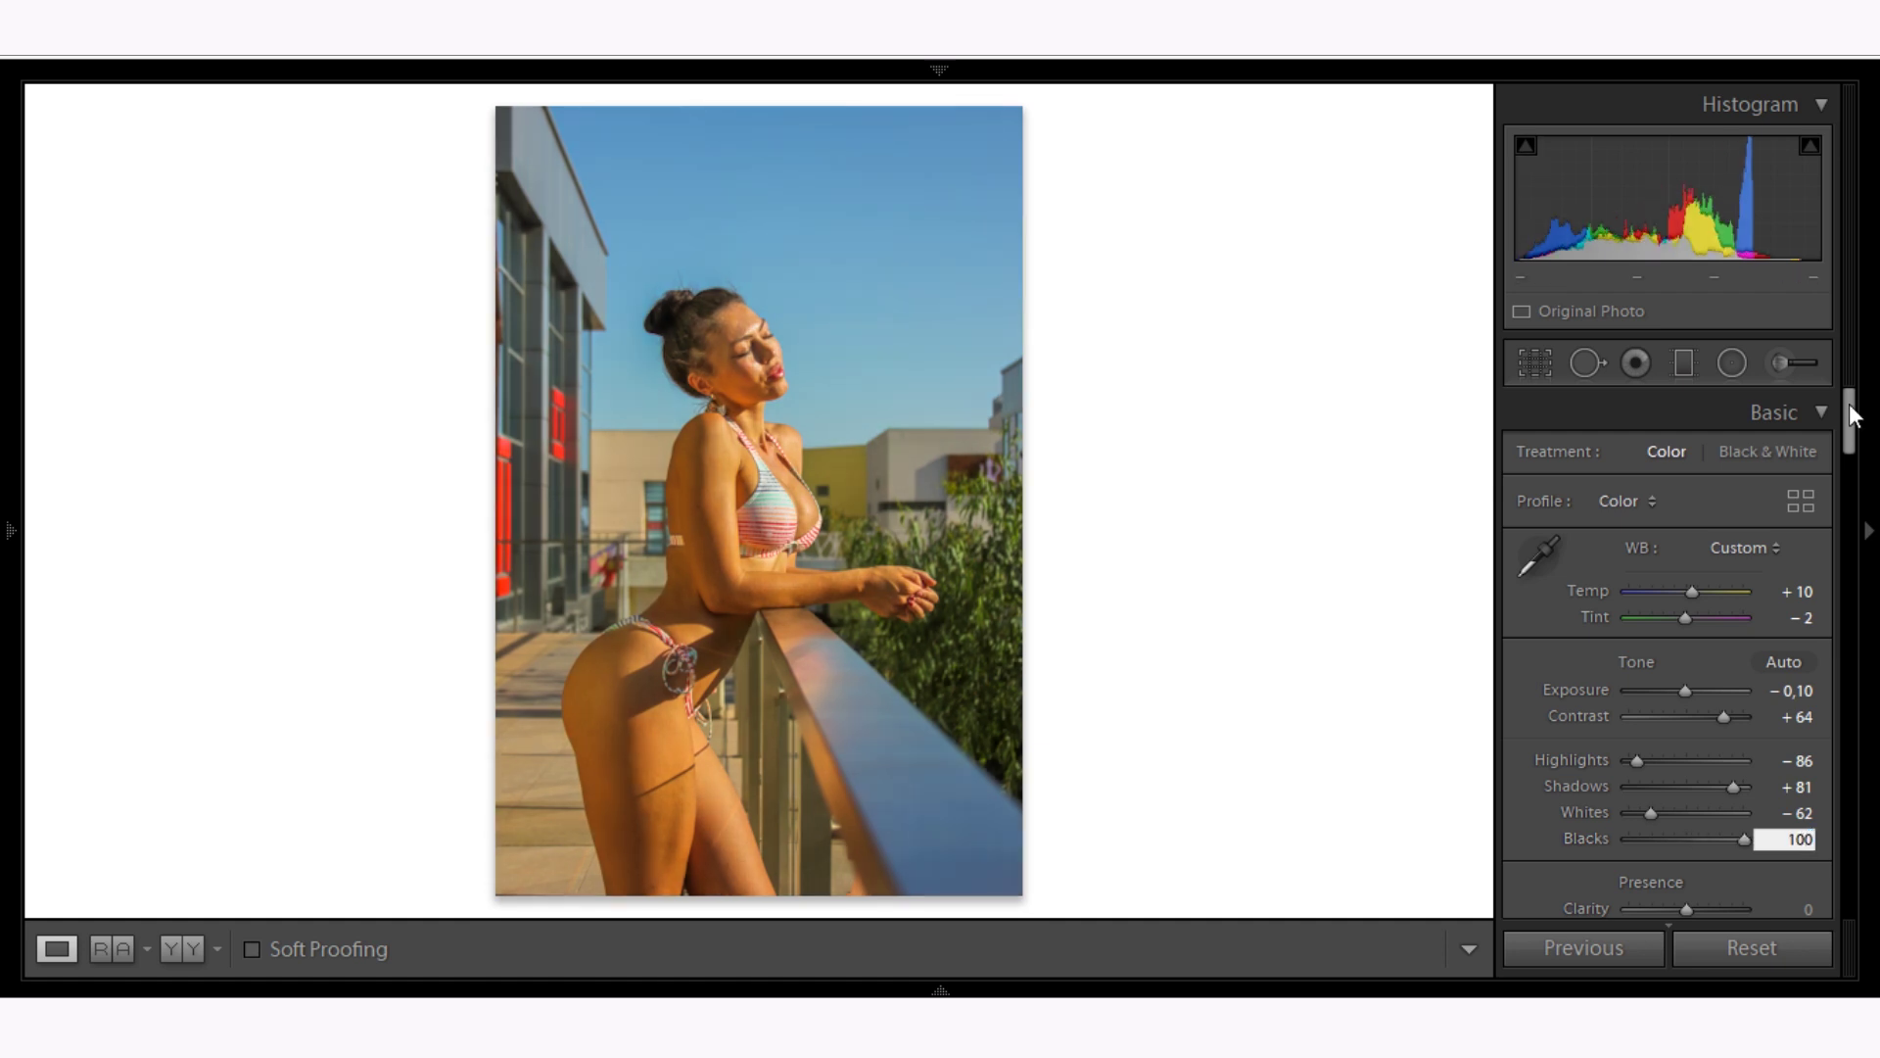
scroll(1851, 431, down, 1)
scroll(1850, 431, down, 3)
click(1808, 736)
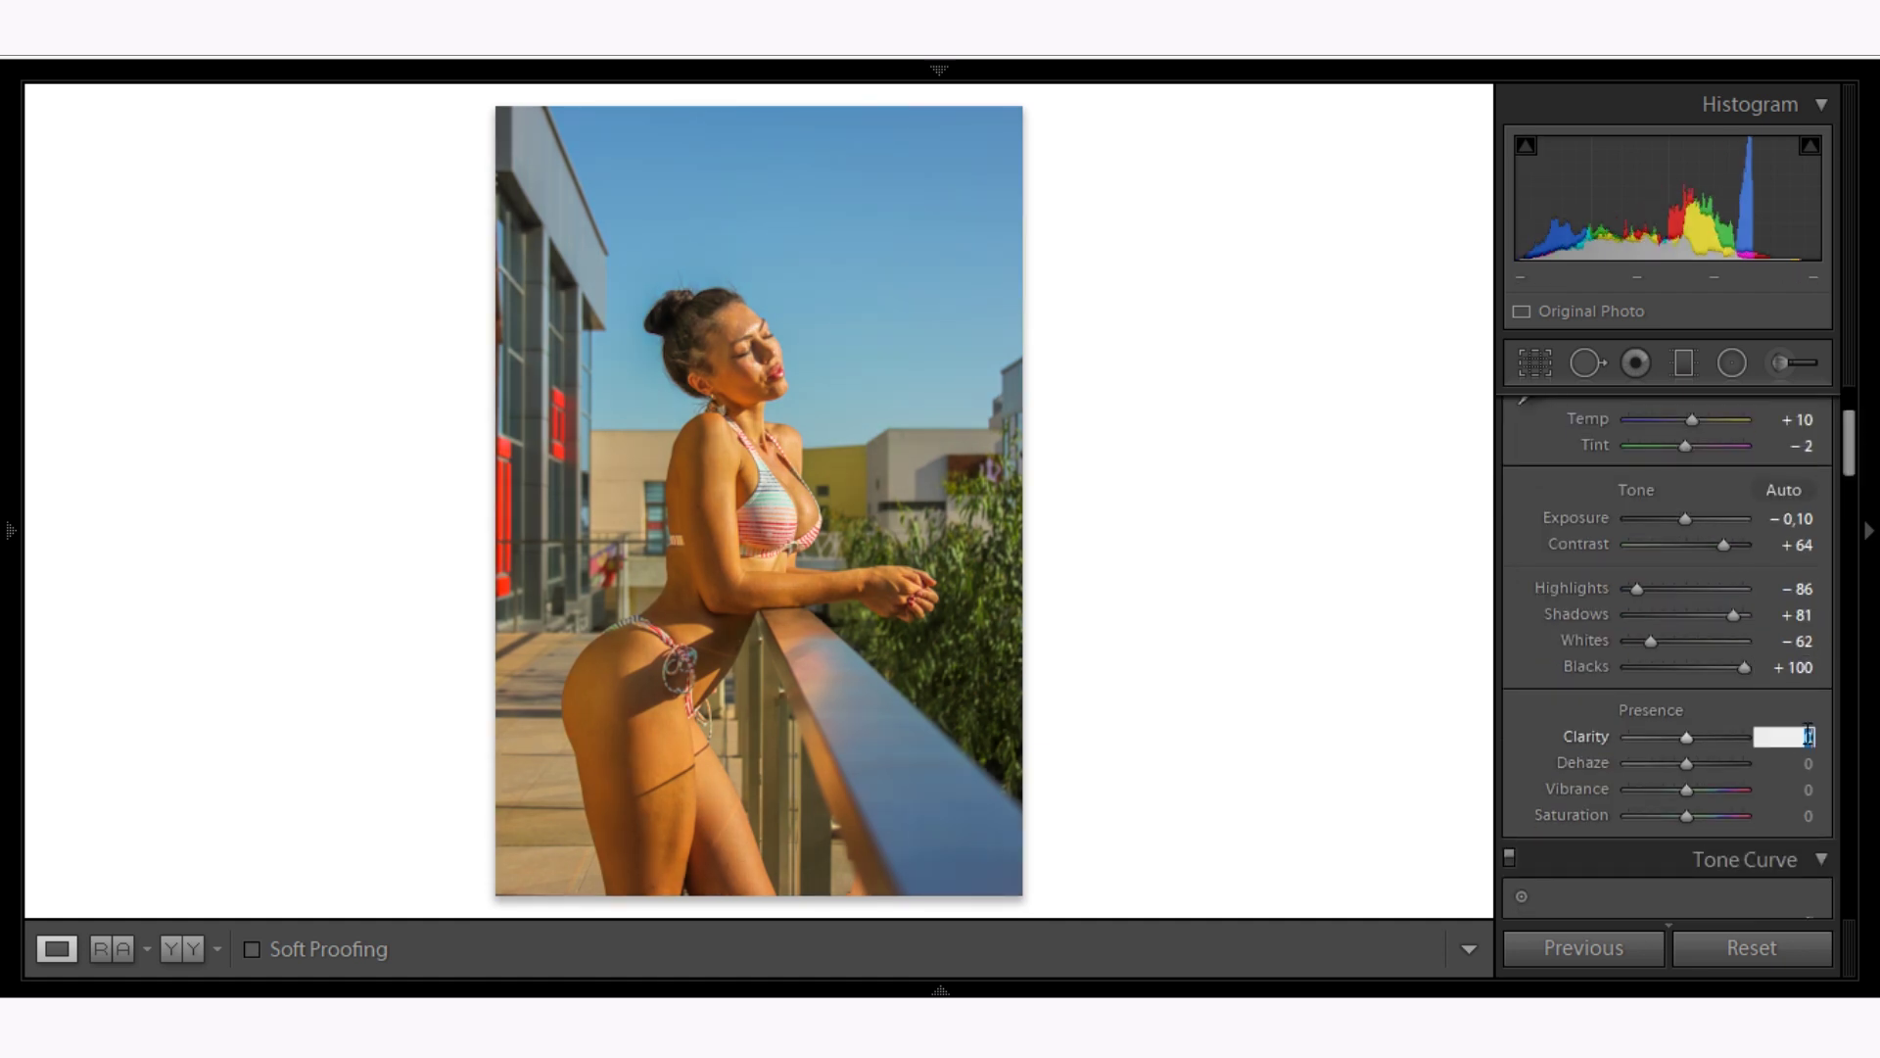
text(17)
click(1806, 763)
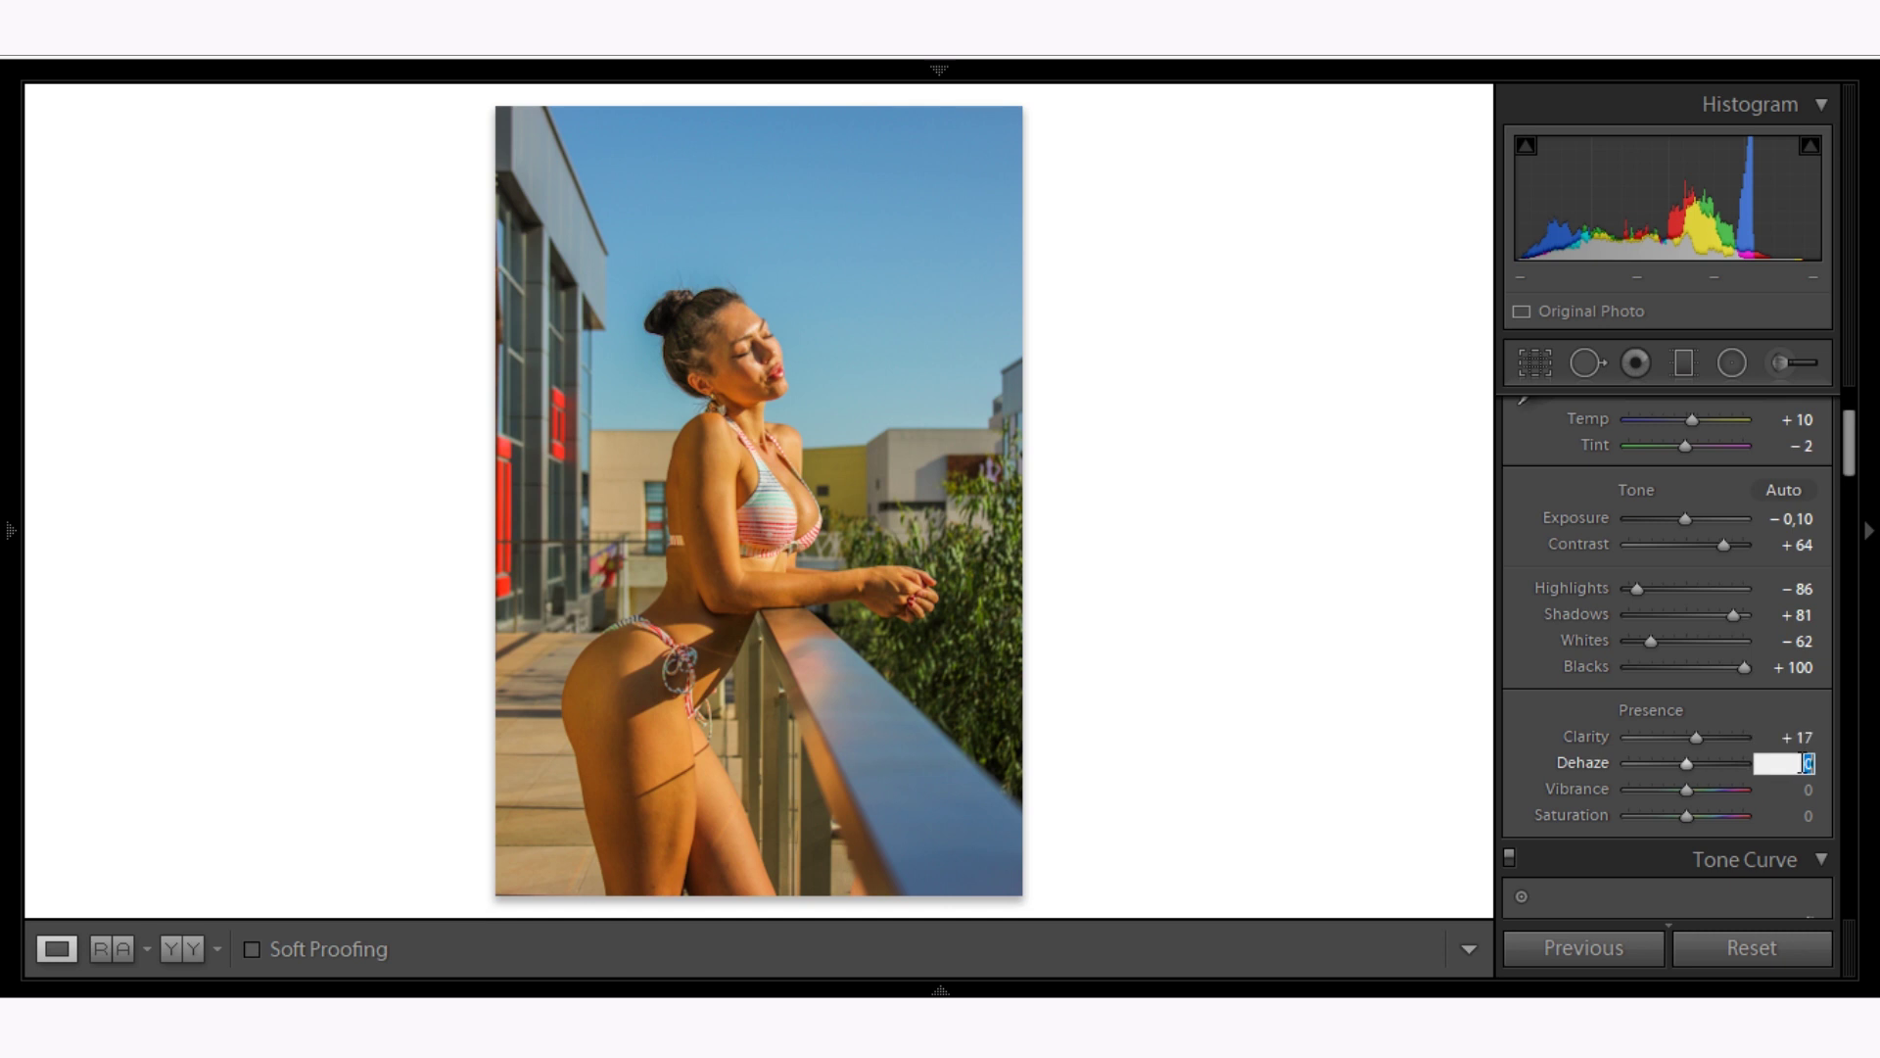
text(5)
click(1805, 789)
text(24)
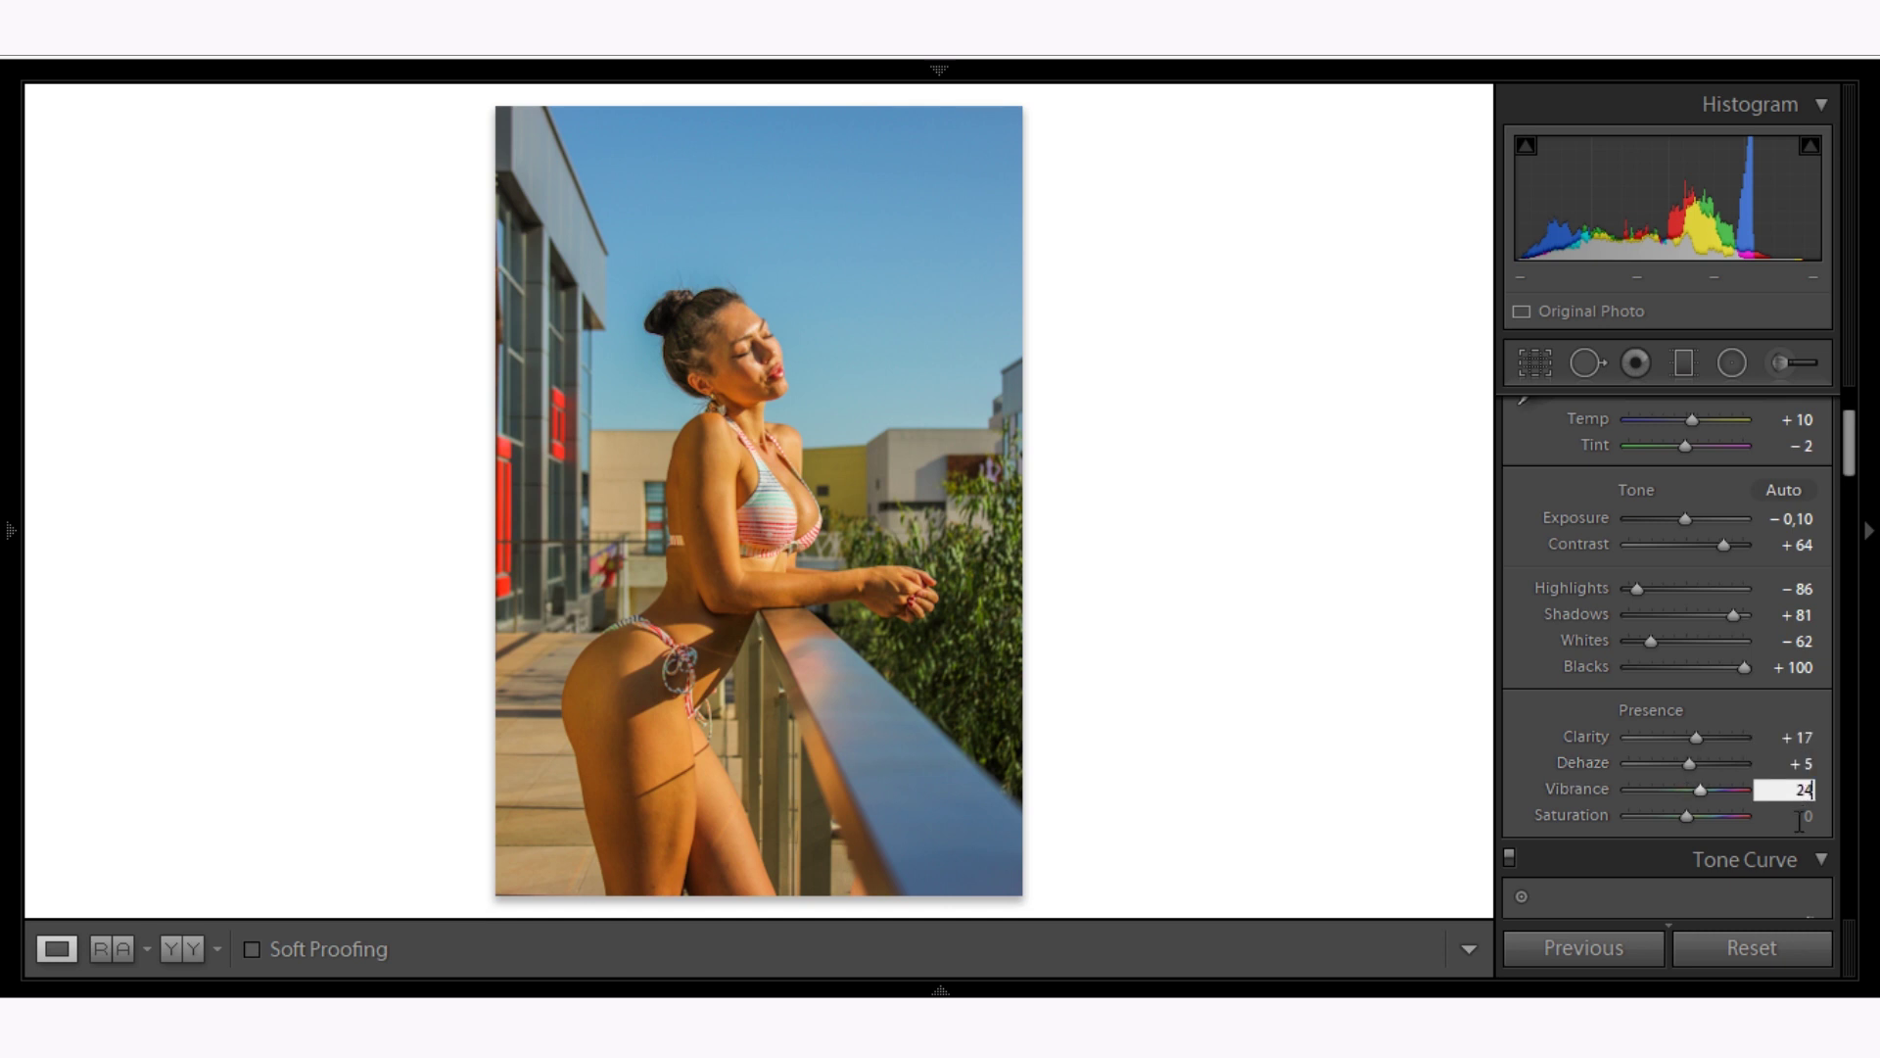
click(1802, 816)
text(-21)
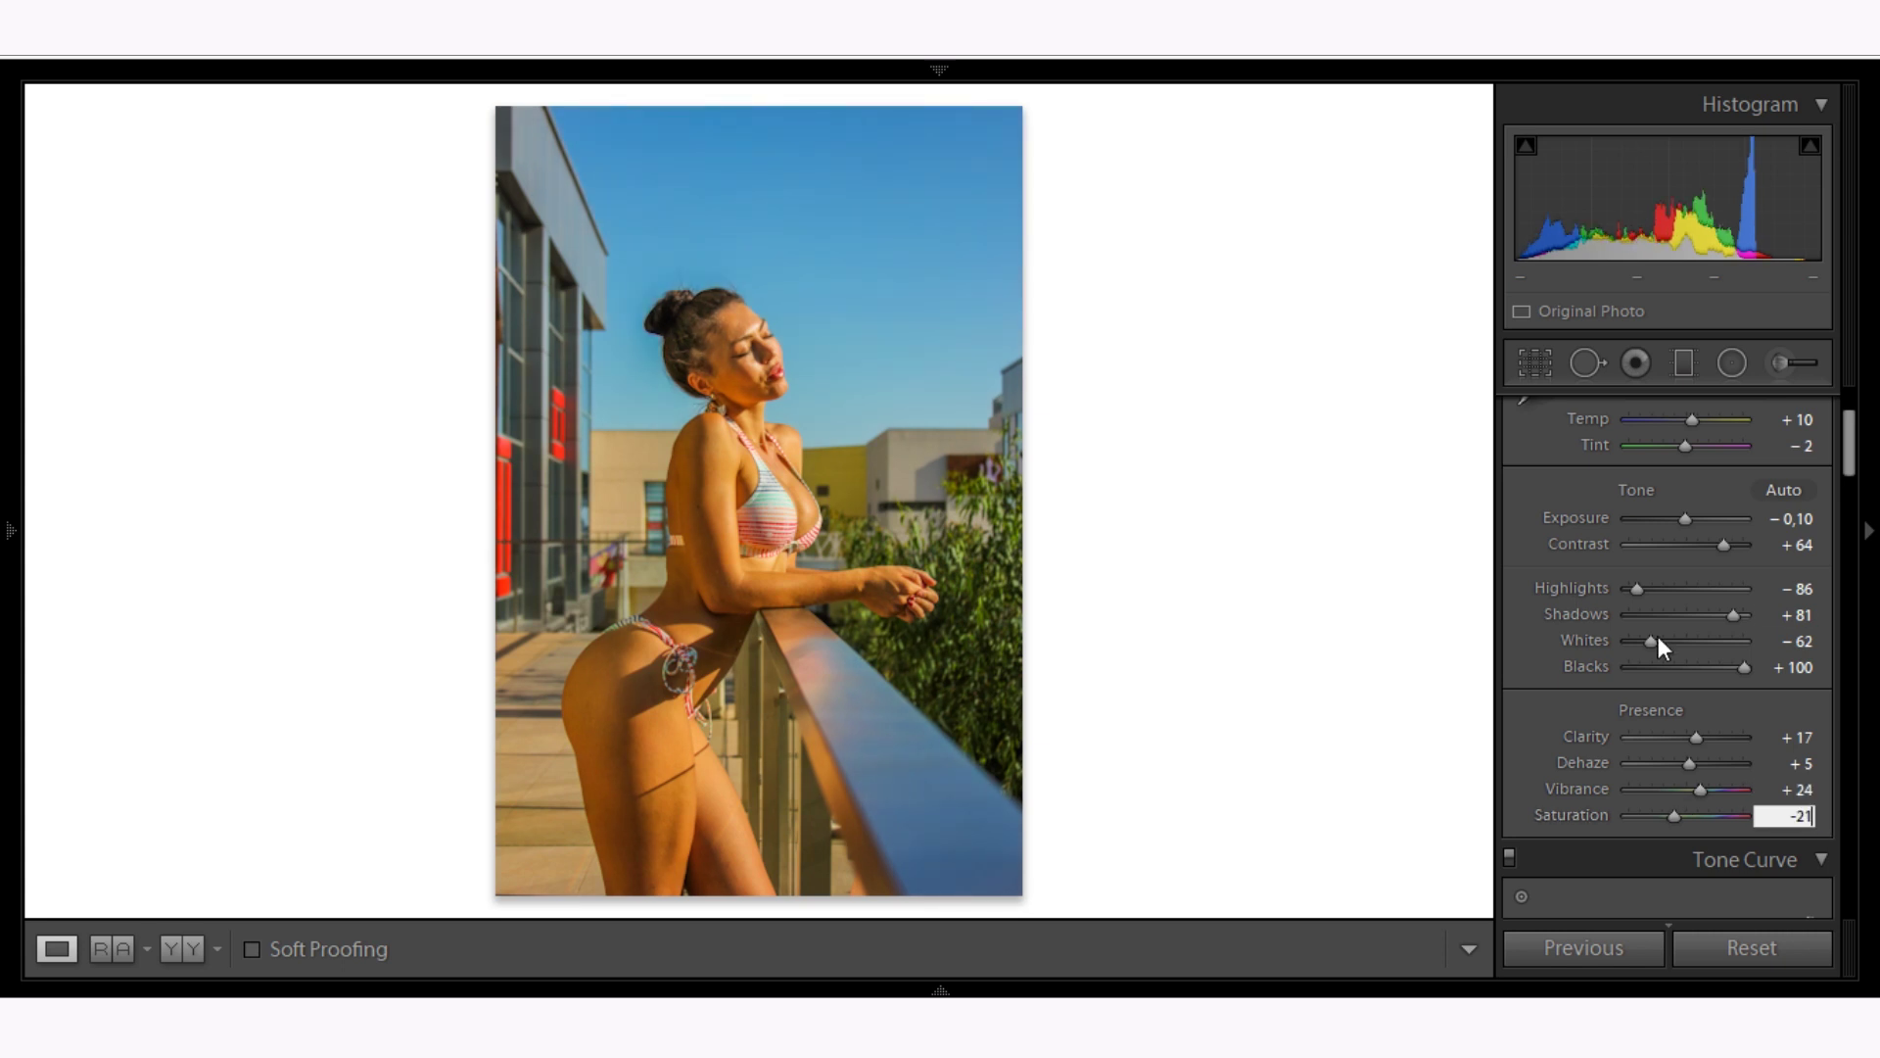
Shape the RGB tone curve: lift black point, raise two midtone points, lower white point.
drag(1851, 462, 1851, 506)
drag(1525, 809, 1563, 767)
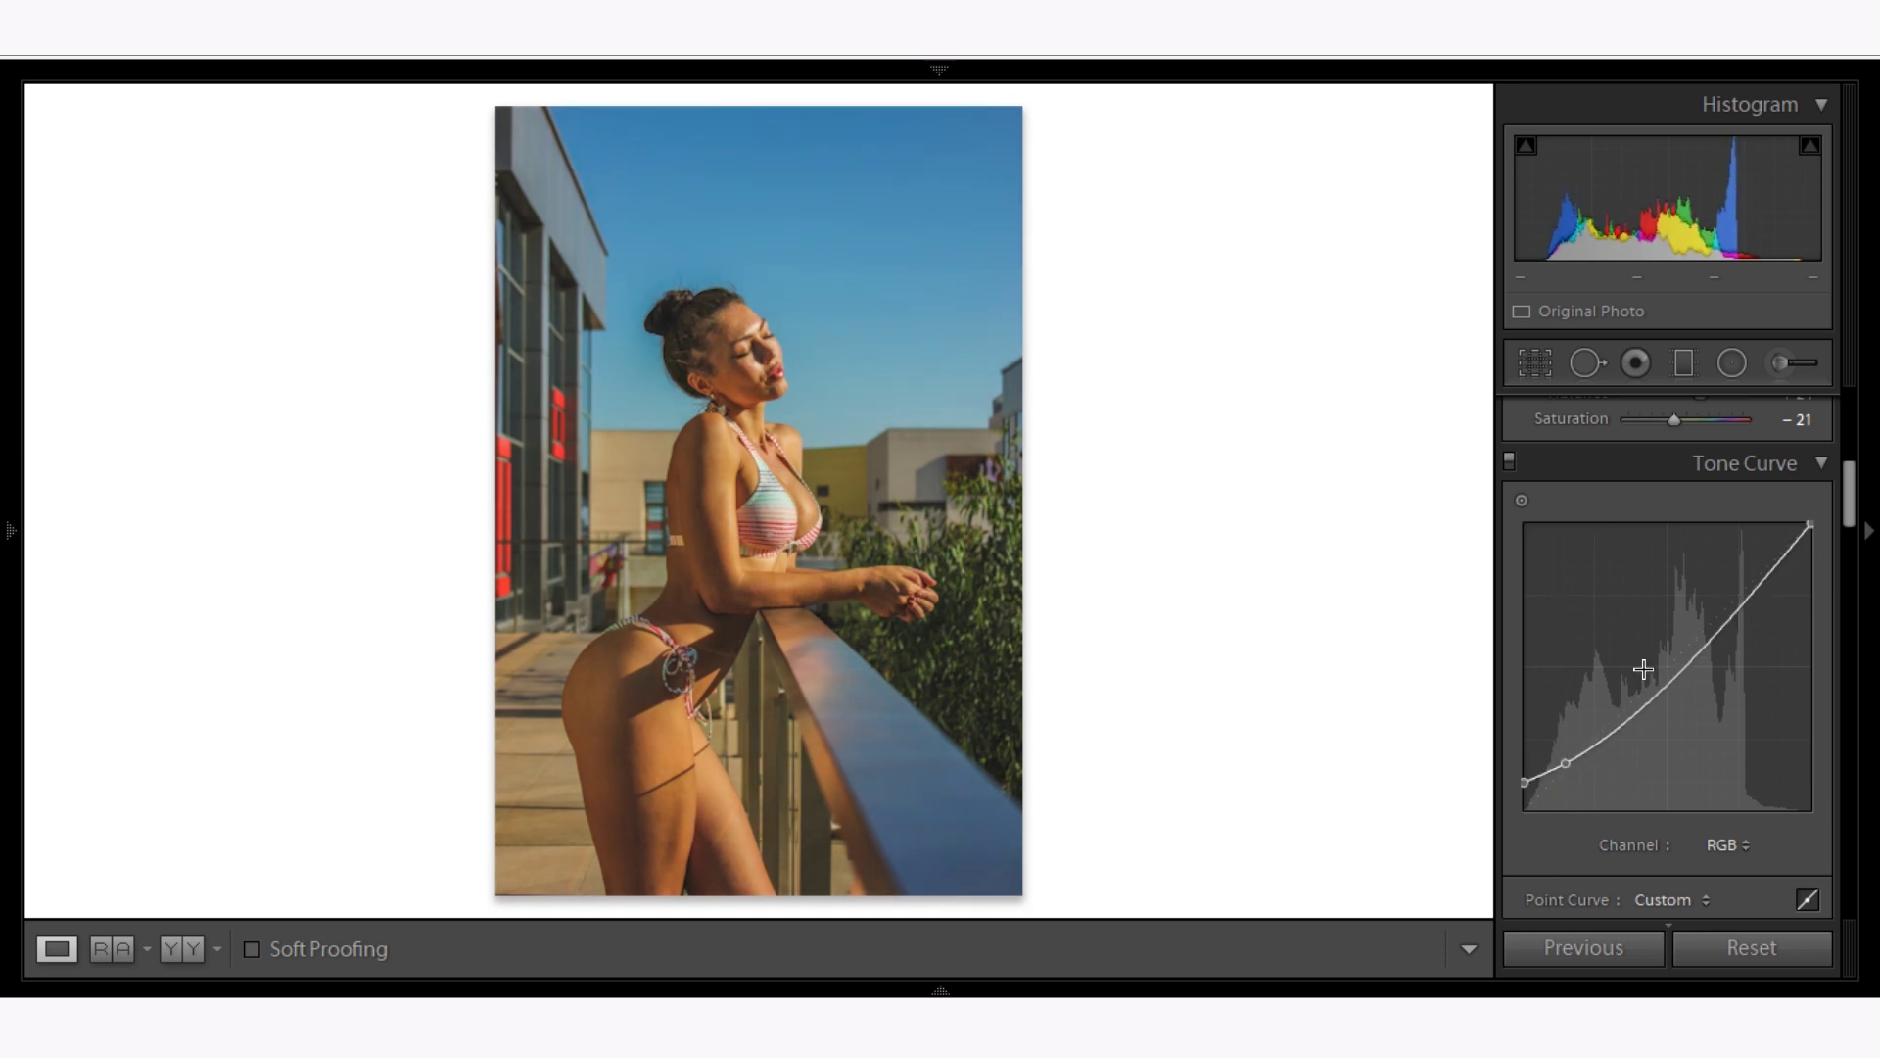
drag(1608, 727, 1660, 666)
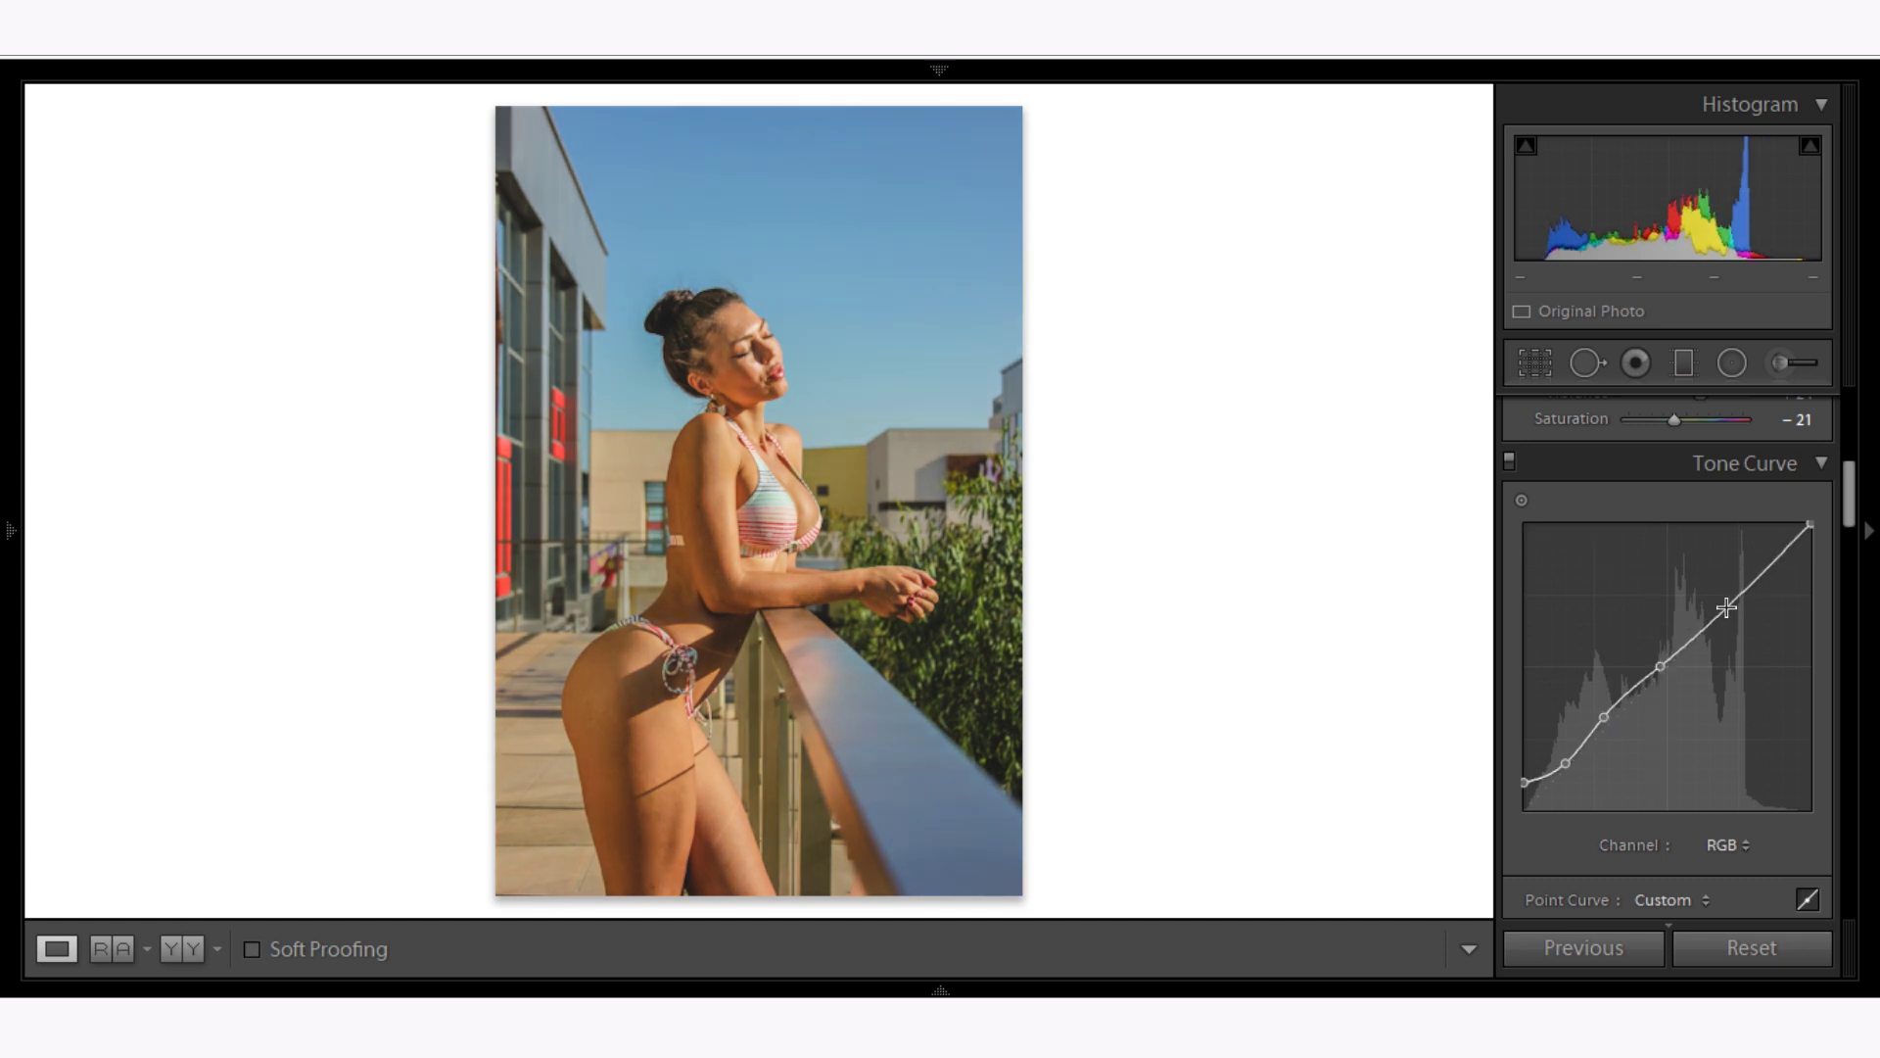
drag(1716, 609, 1714, 608)
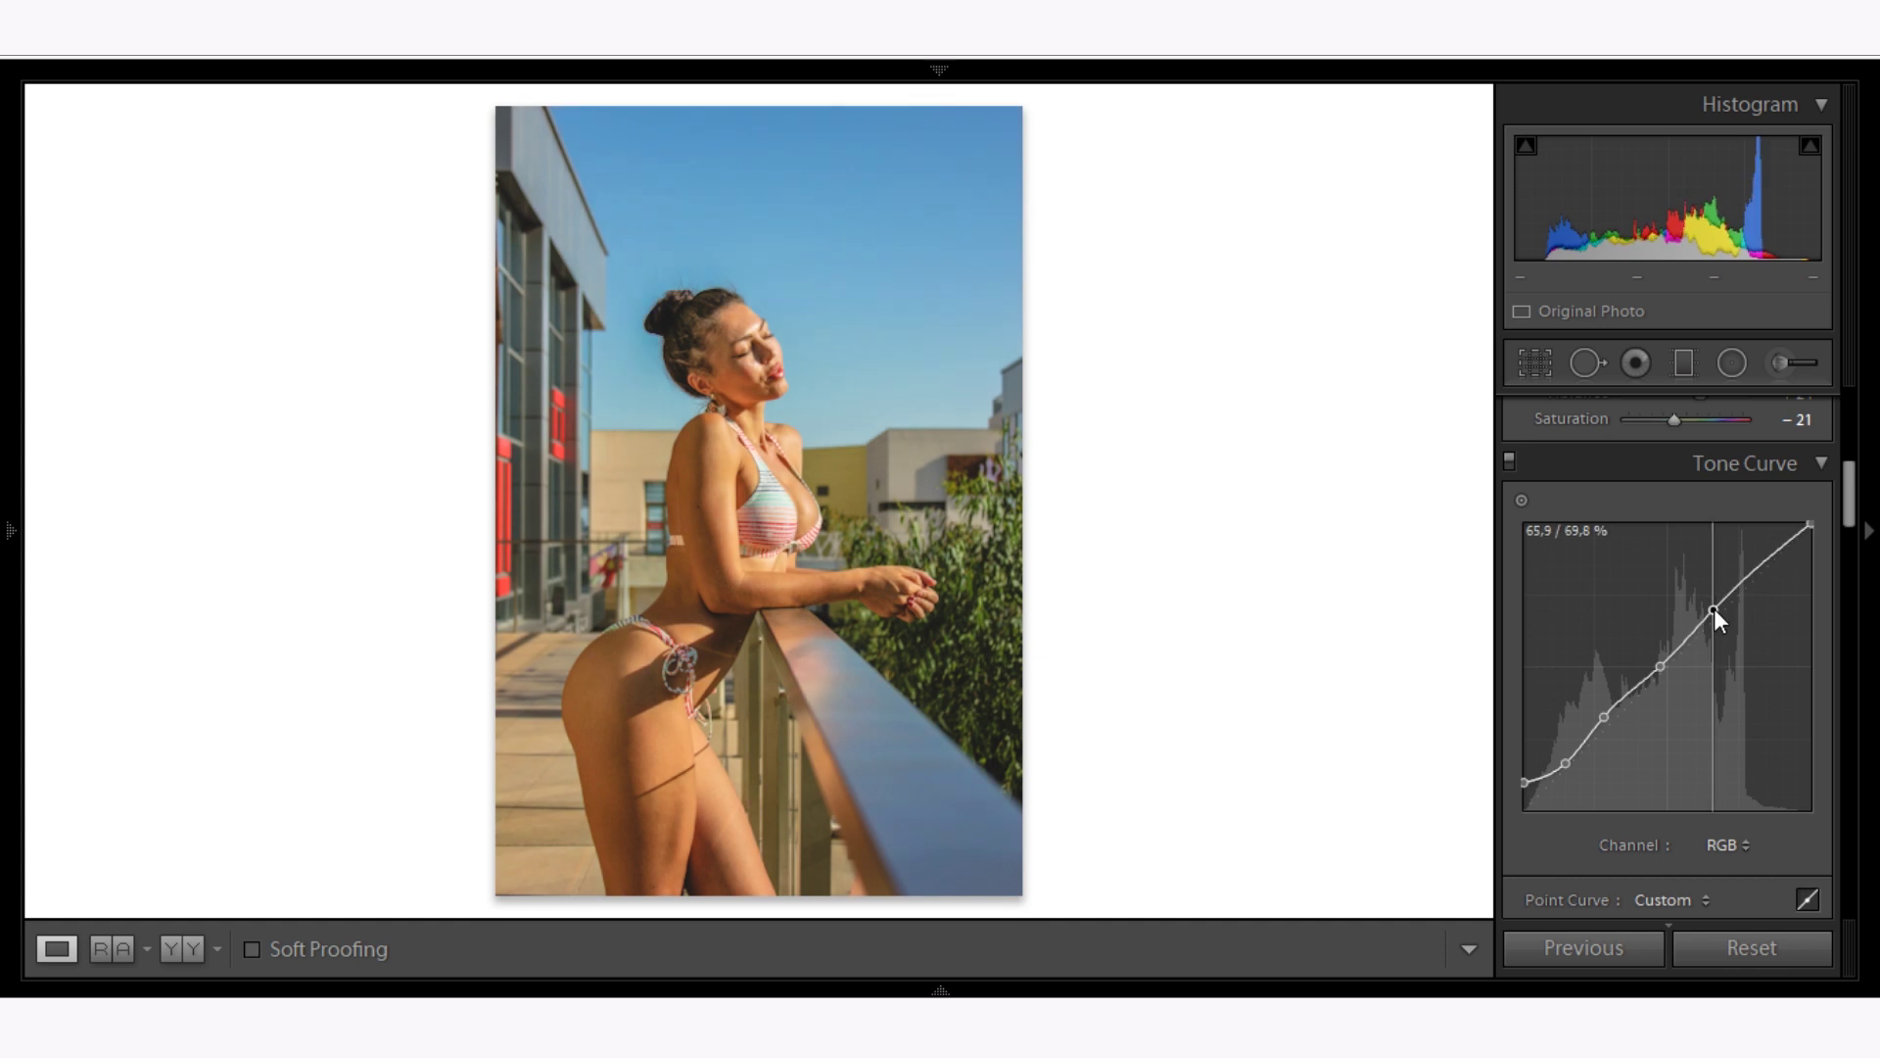
mouse_move(1815, 529)
mouse_down()
mouse_move(1841, 523)
mouse_move(1848, 587)
mouse_up()
Set HSL hue for Red +24, Orange -10 and Yellow -36.
click(1808, 539)
text(24)
key(Return)
click(1808, 565)
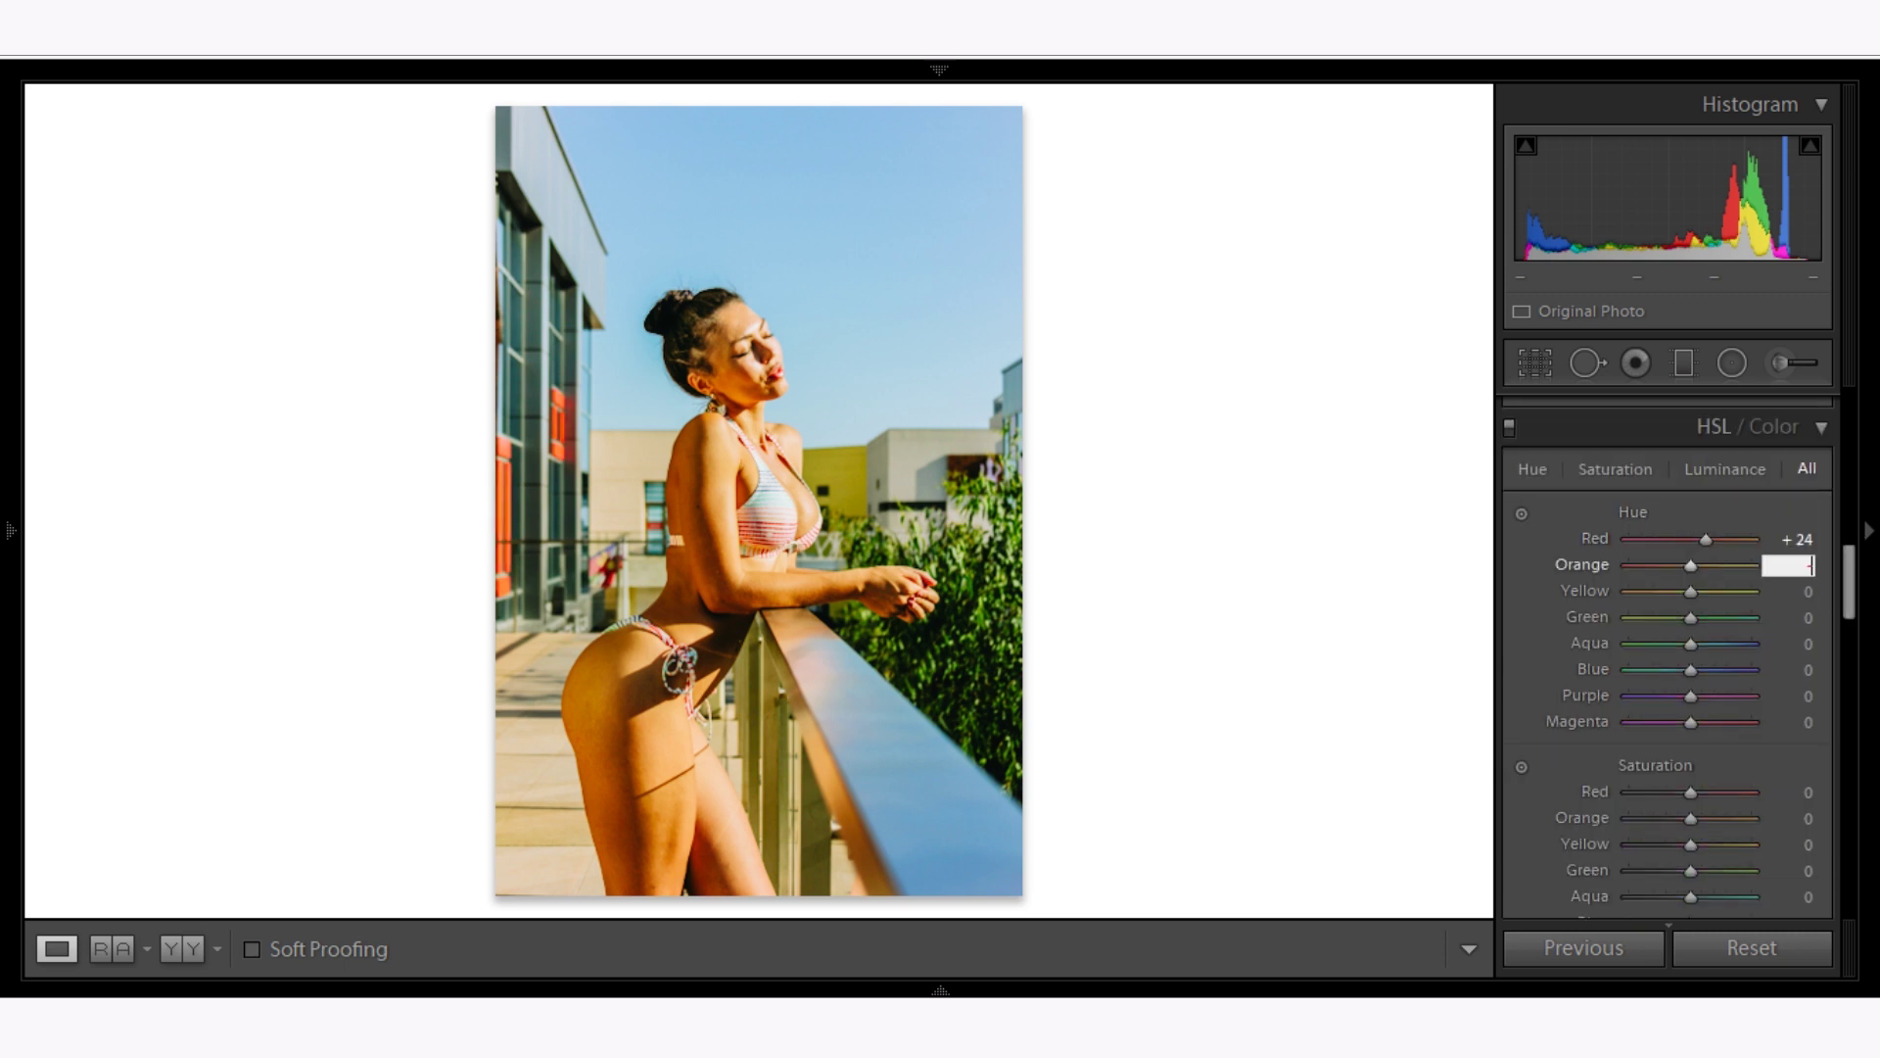
text(-10)
click(1800, 592)
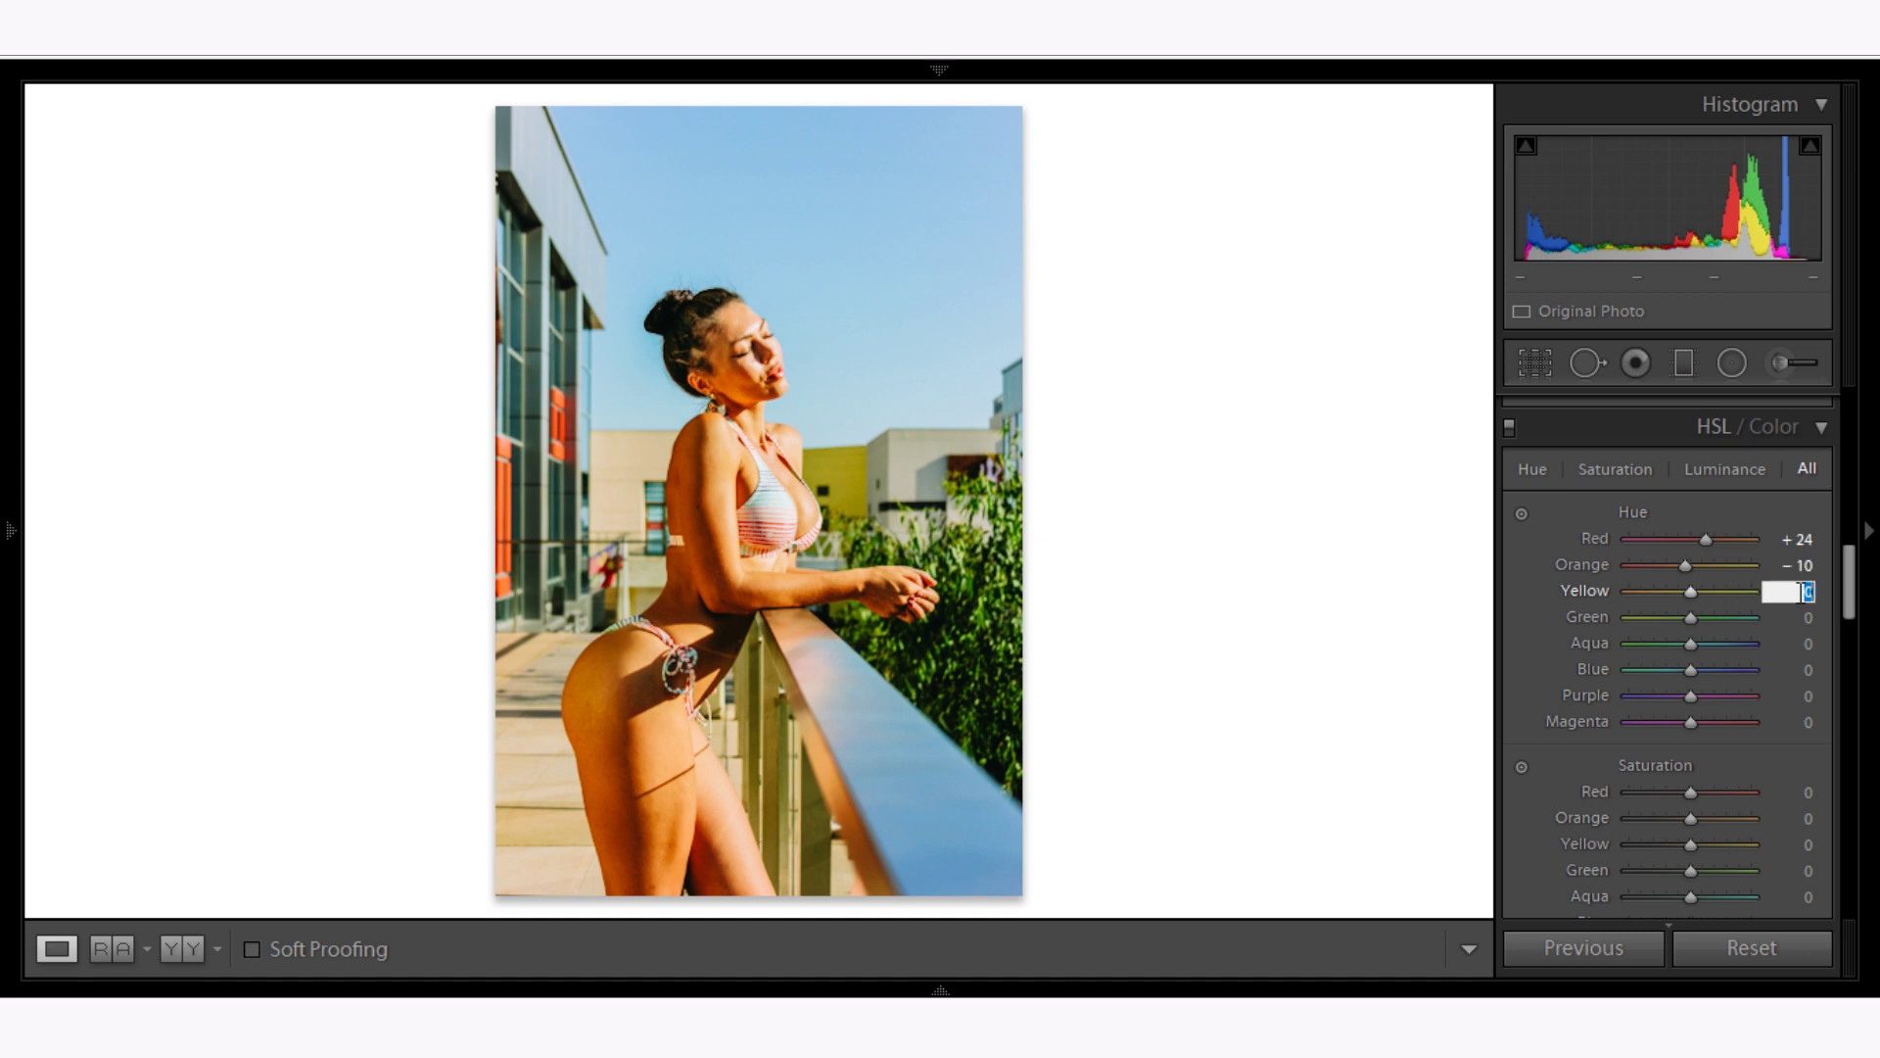
text(-36)
Set HSL hue for Green -33, Aqua +40, Blue -11 and Purple +4.
click(1807, 618)
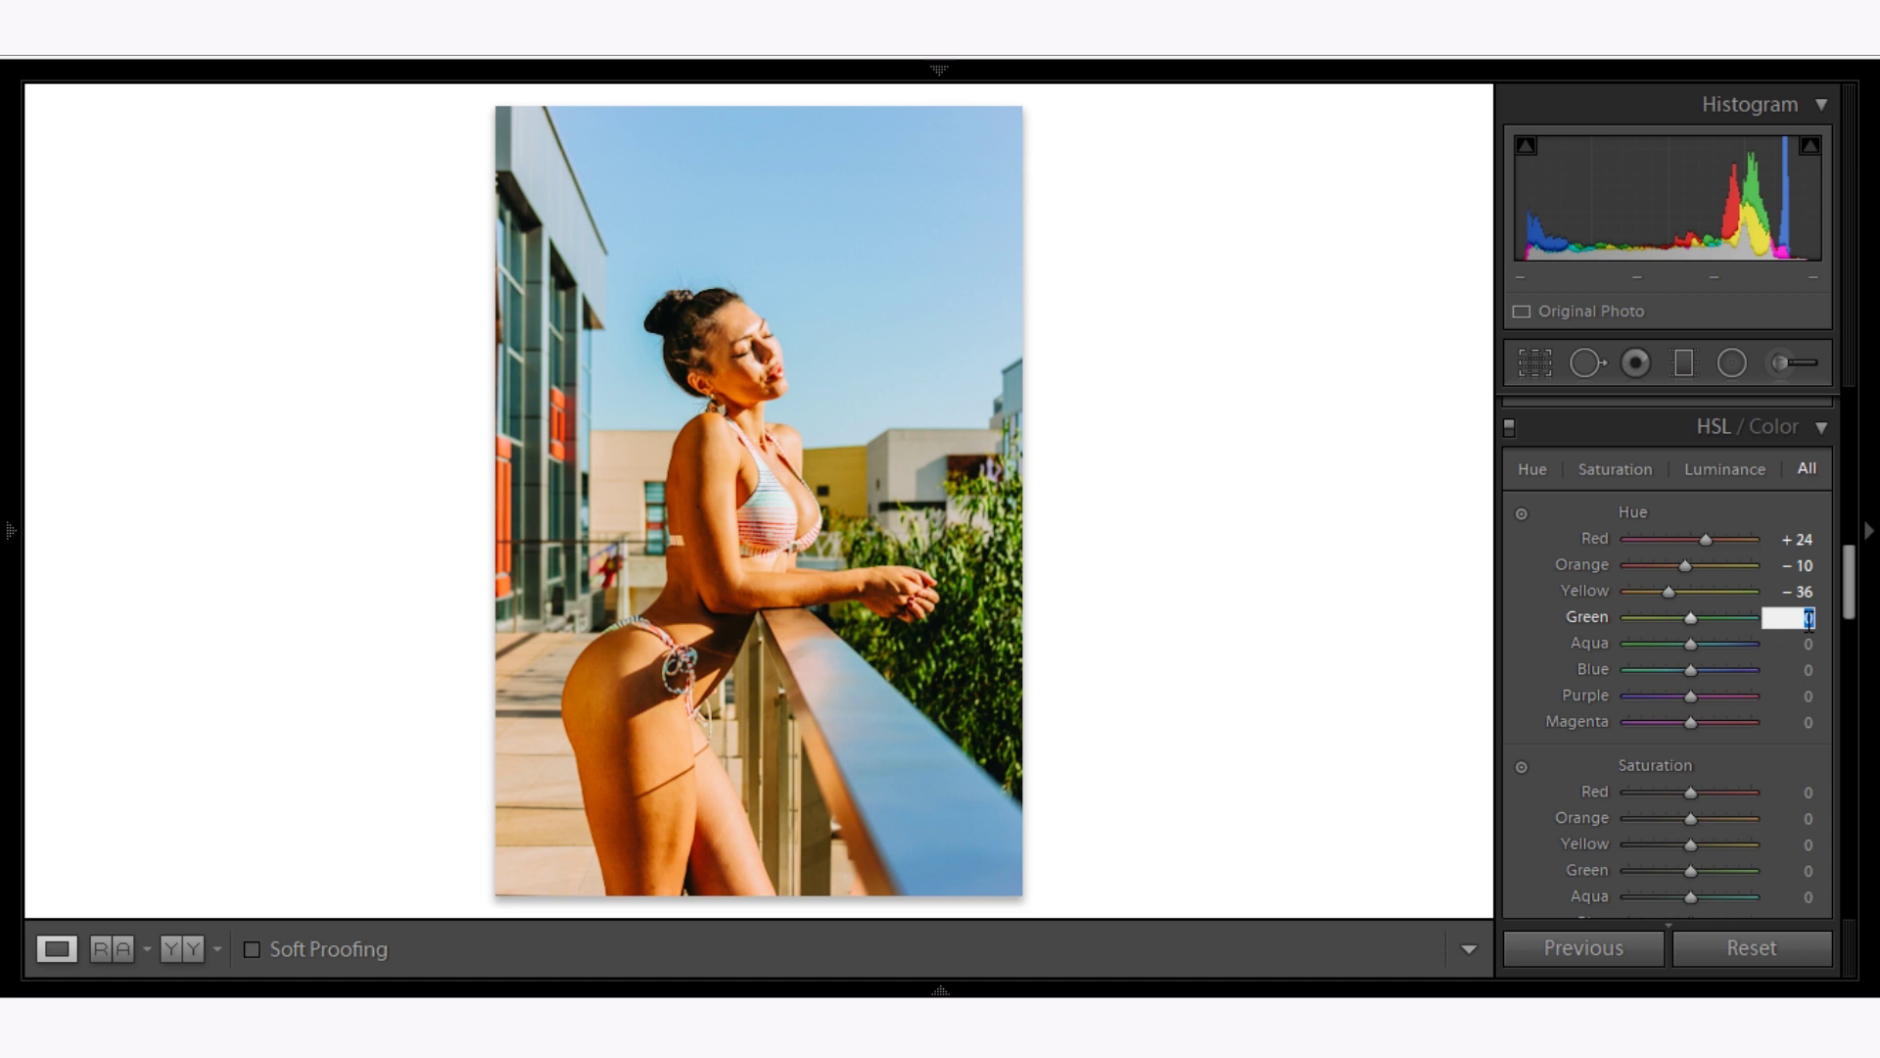
text(-33)
click(1802, 648)
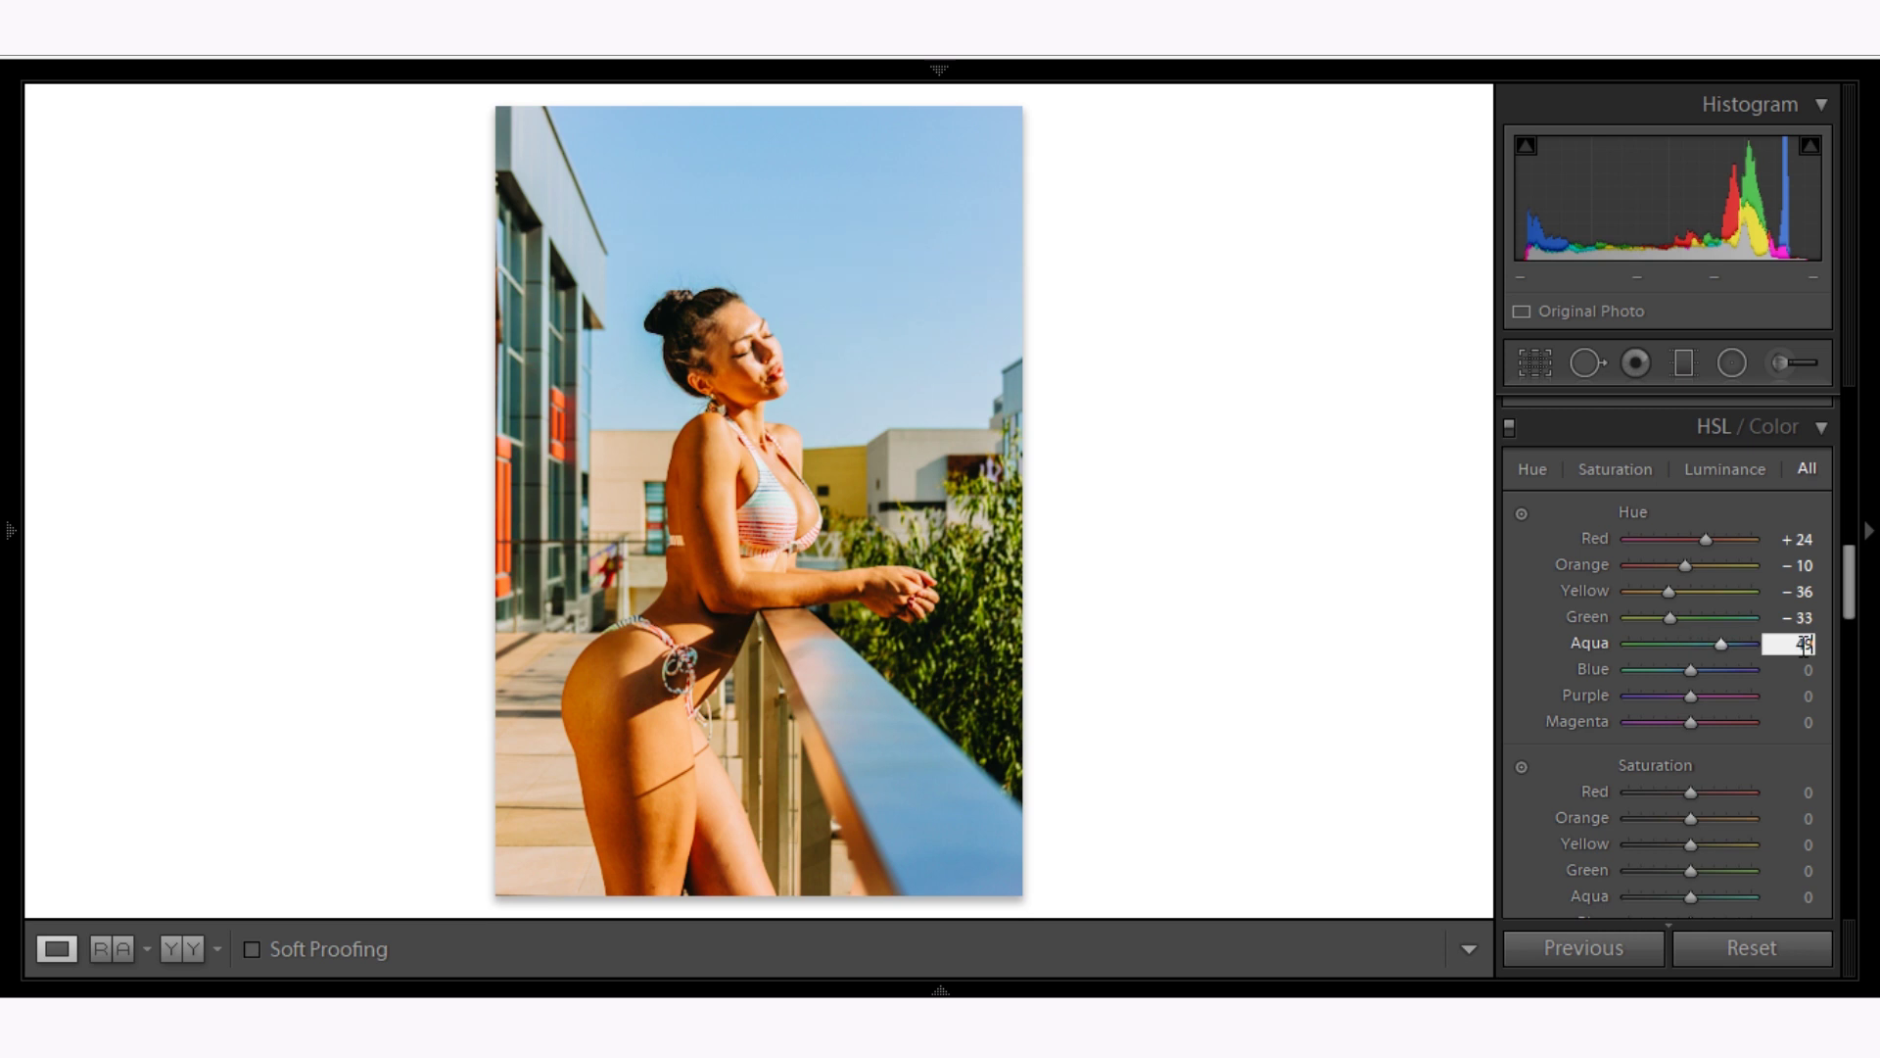
text(40)
click(1808, 670)
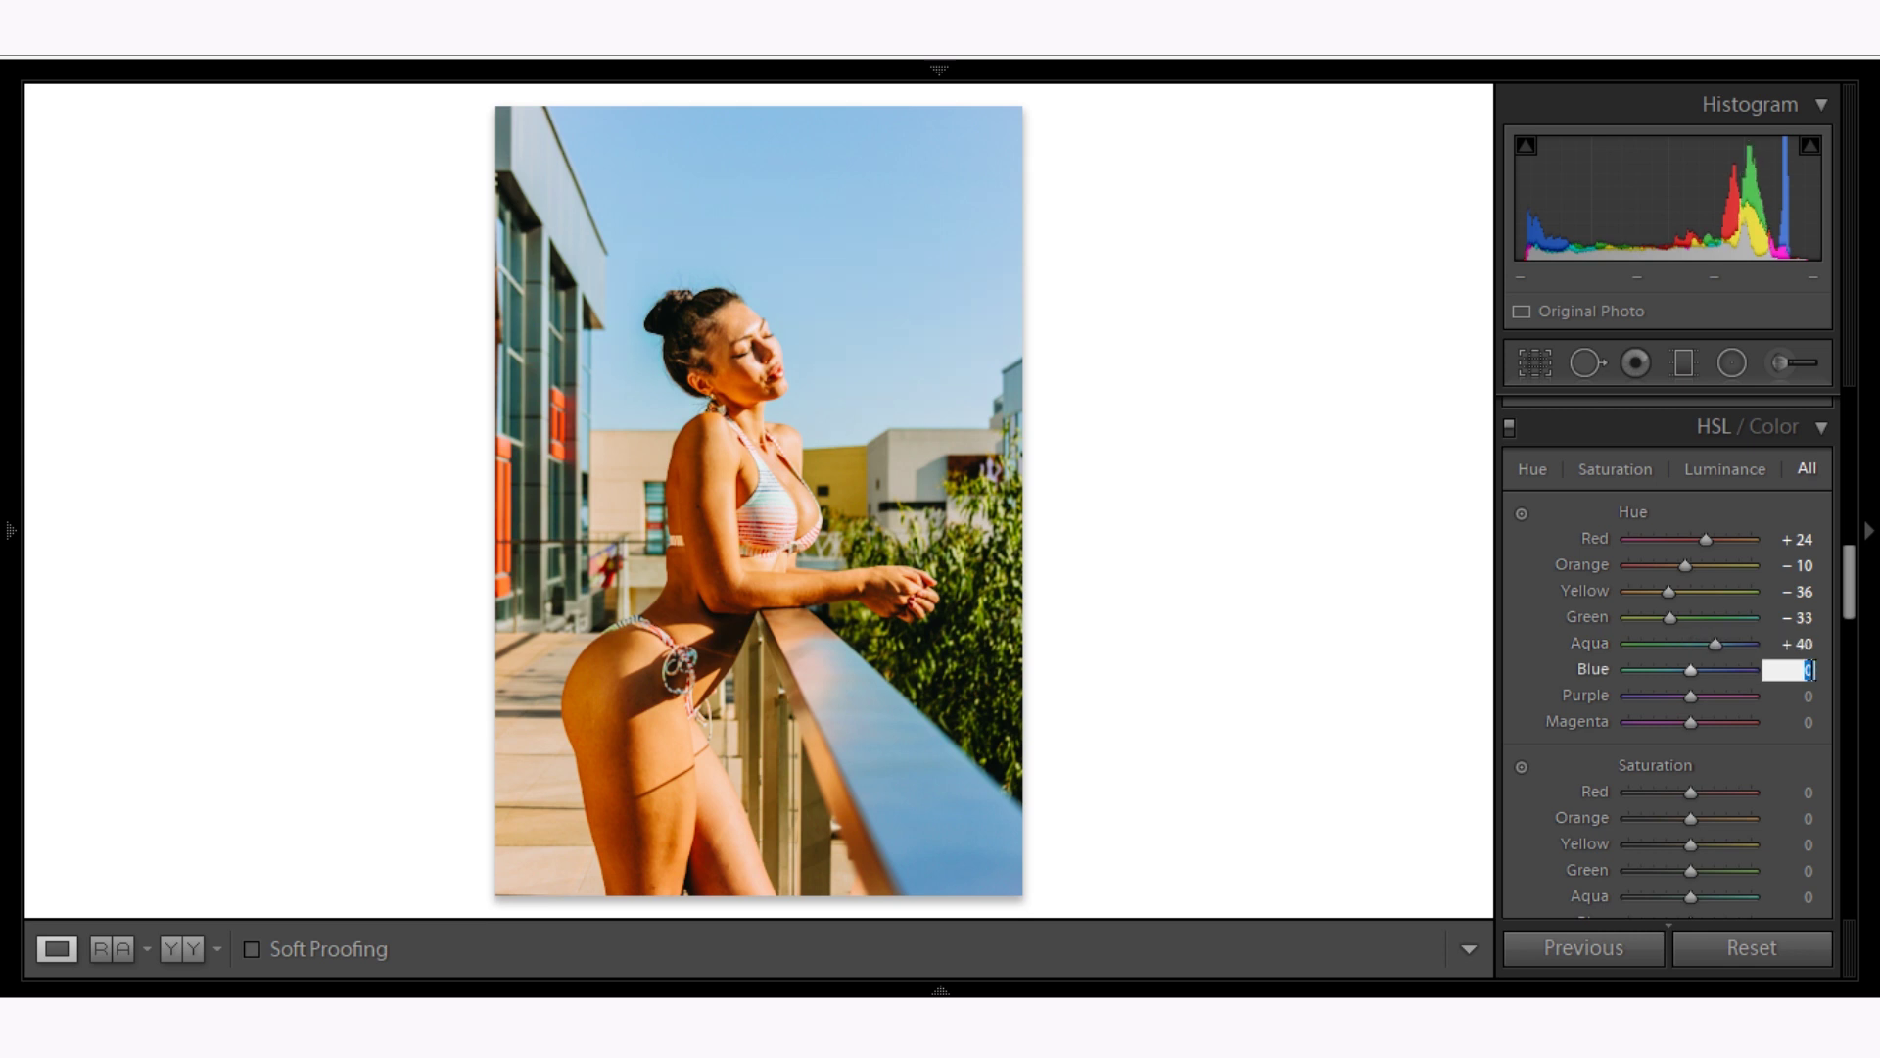
text(-11)
click(1796, 696)
text(4)
click(1806, 723)
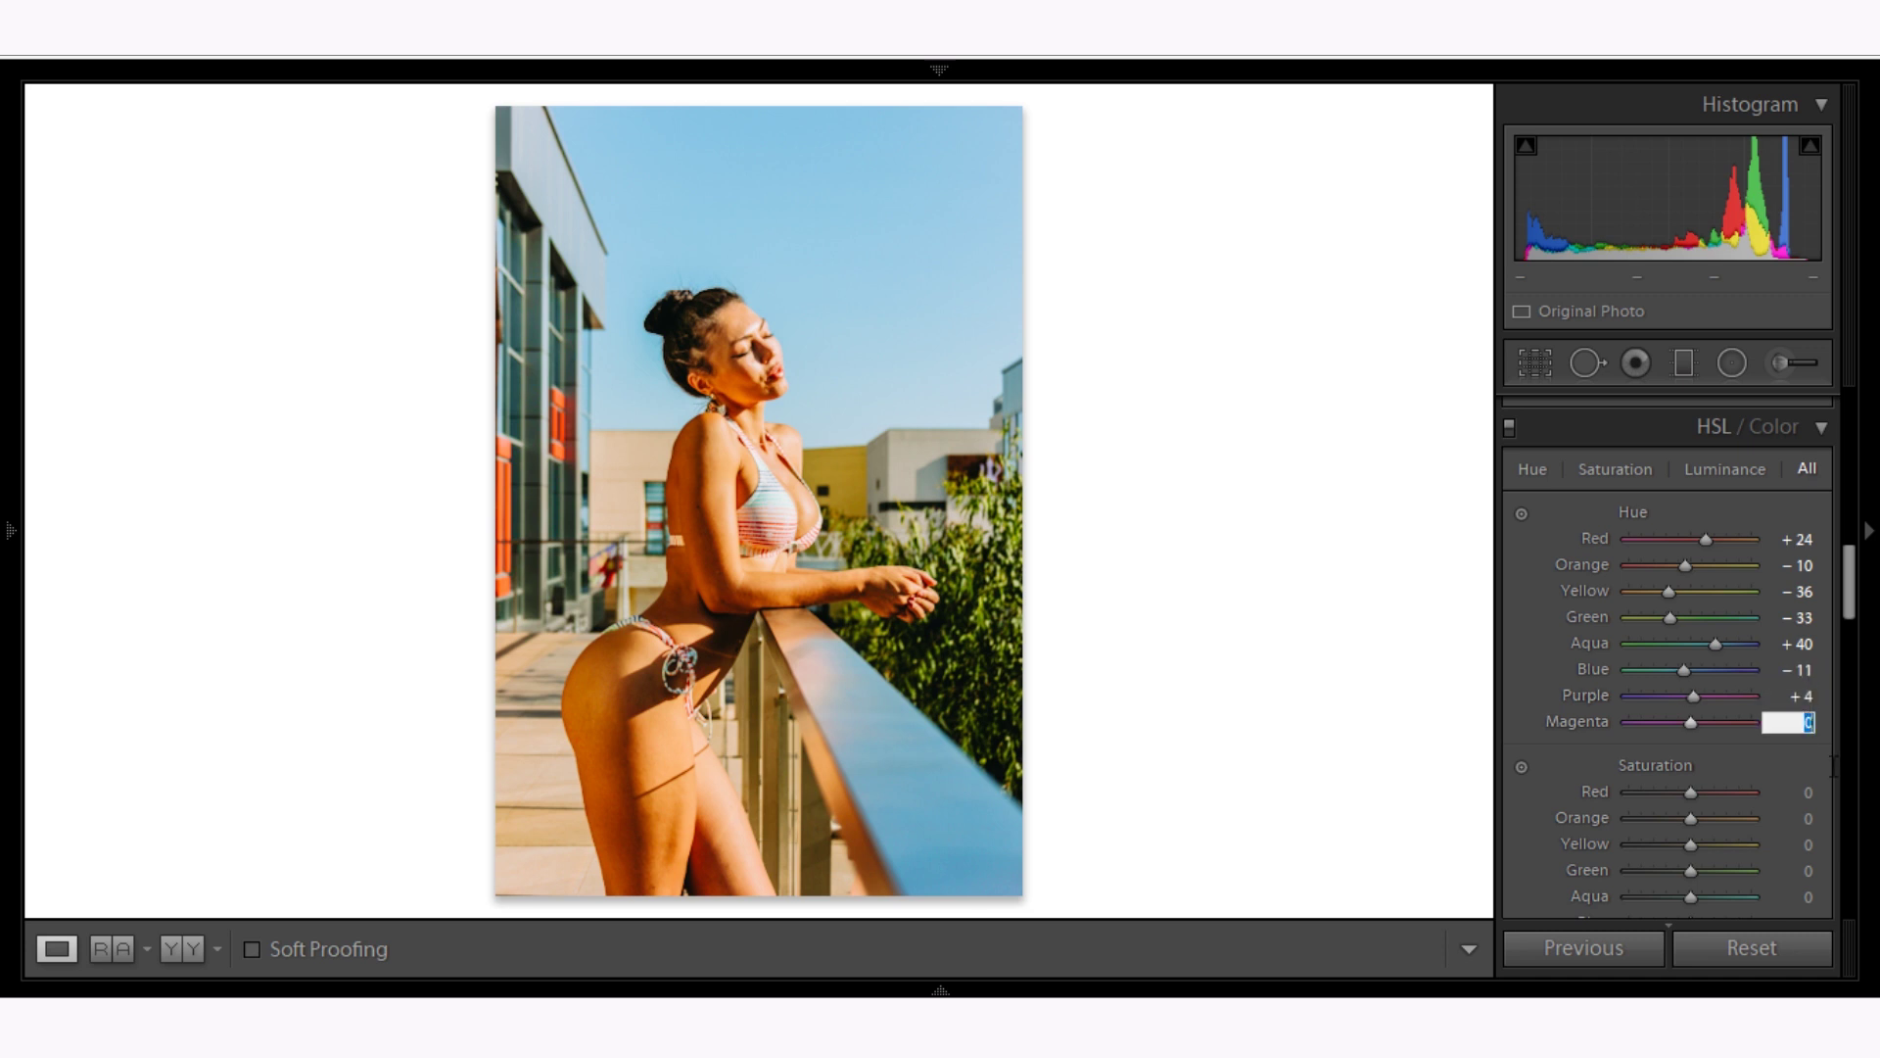
Set HSL saturation for Red -27, Orange -27 and Yellow -69.
scroll(1847, 603, down, 3)
click(1798, 561)
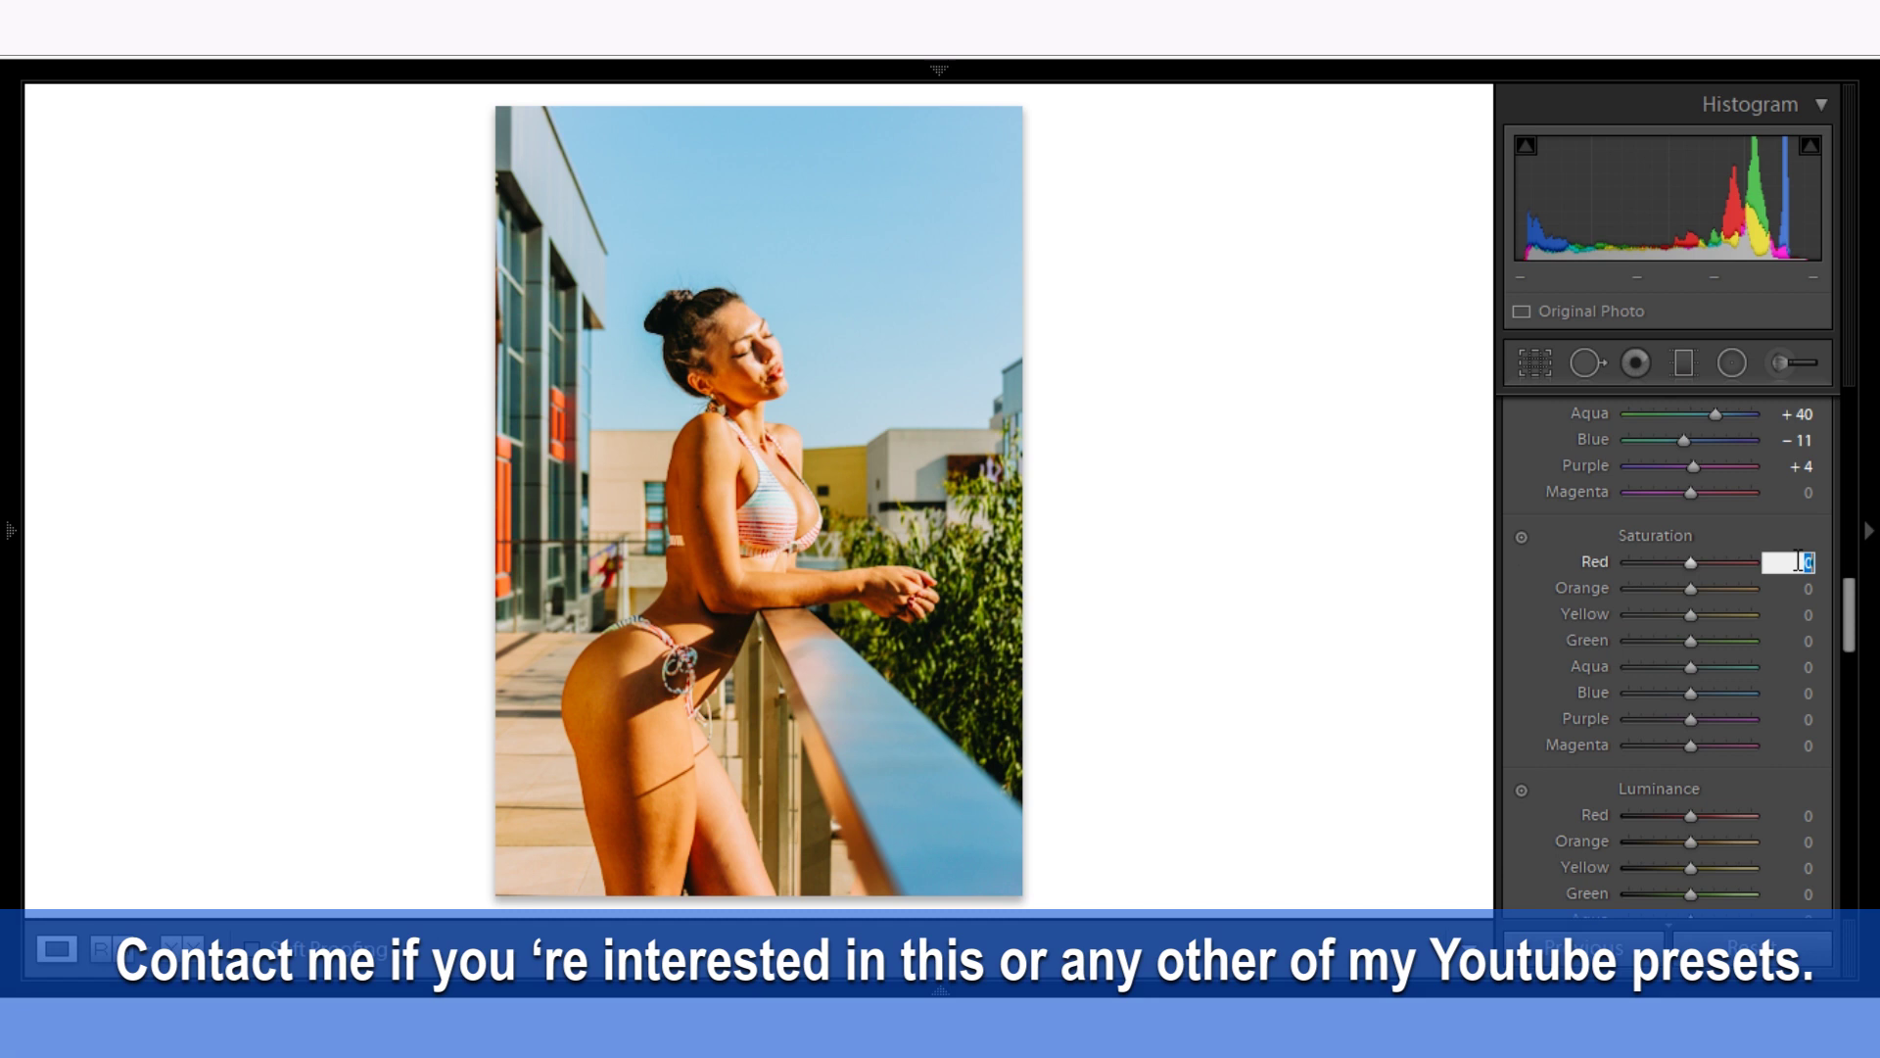
text(-27)
scroll(1798, 548, down, 1)
click(1802, 493)
text(-27)
click(1802, 519)
text(-)
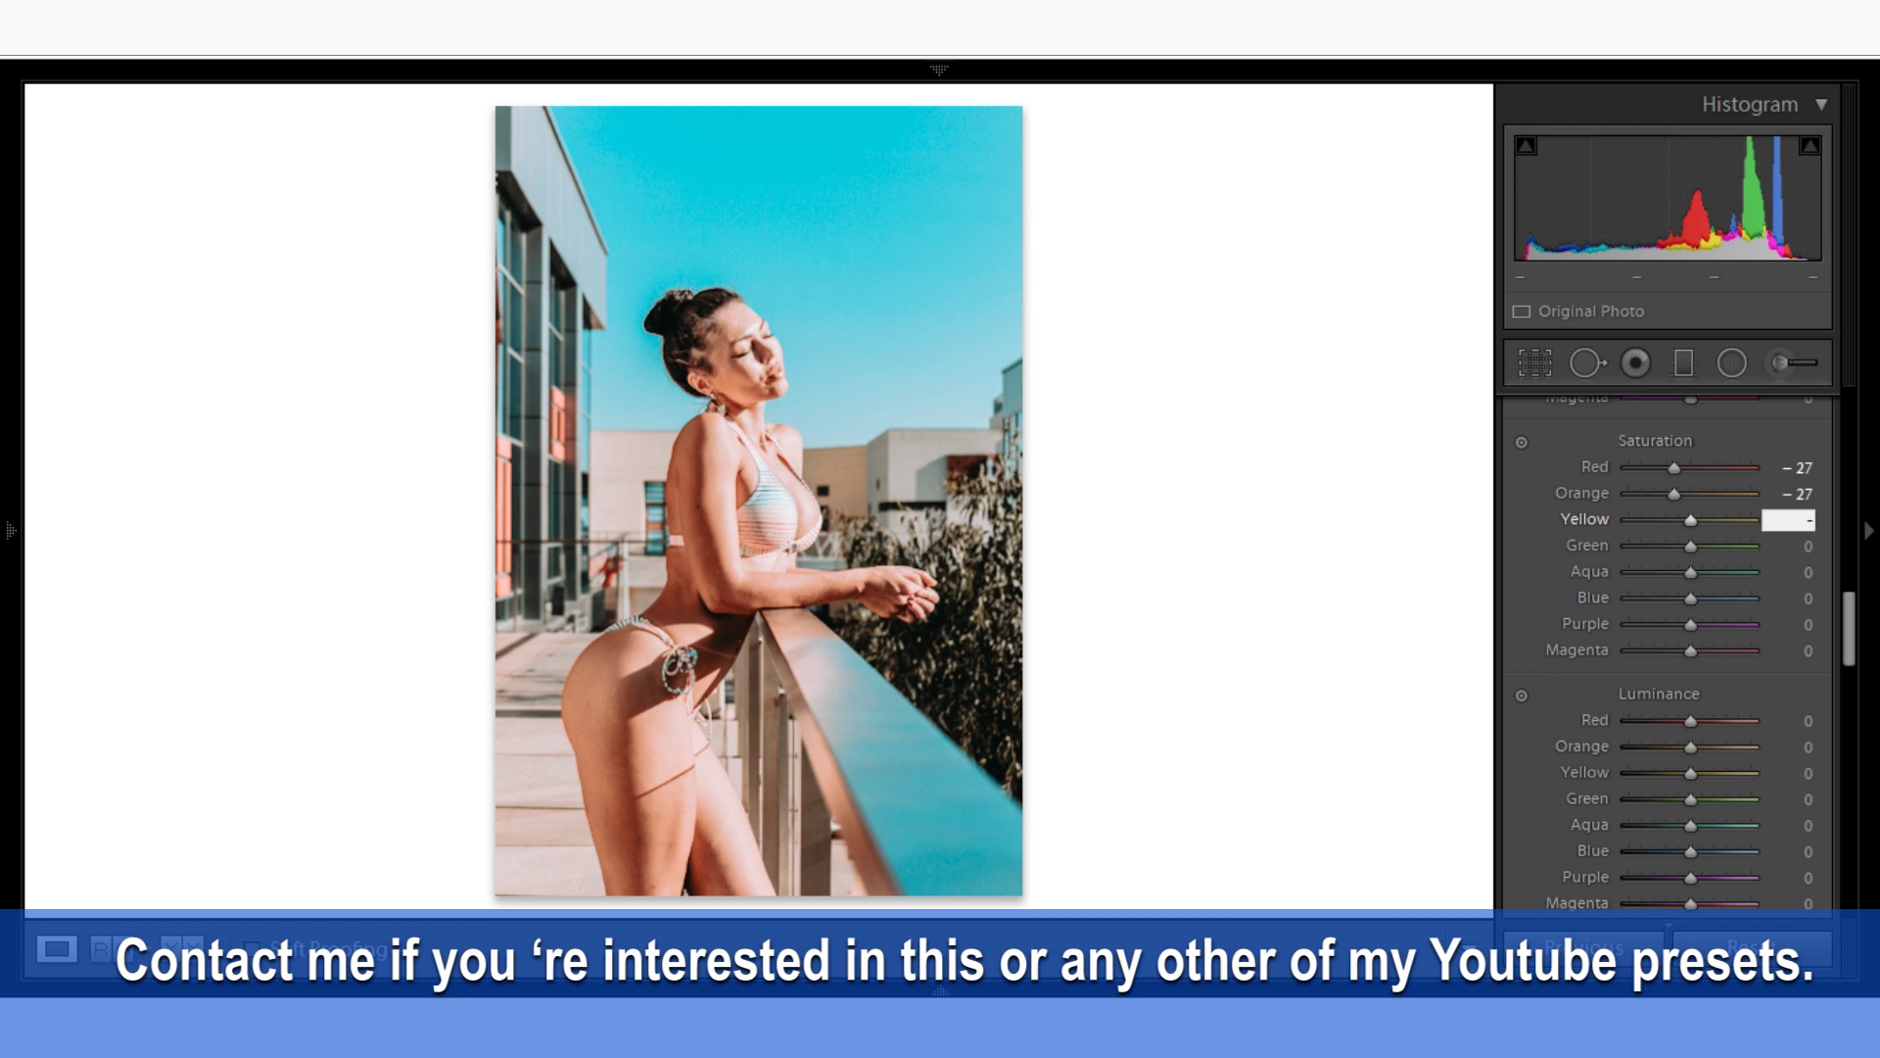
text(69)
Set saturation for Green -62, Aqua +16, Blue -11, Purple -10 and Magenta -20.
click(1807, 546)
text(-62)
click(1808, 572)
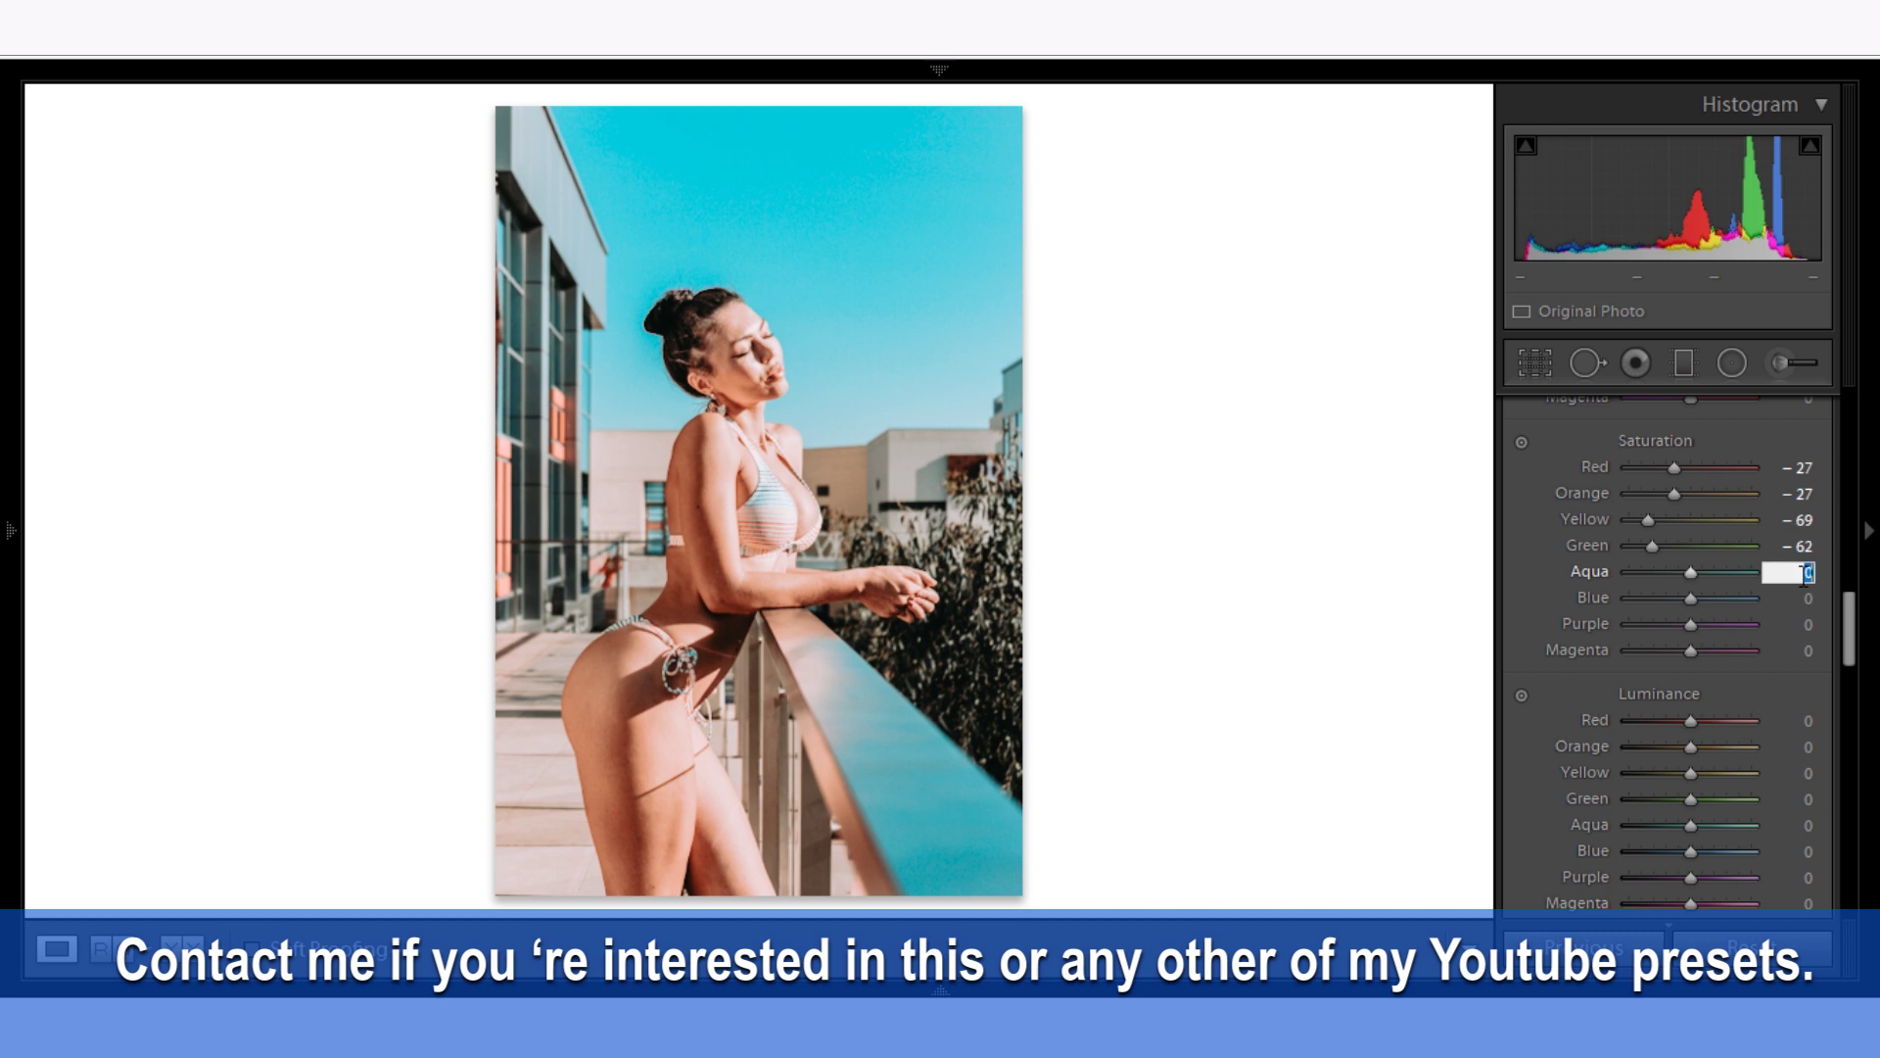
text(16)
click(1808, 598)
text(-11)
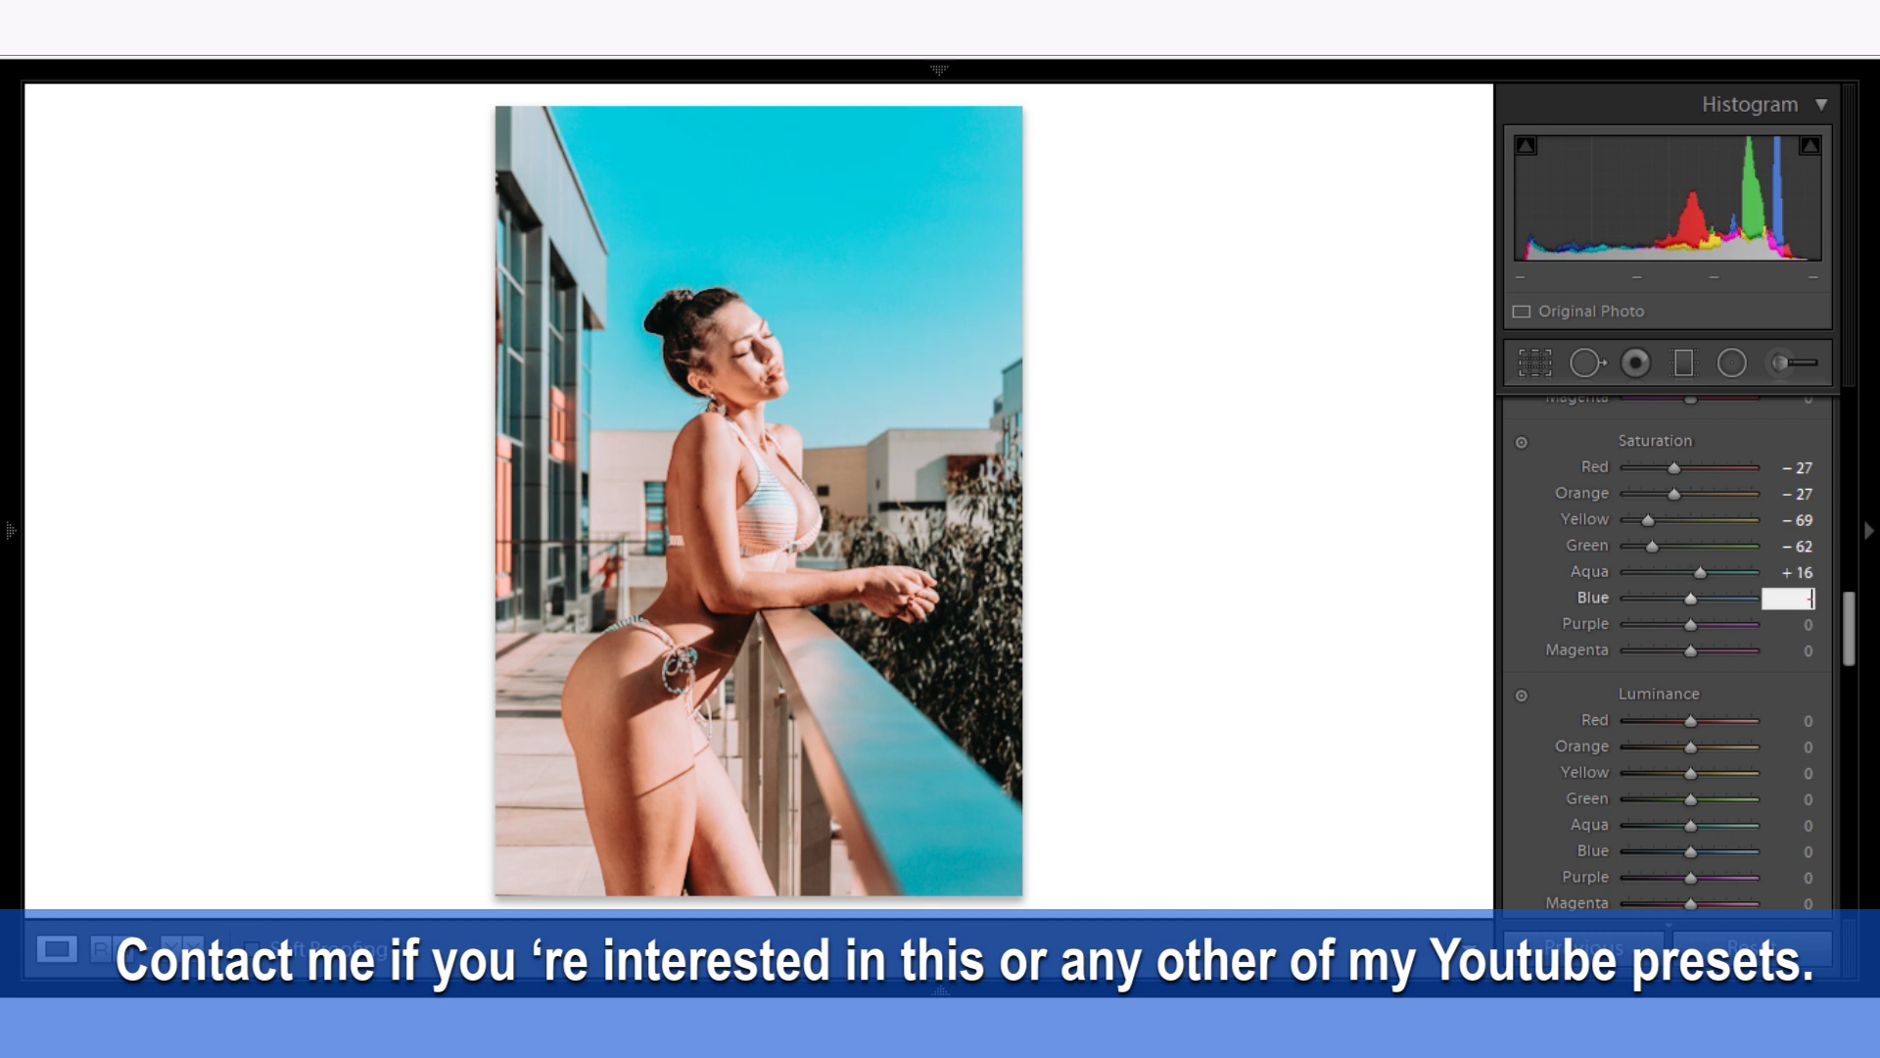
click(1808, 625)
text(-10)
click(1802, 651)
text(-20)
scroll(1810, 559, down, 3)
Set HSL luminance: Red -22, Orange -31, Yellow +16, Green +10, Aqua -7.
click(1808, 549)
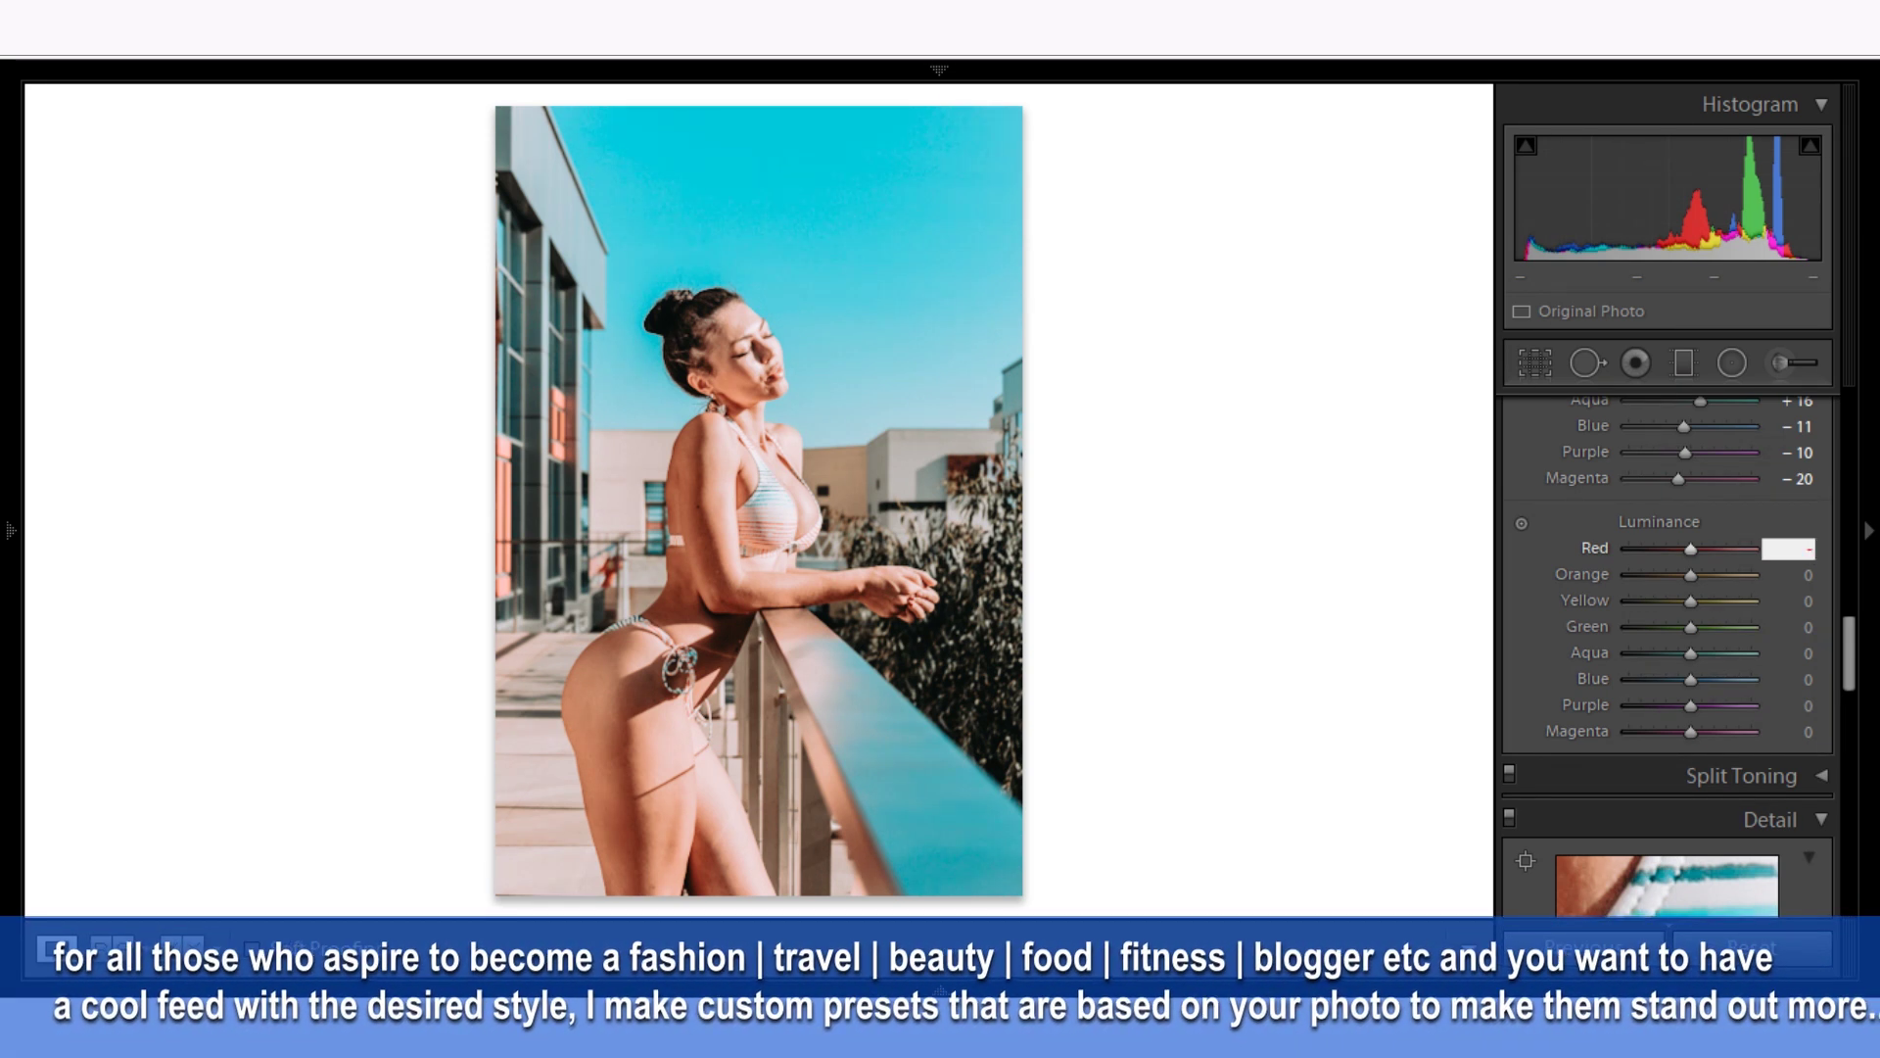
text(-22)
click(1808, 573)
text(-31)
click(1808, 600)
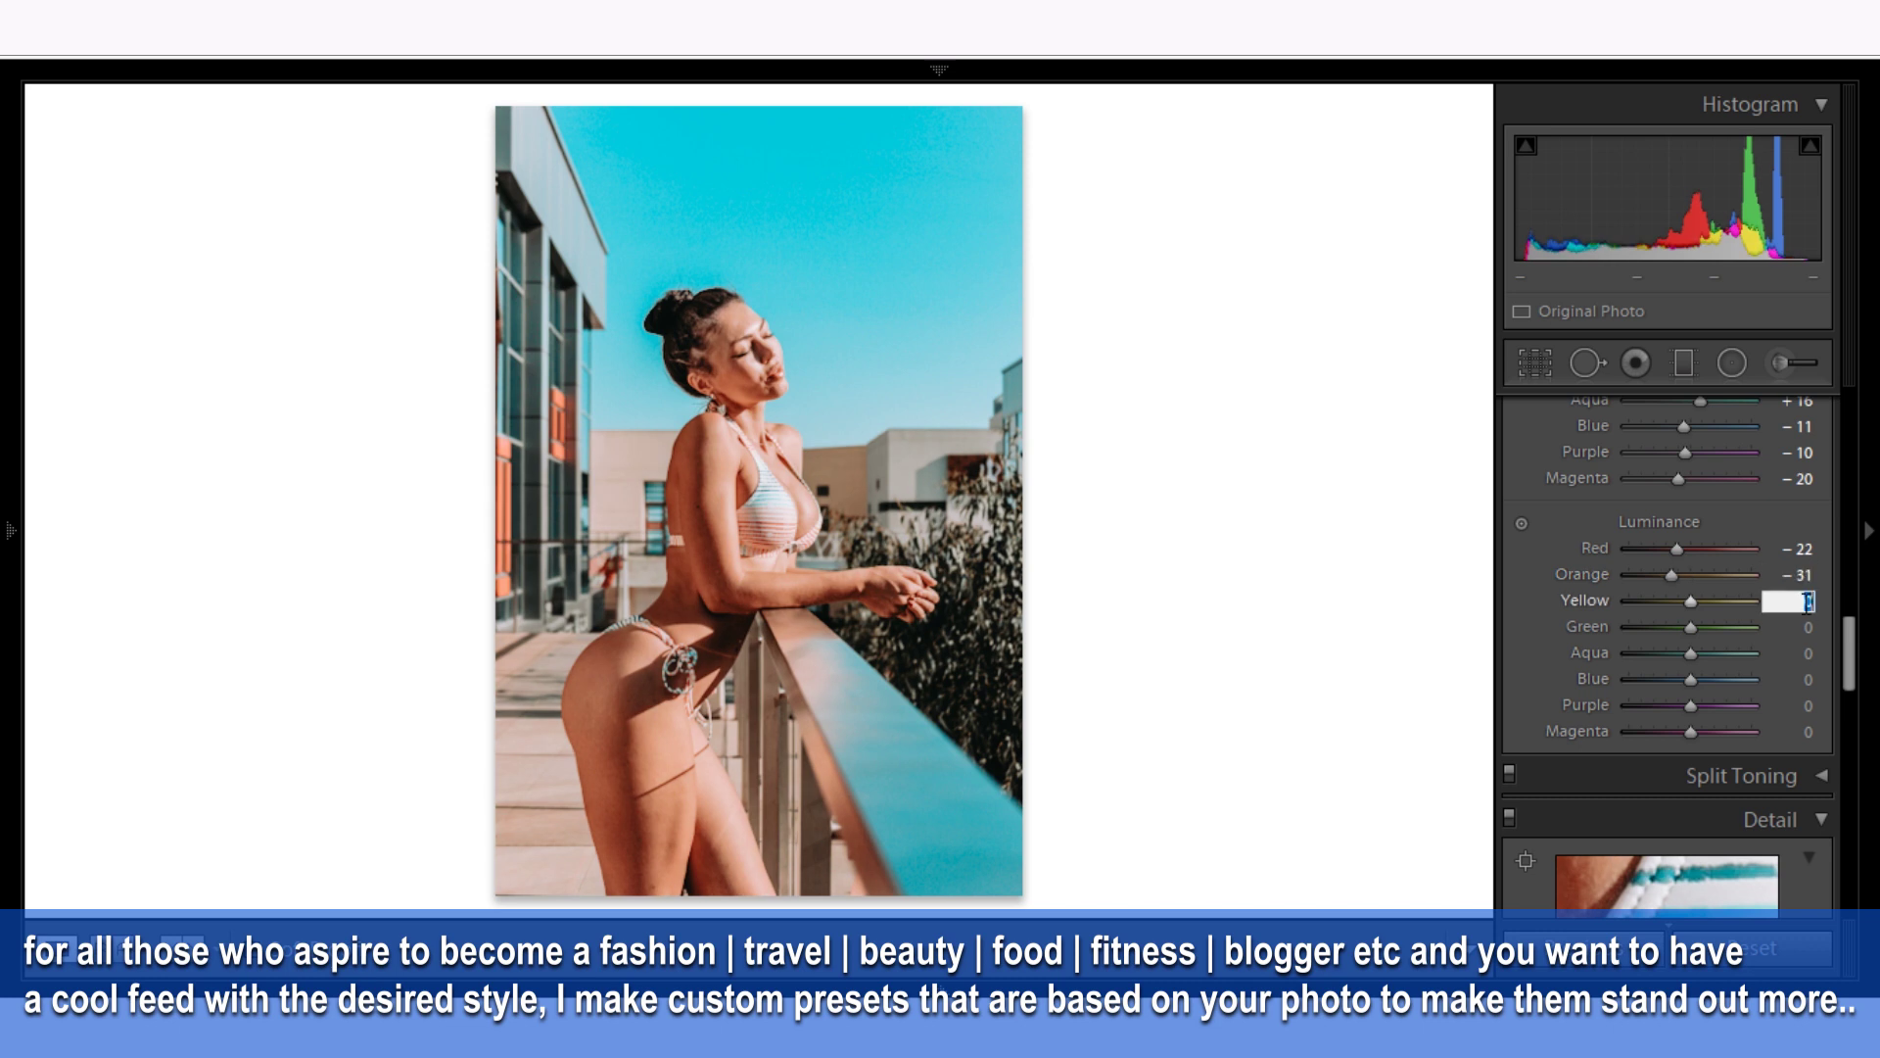
text(16)
click(1807, 627)
text(10)
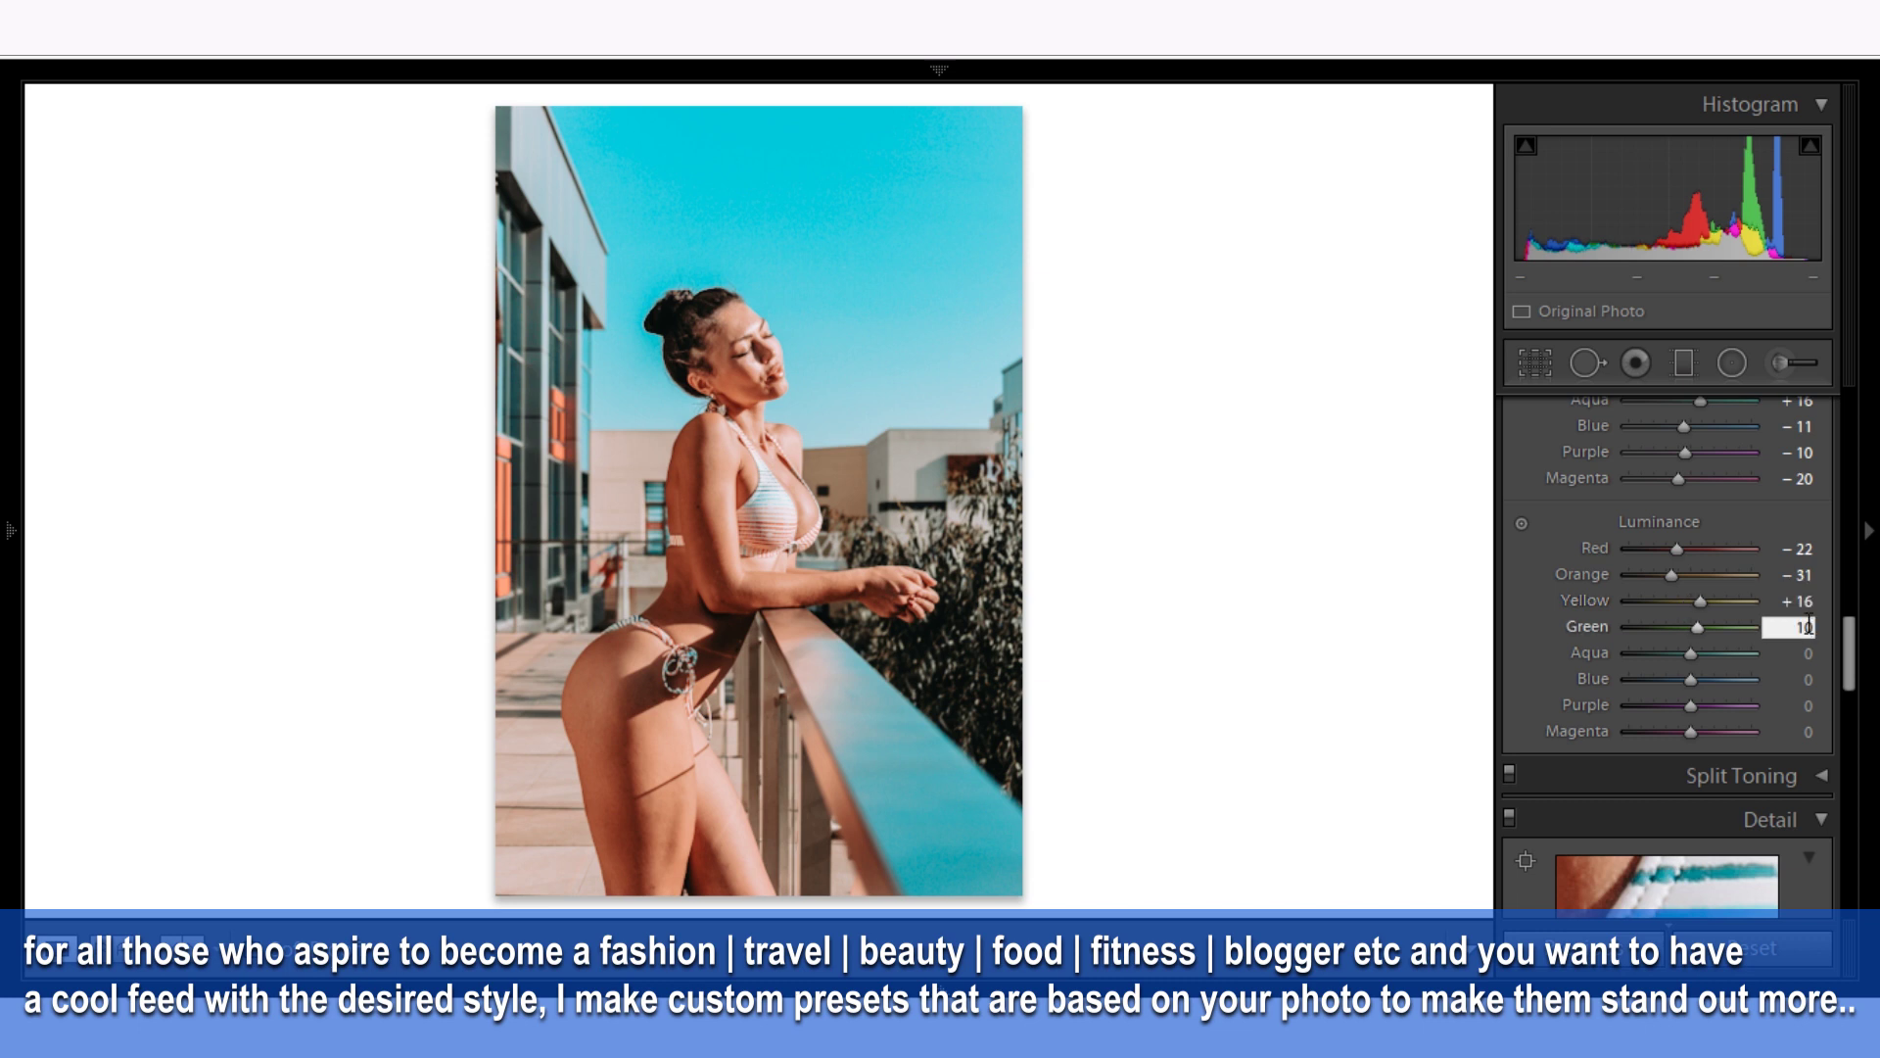
click(1807, 653)
text(-7)
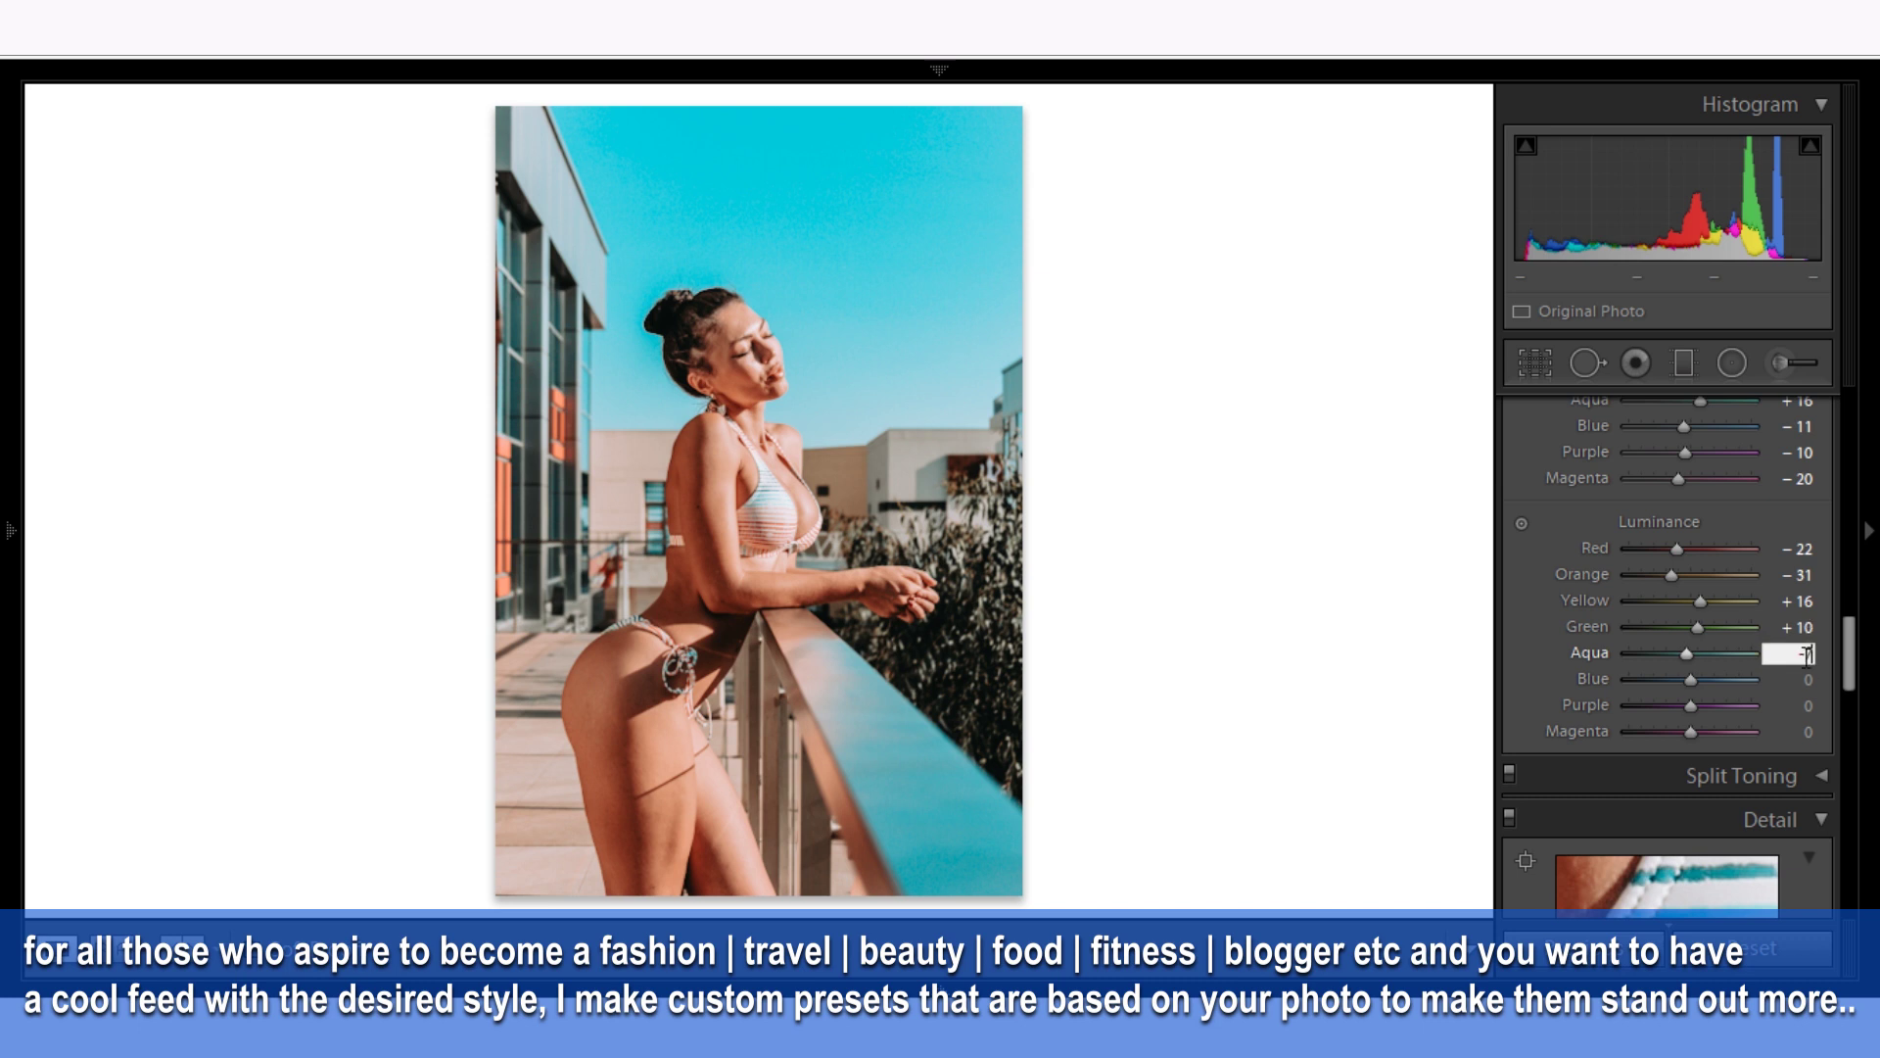
click(1807, 705)
Set Purple luminance -15, sharpening amount 79 and luminance noise reduction 10.
text(-15)
drag(1848, 651, 1848, 722)
click(1806, 668)
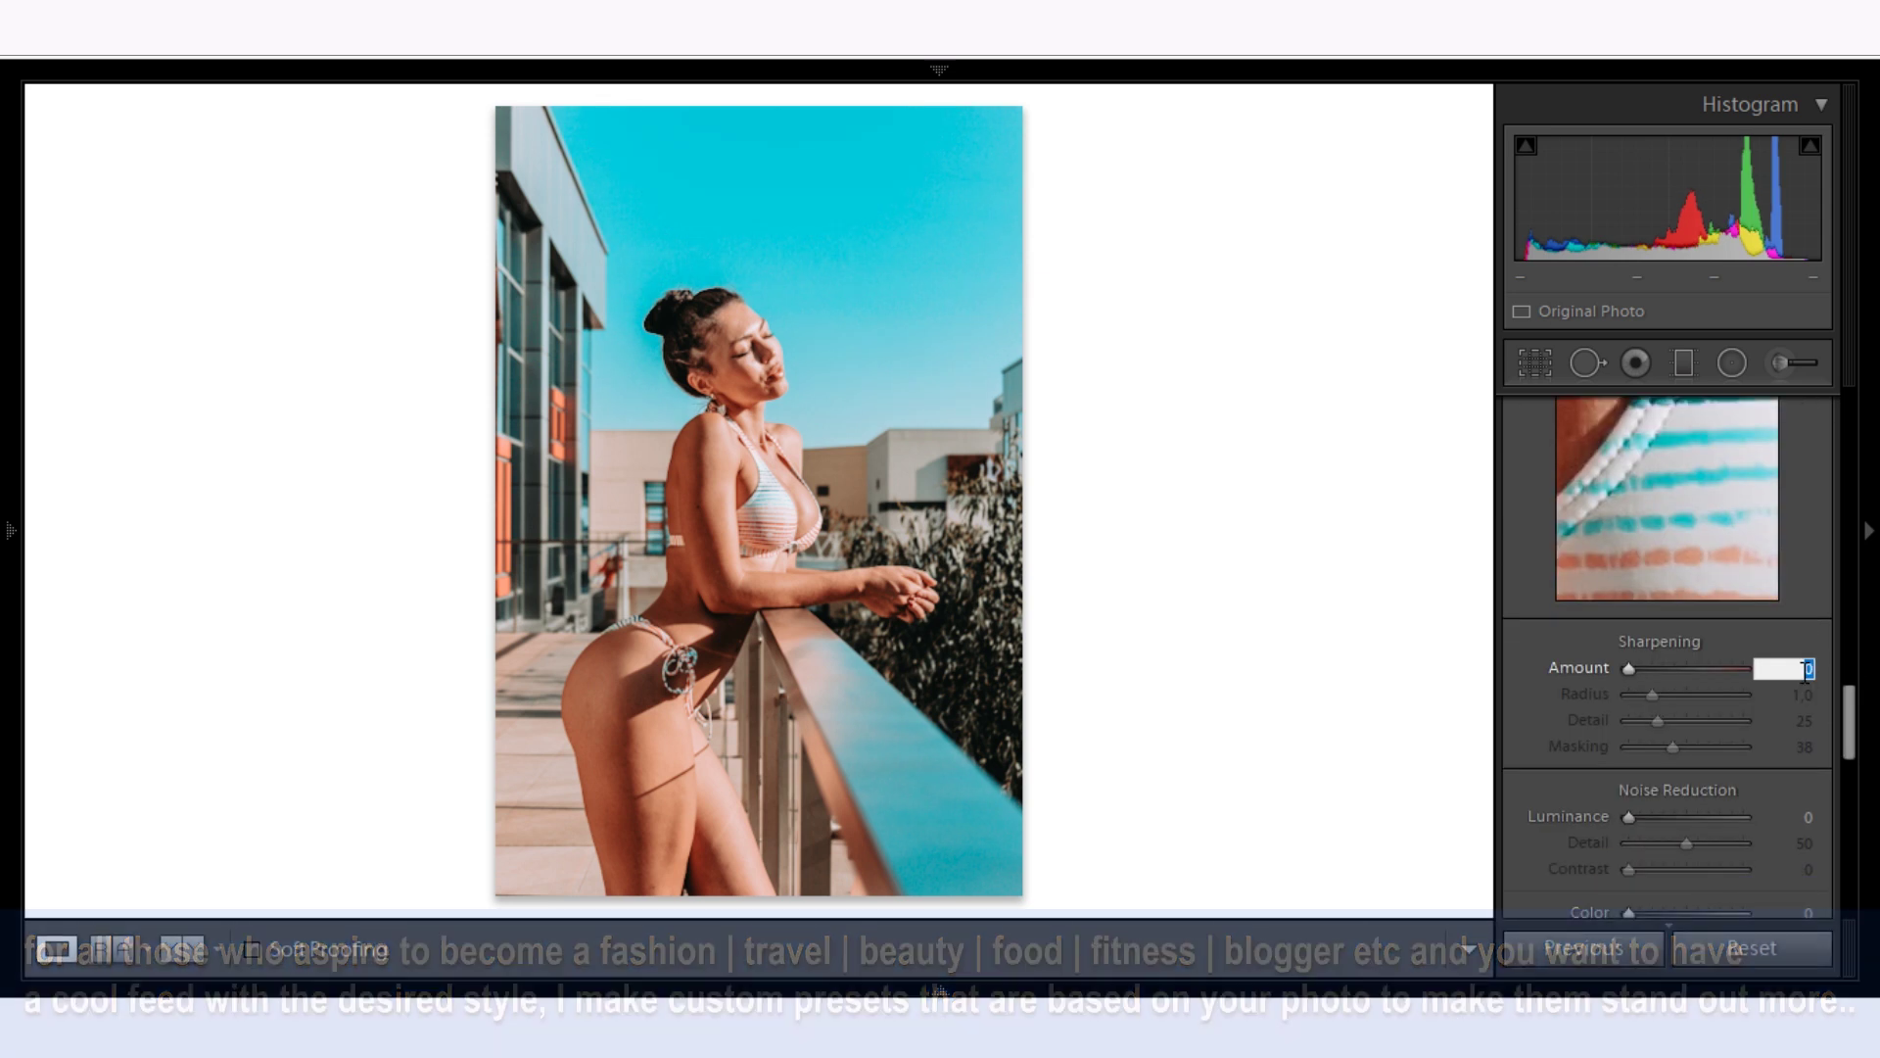
text(79)
click(1804, 816)
text(10)
Add a -21 post-crop vignette and grain amount 20.
scroll(1805, 811, down, 10)
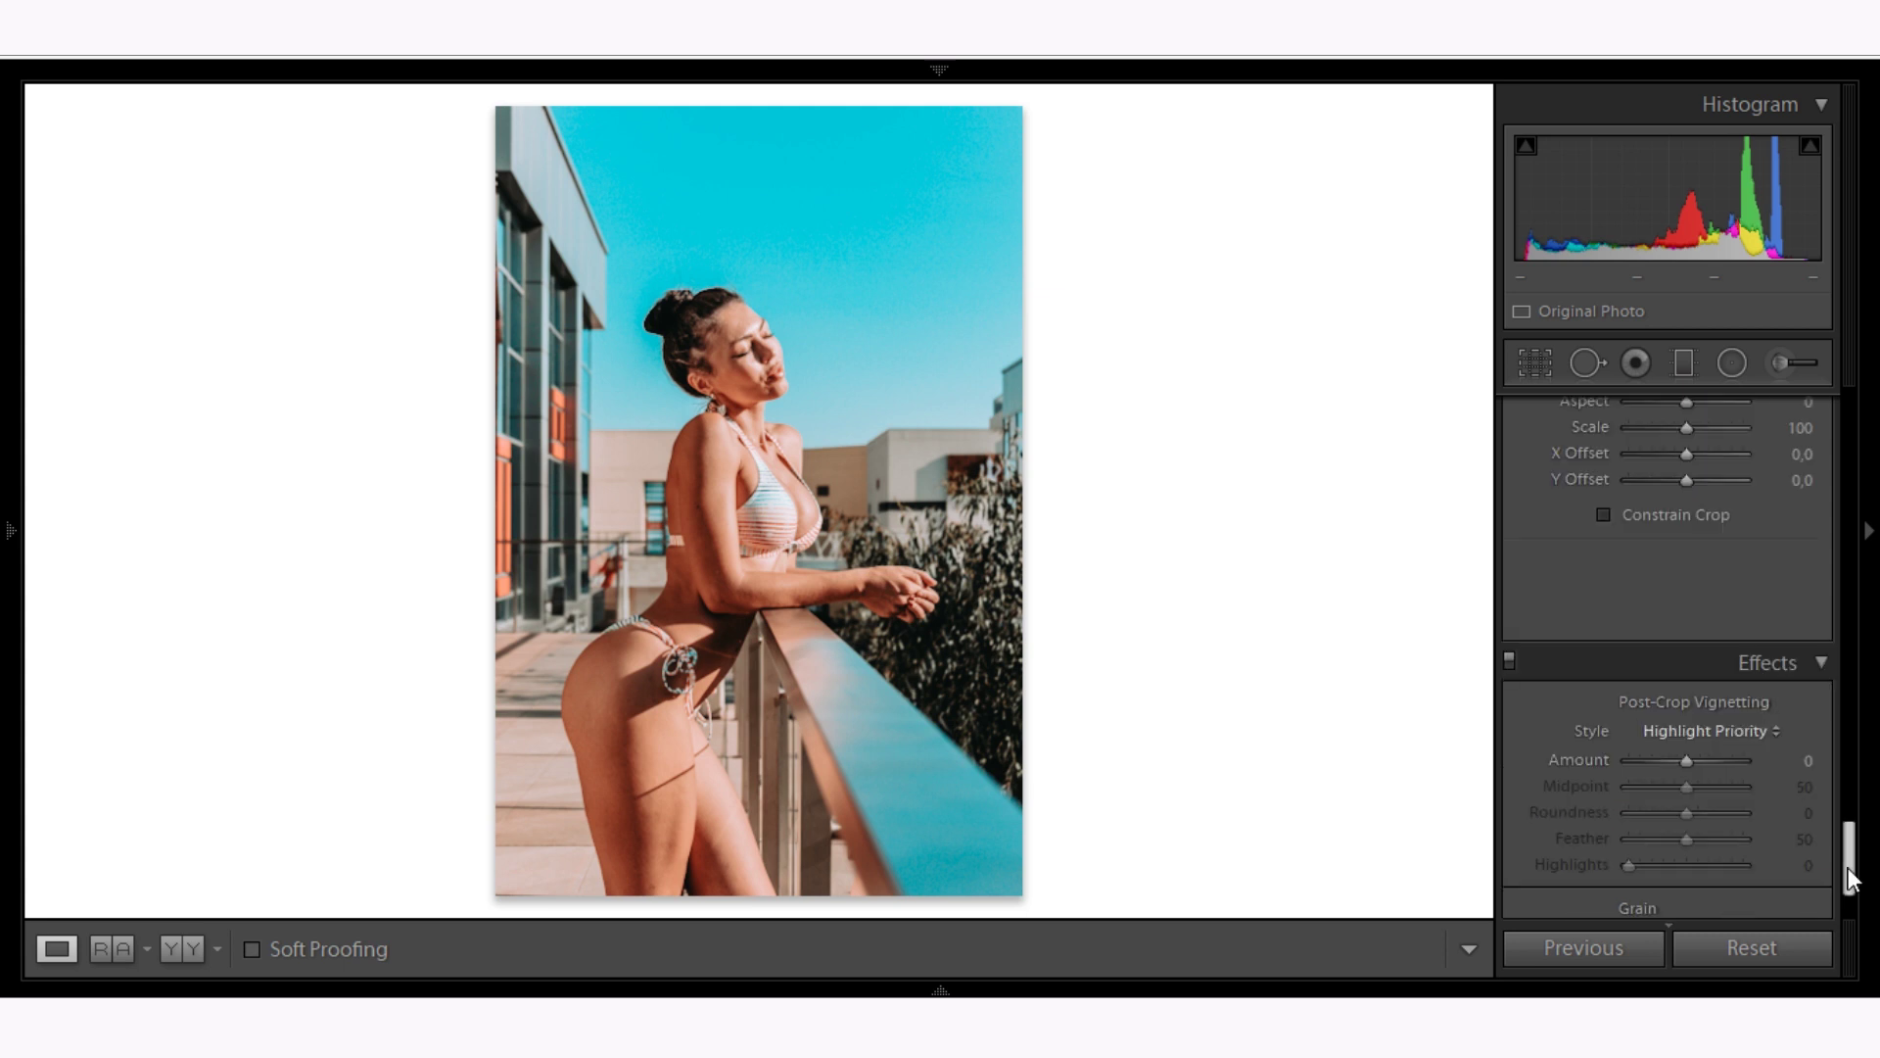
click(1806, 647)
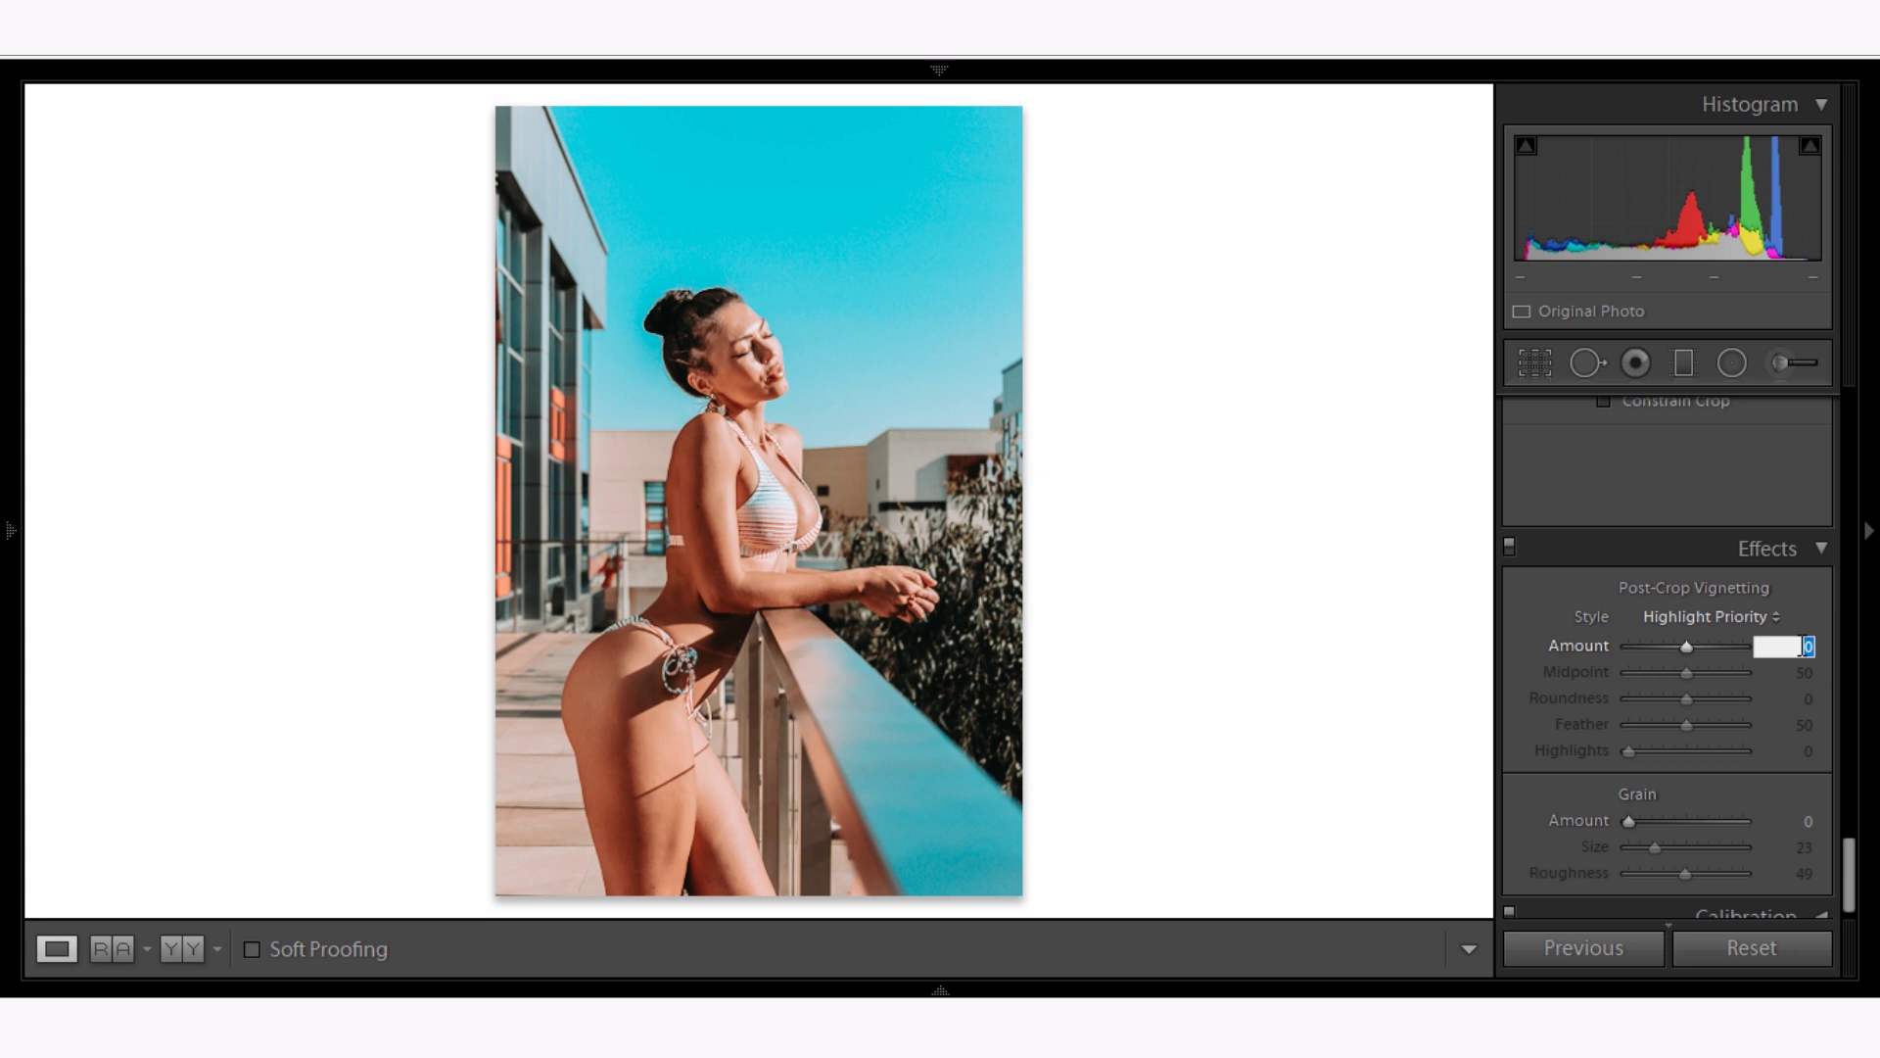
text(-21)
click(1807, 821)
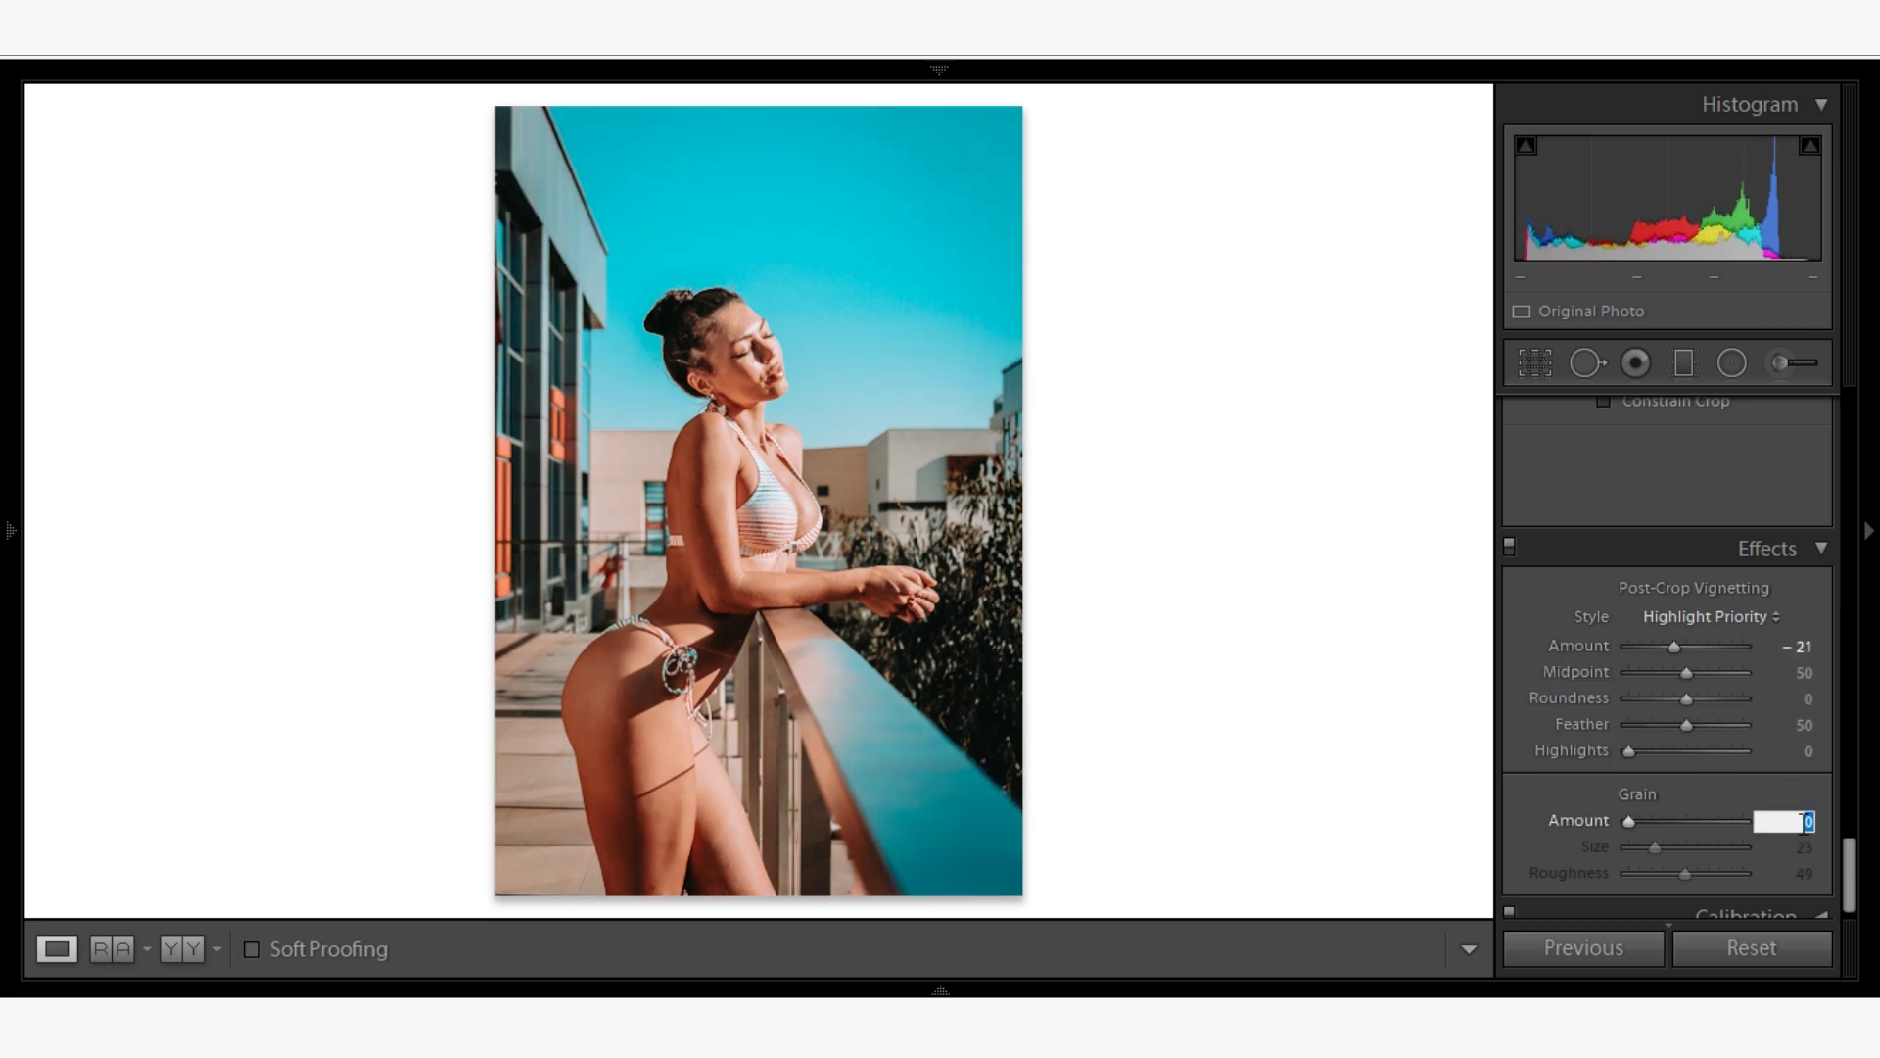
text(20)
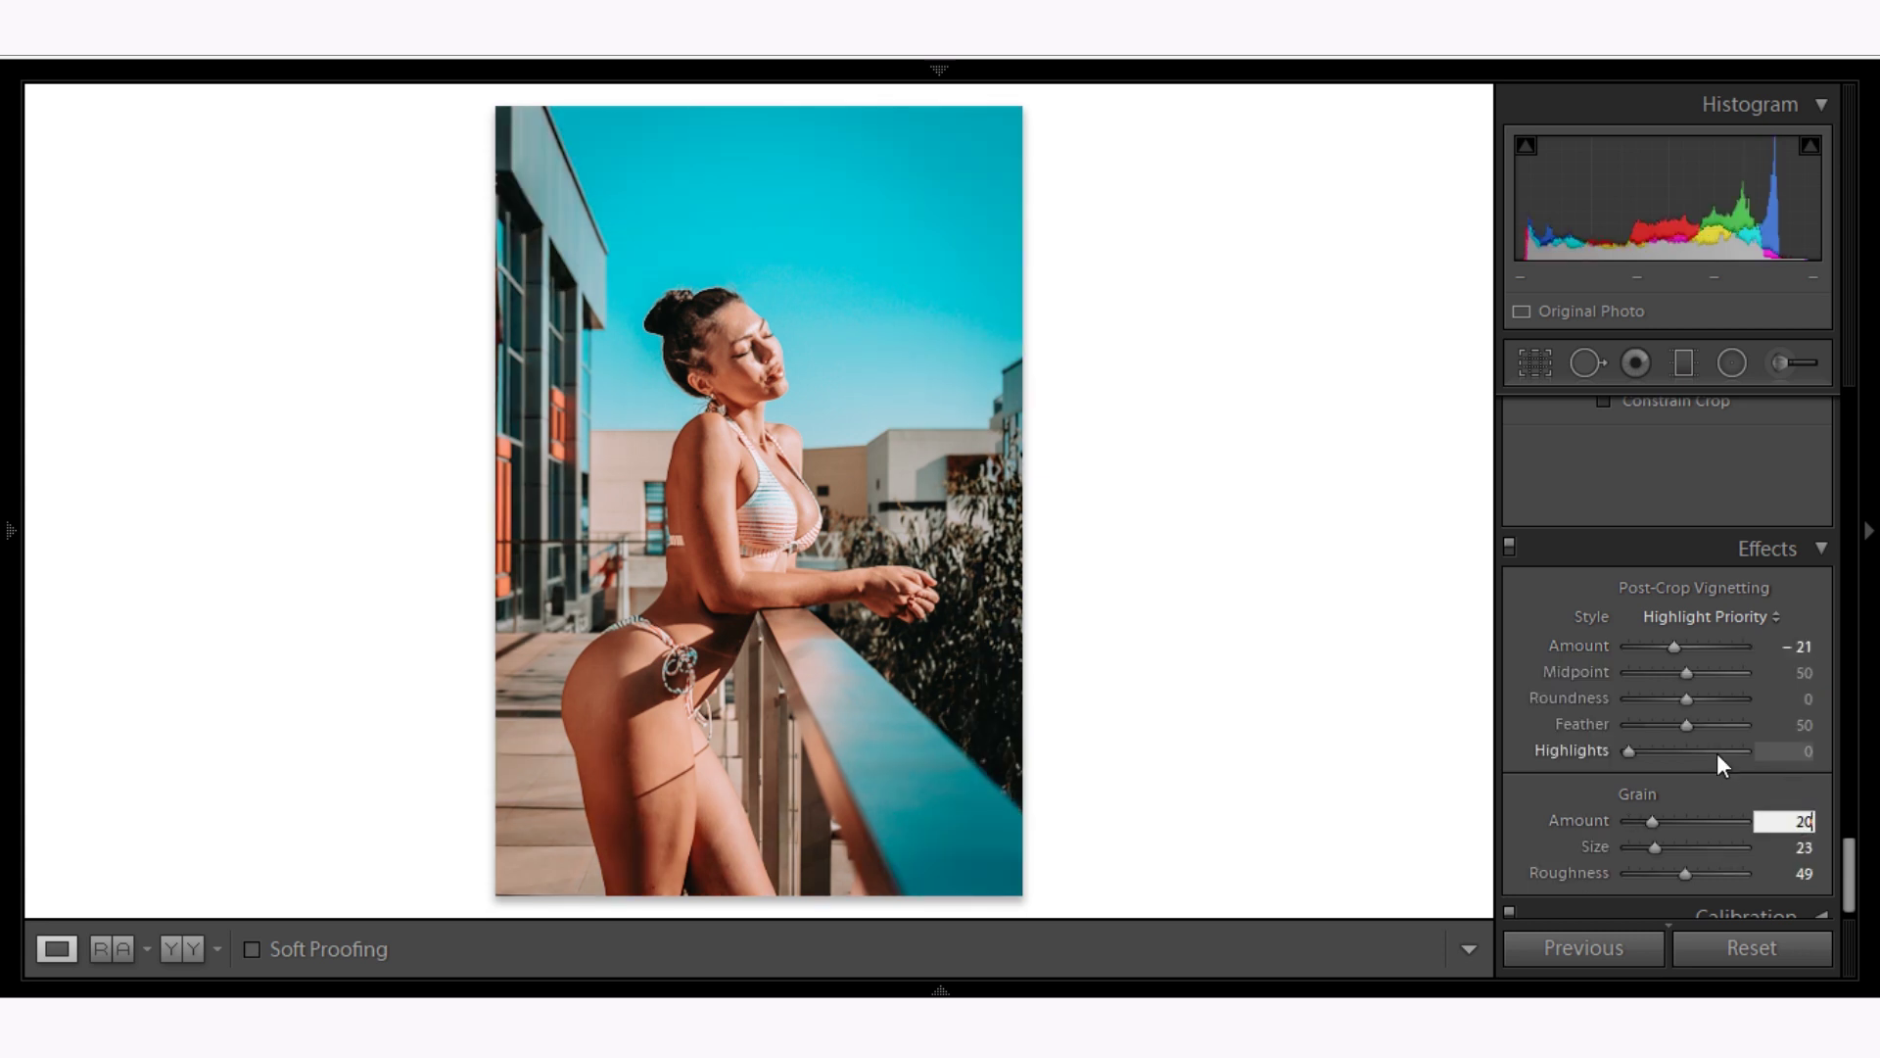
scroll(1719, 760, down, 1)
drag(1851, 881, 1851, 470)
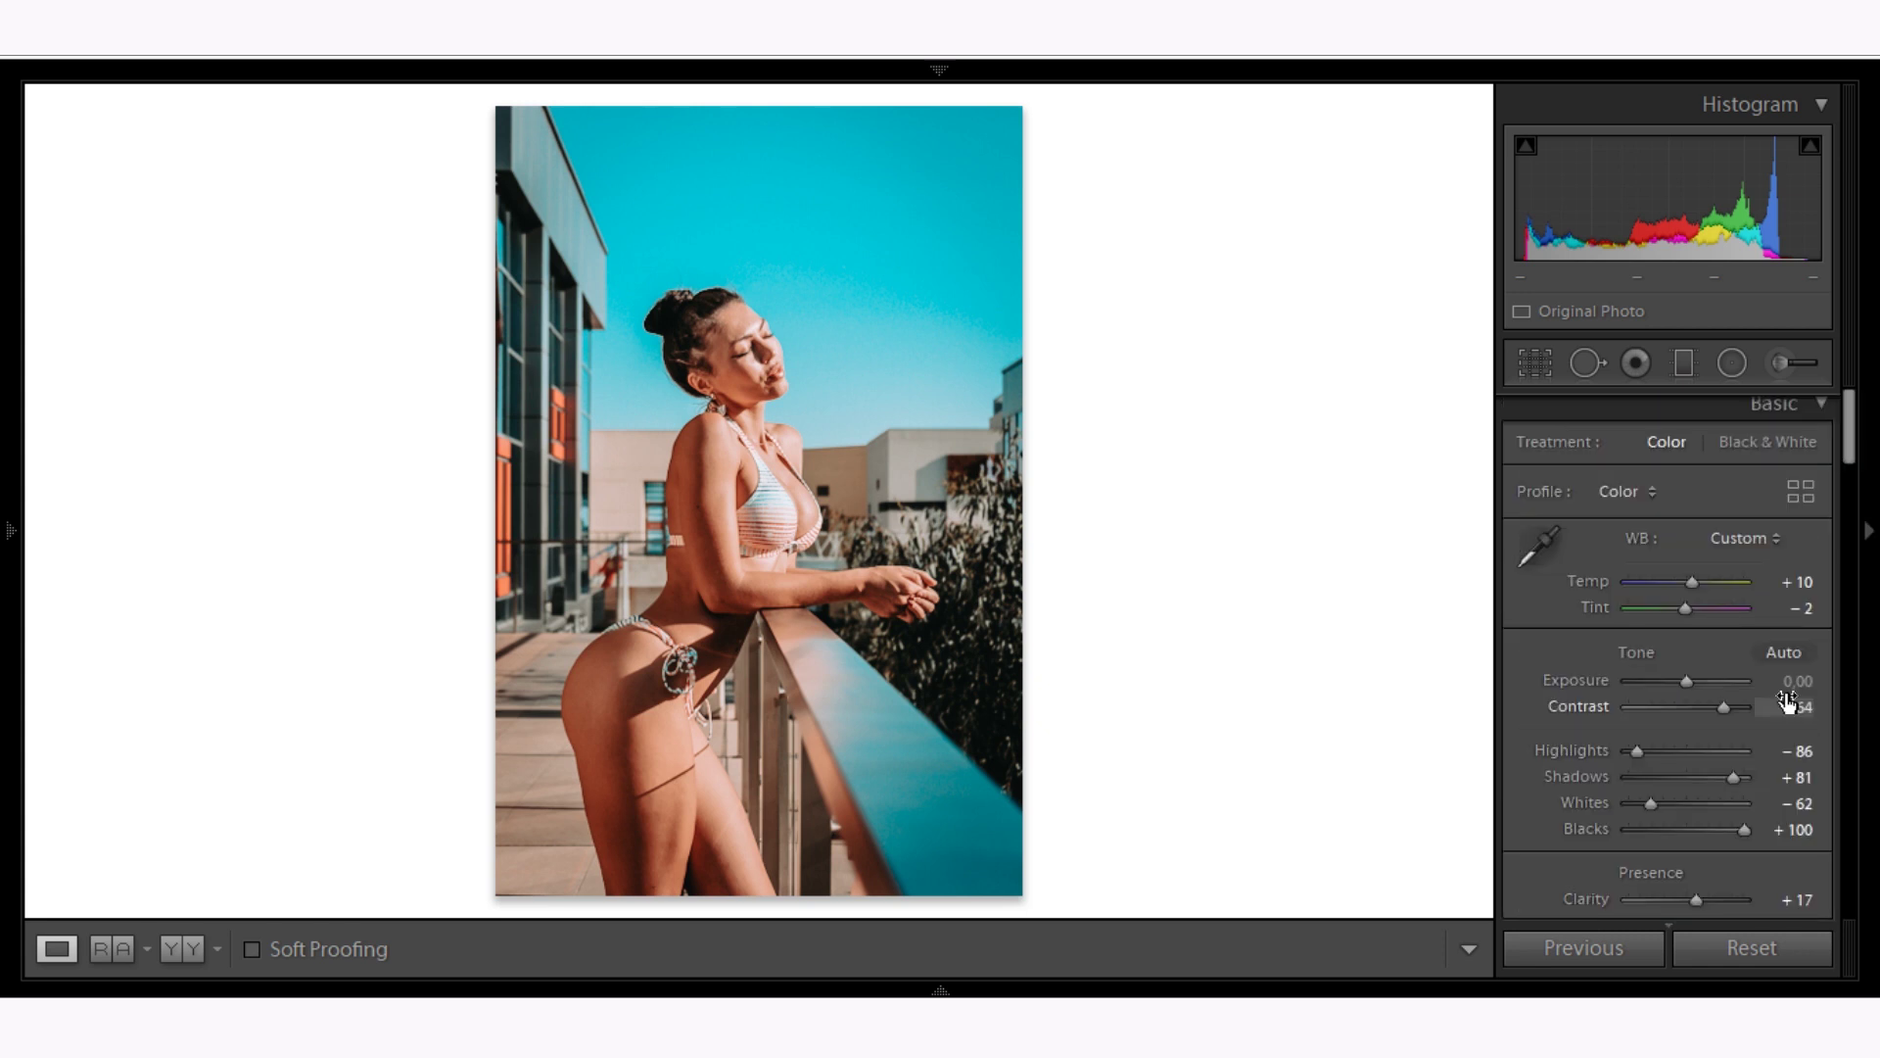
Lower exposure to -0.10 and compare against the reference photo and the original.
drag(1790, 682, 1781, 682)
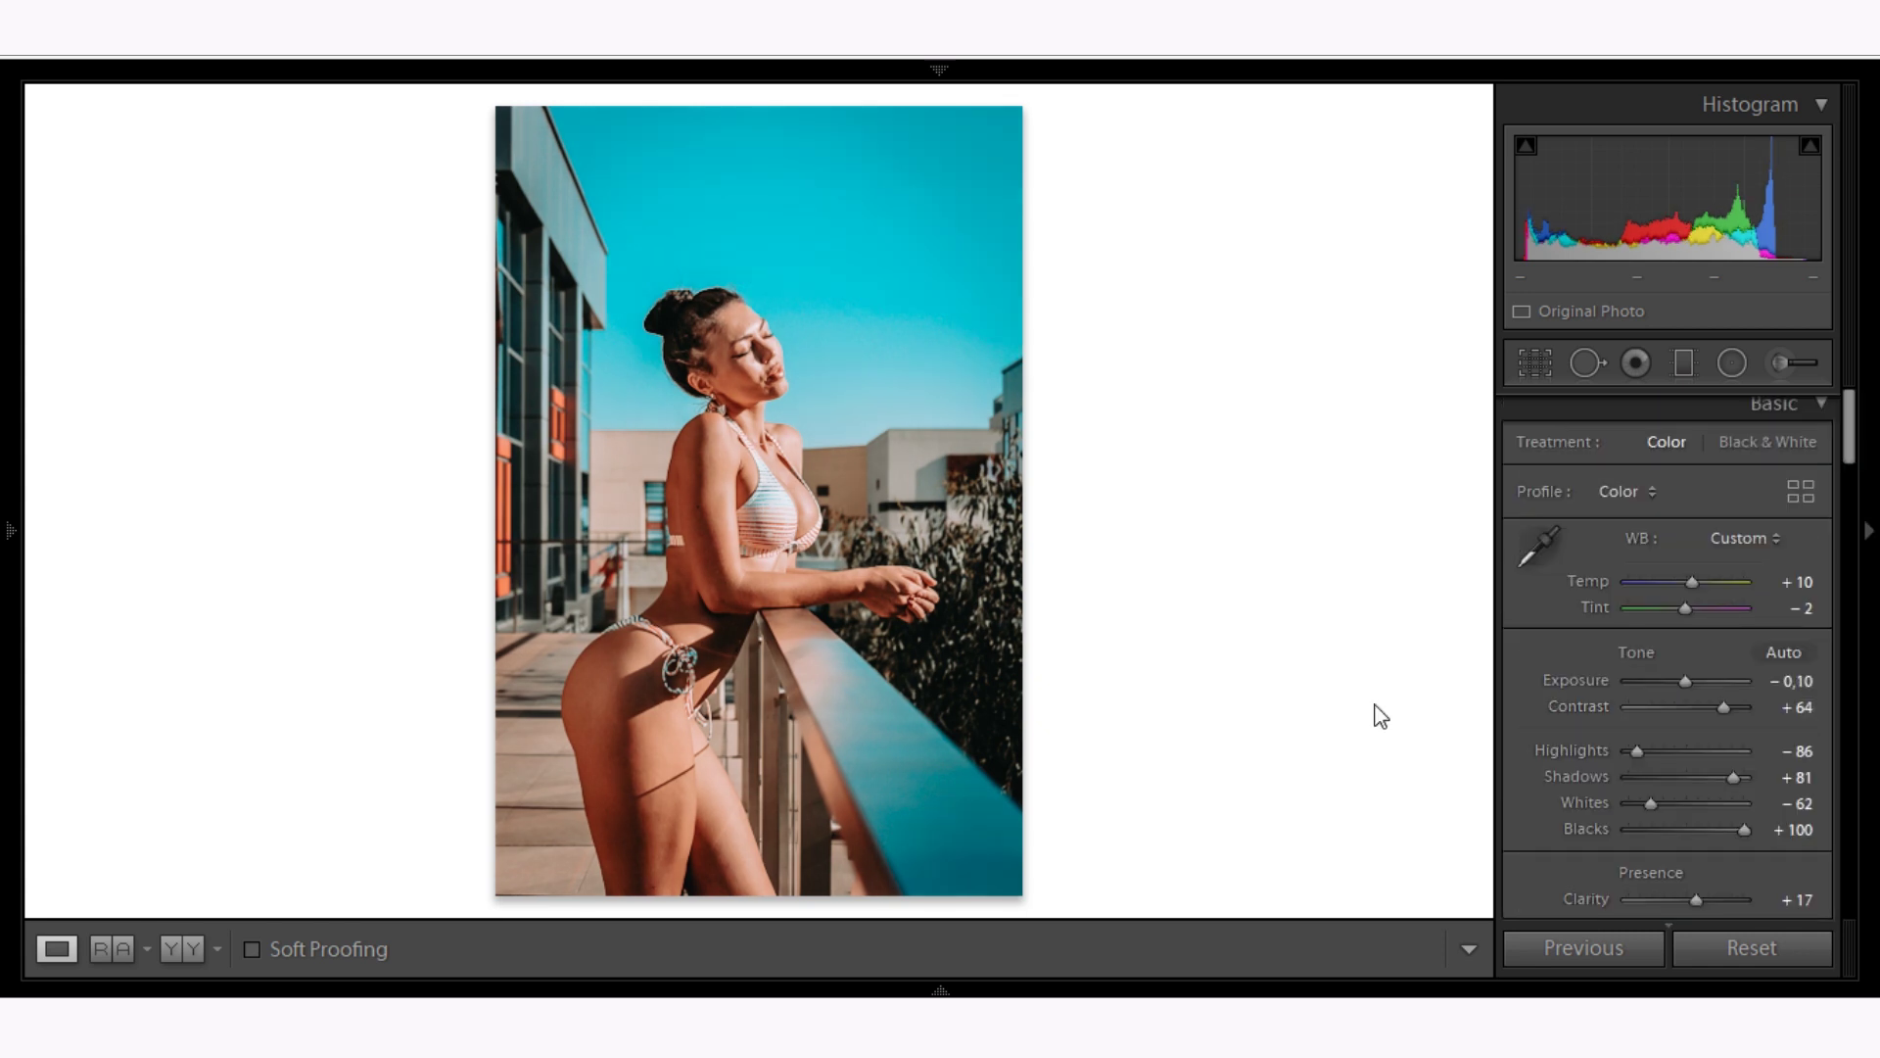
click(122, 956)
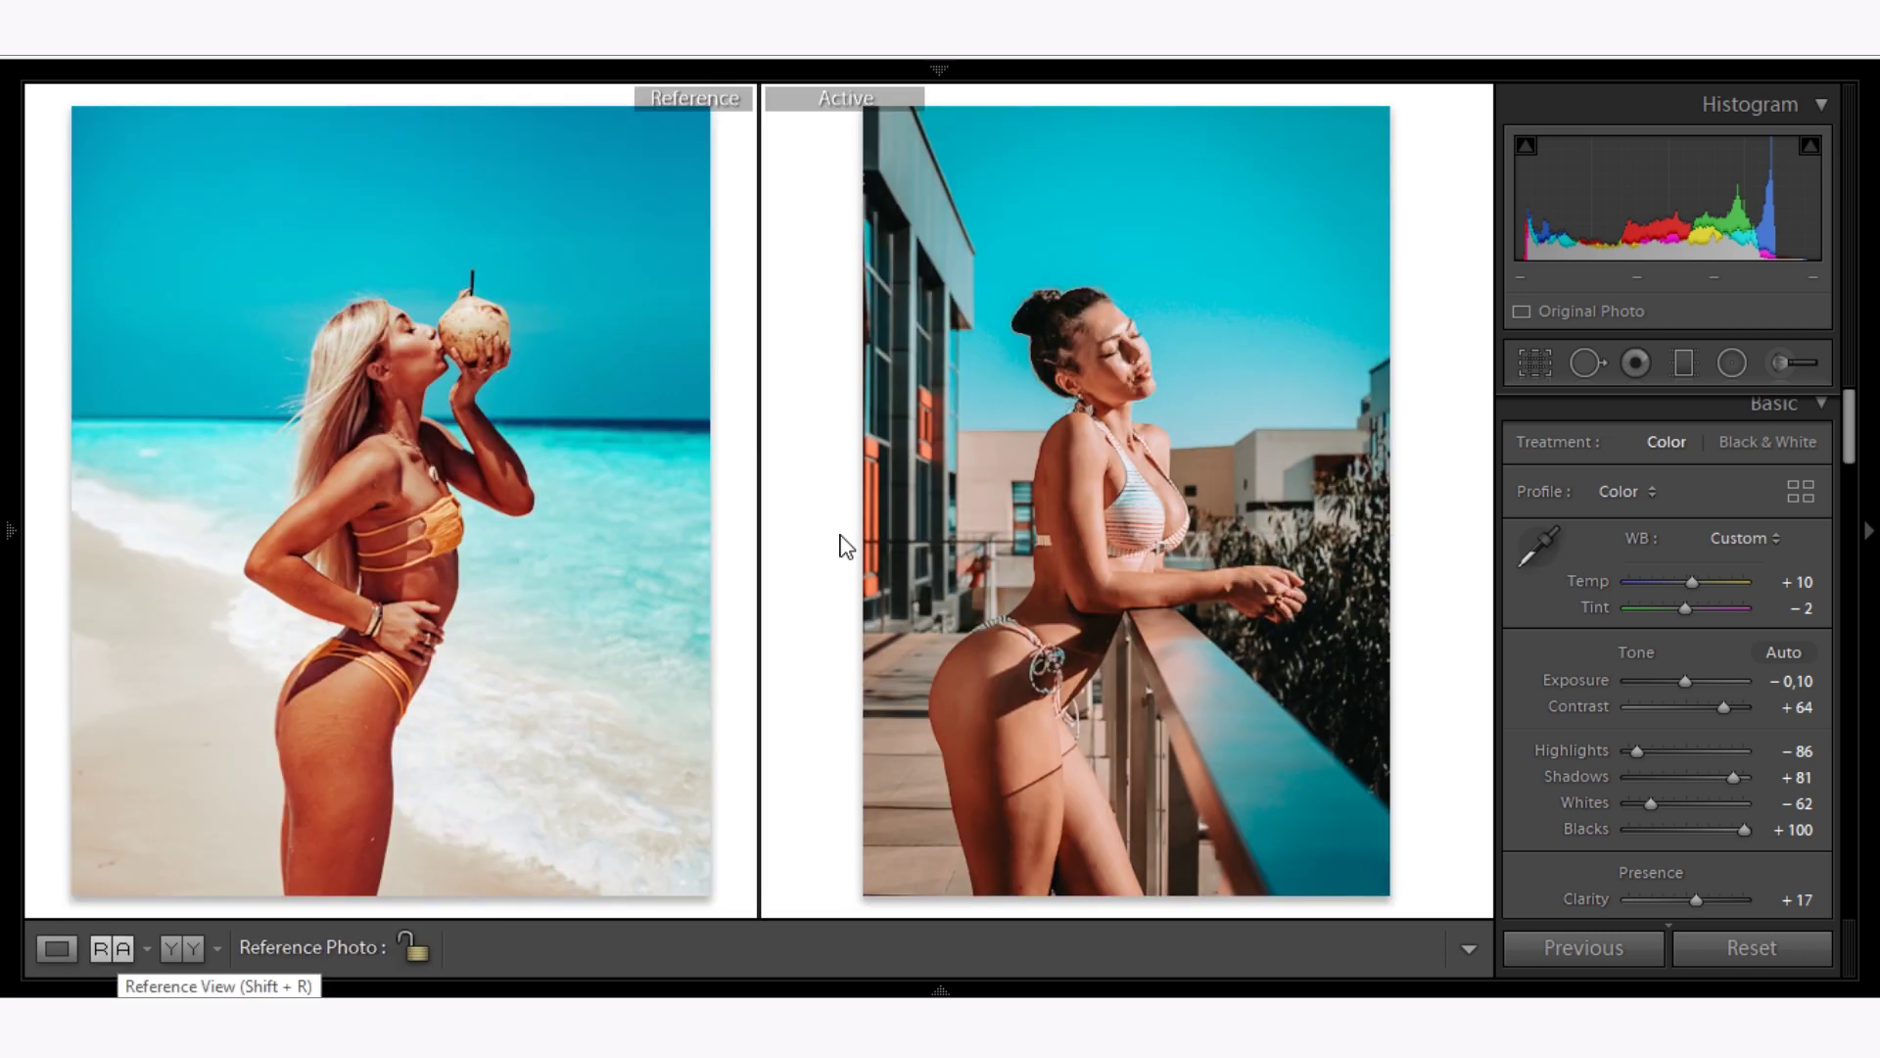
key(y)
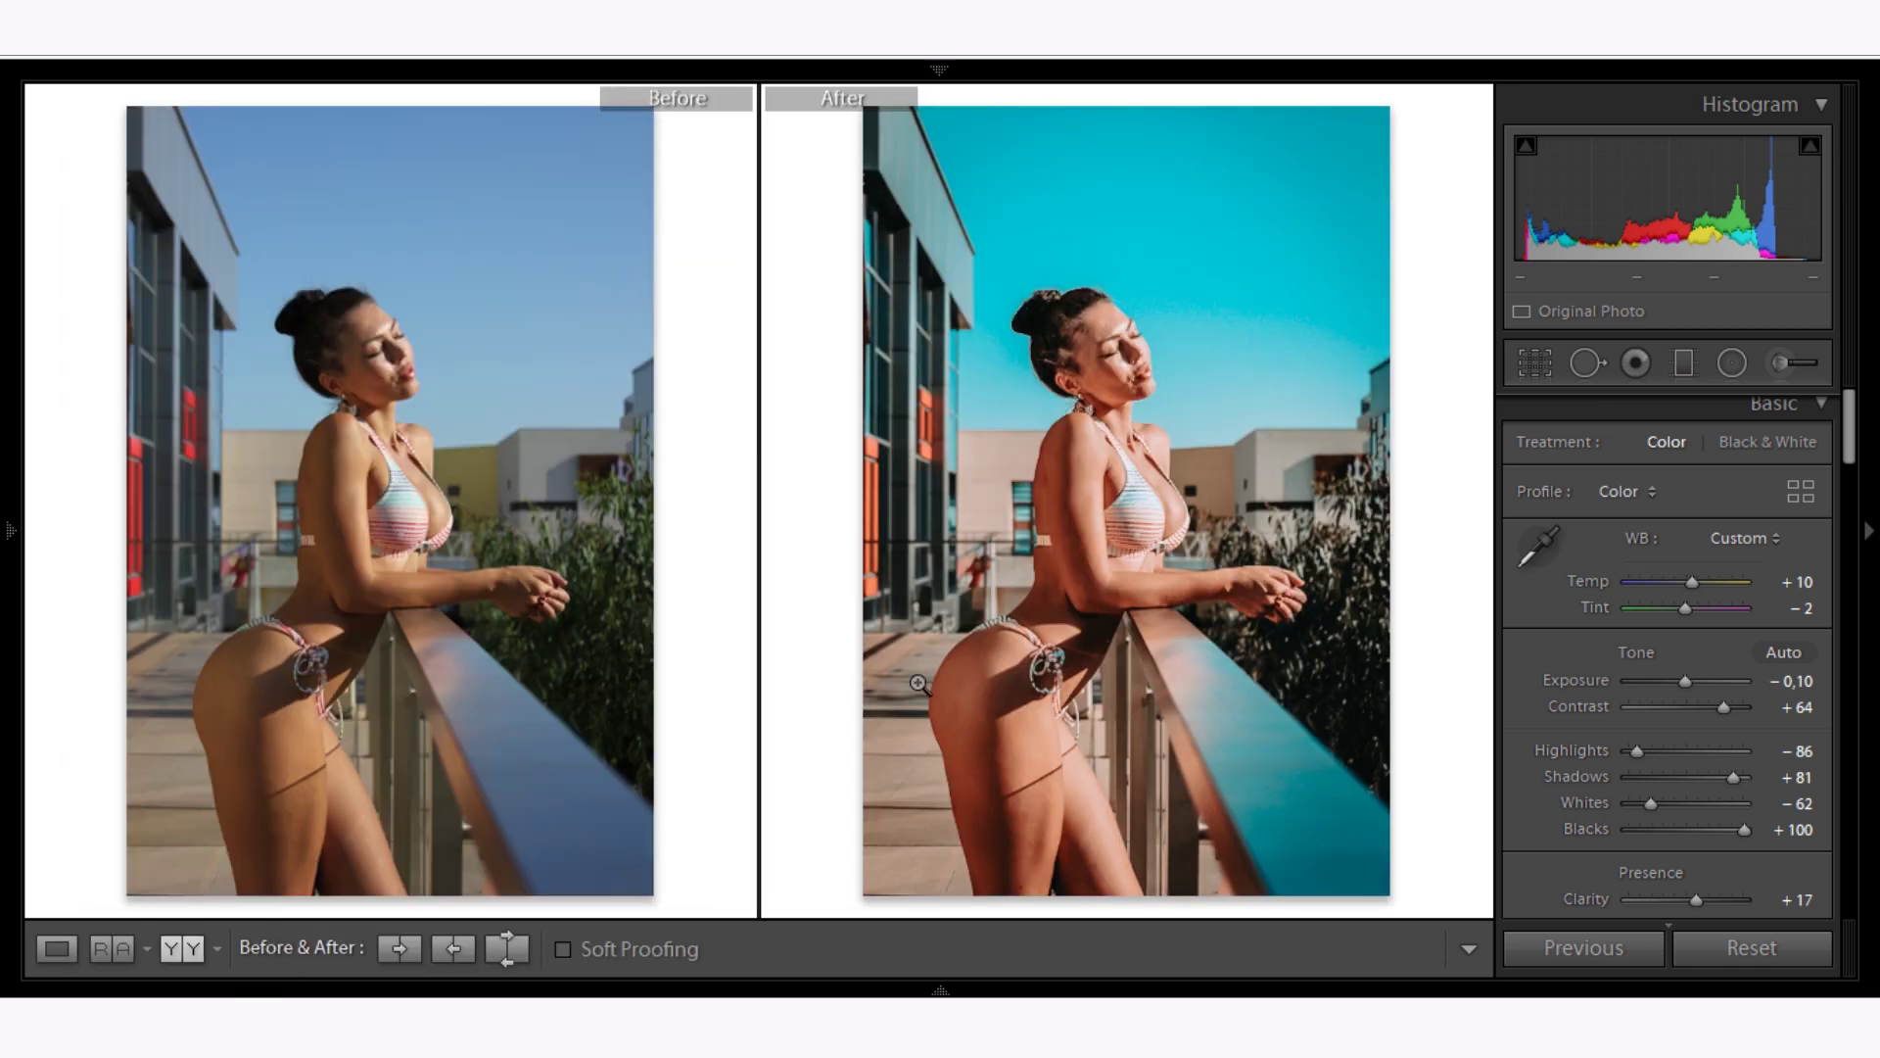
key(shift+r)
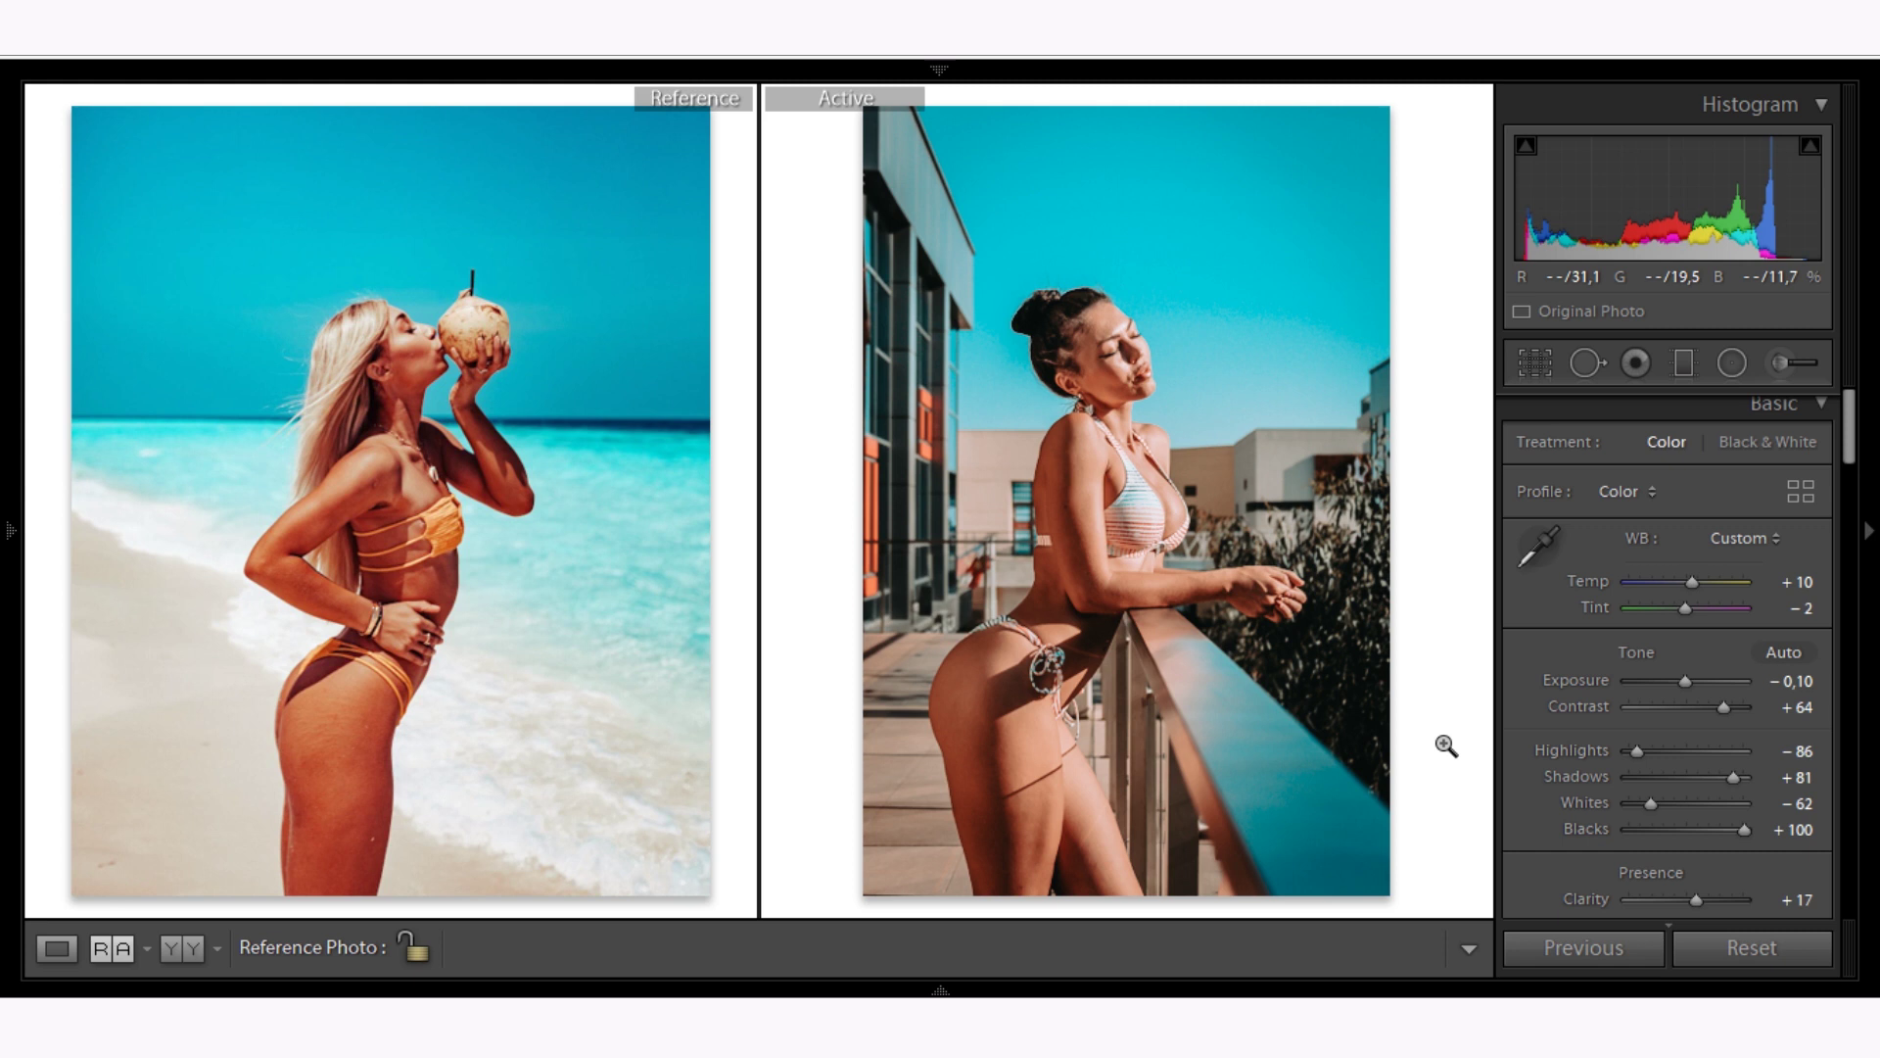
key(shift+r)
Send the photo to Photoshop and duplicate the Sfondo background layer.
right_click(844, 470)
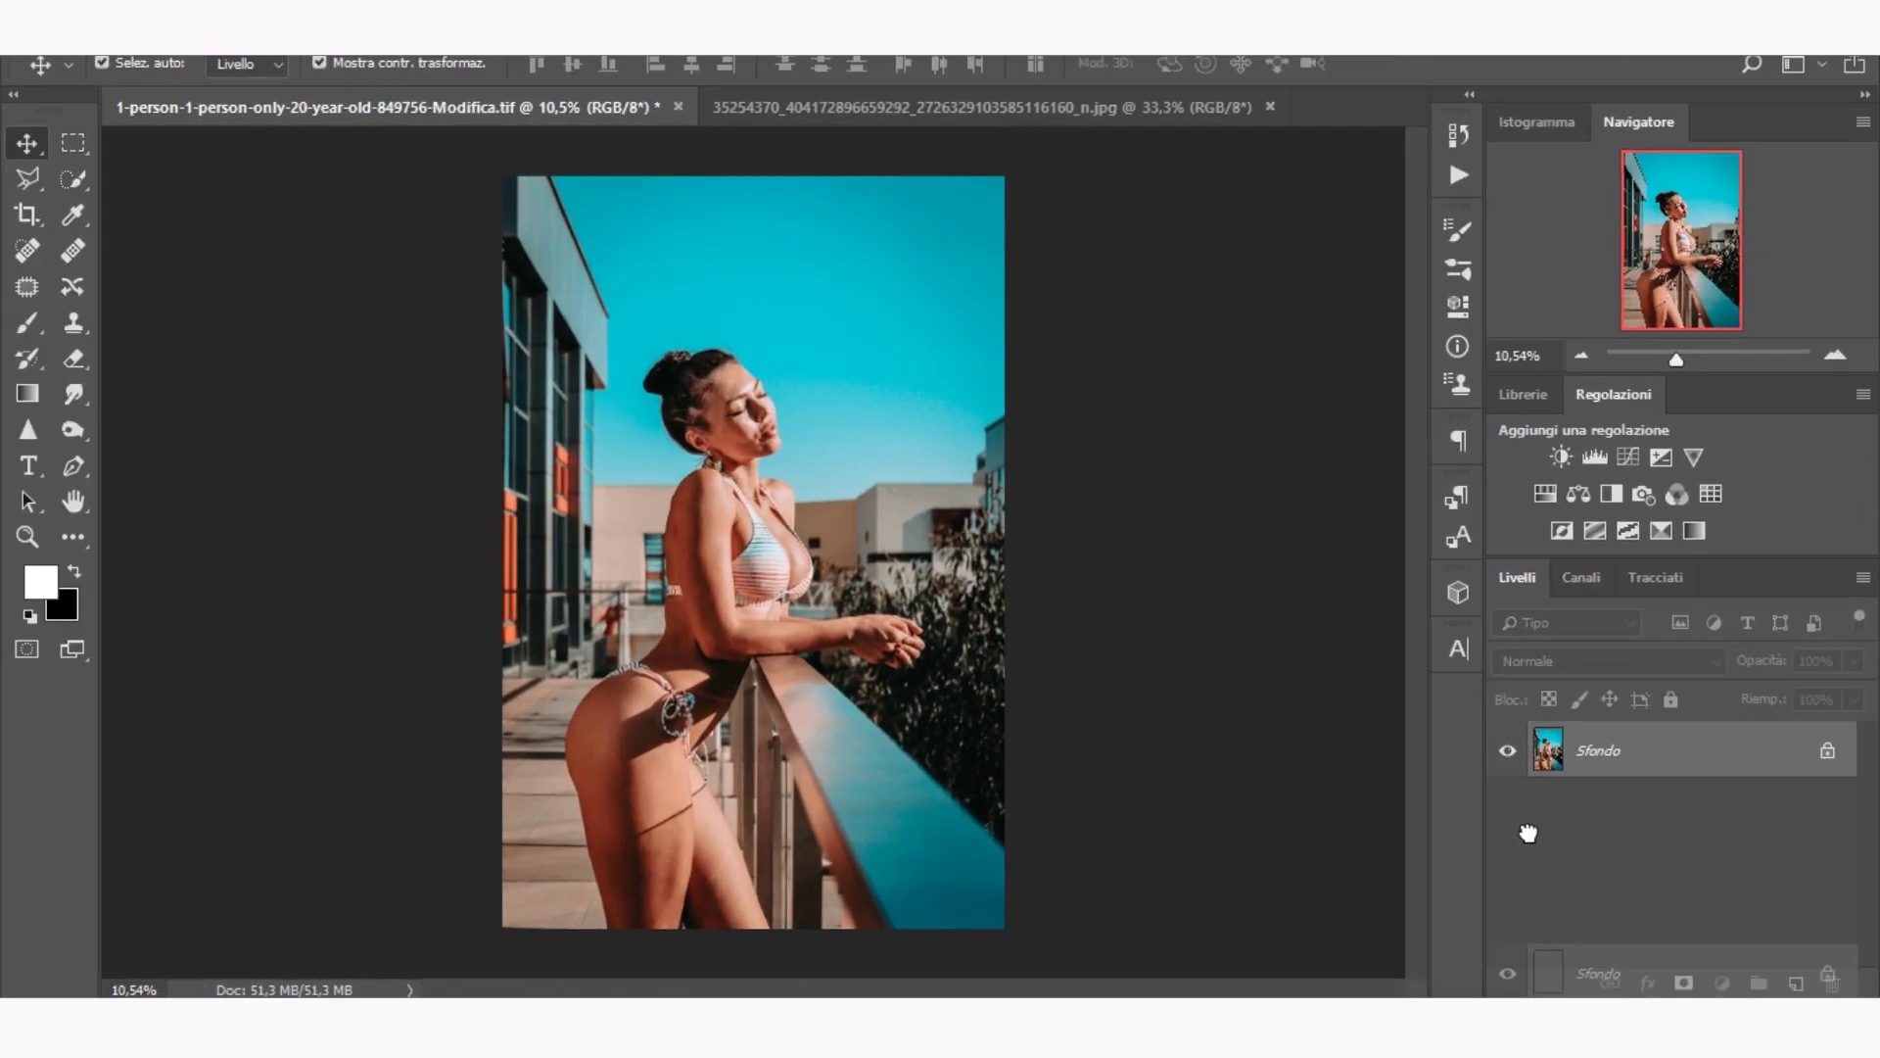
drag(1527, 833, 1796, 982)
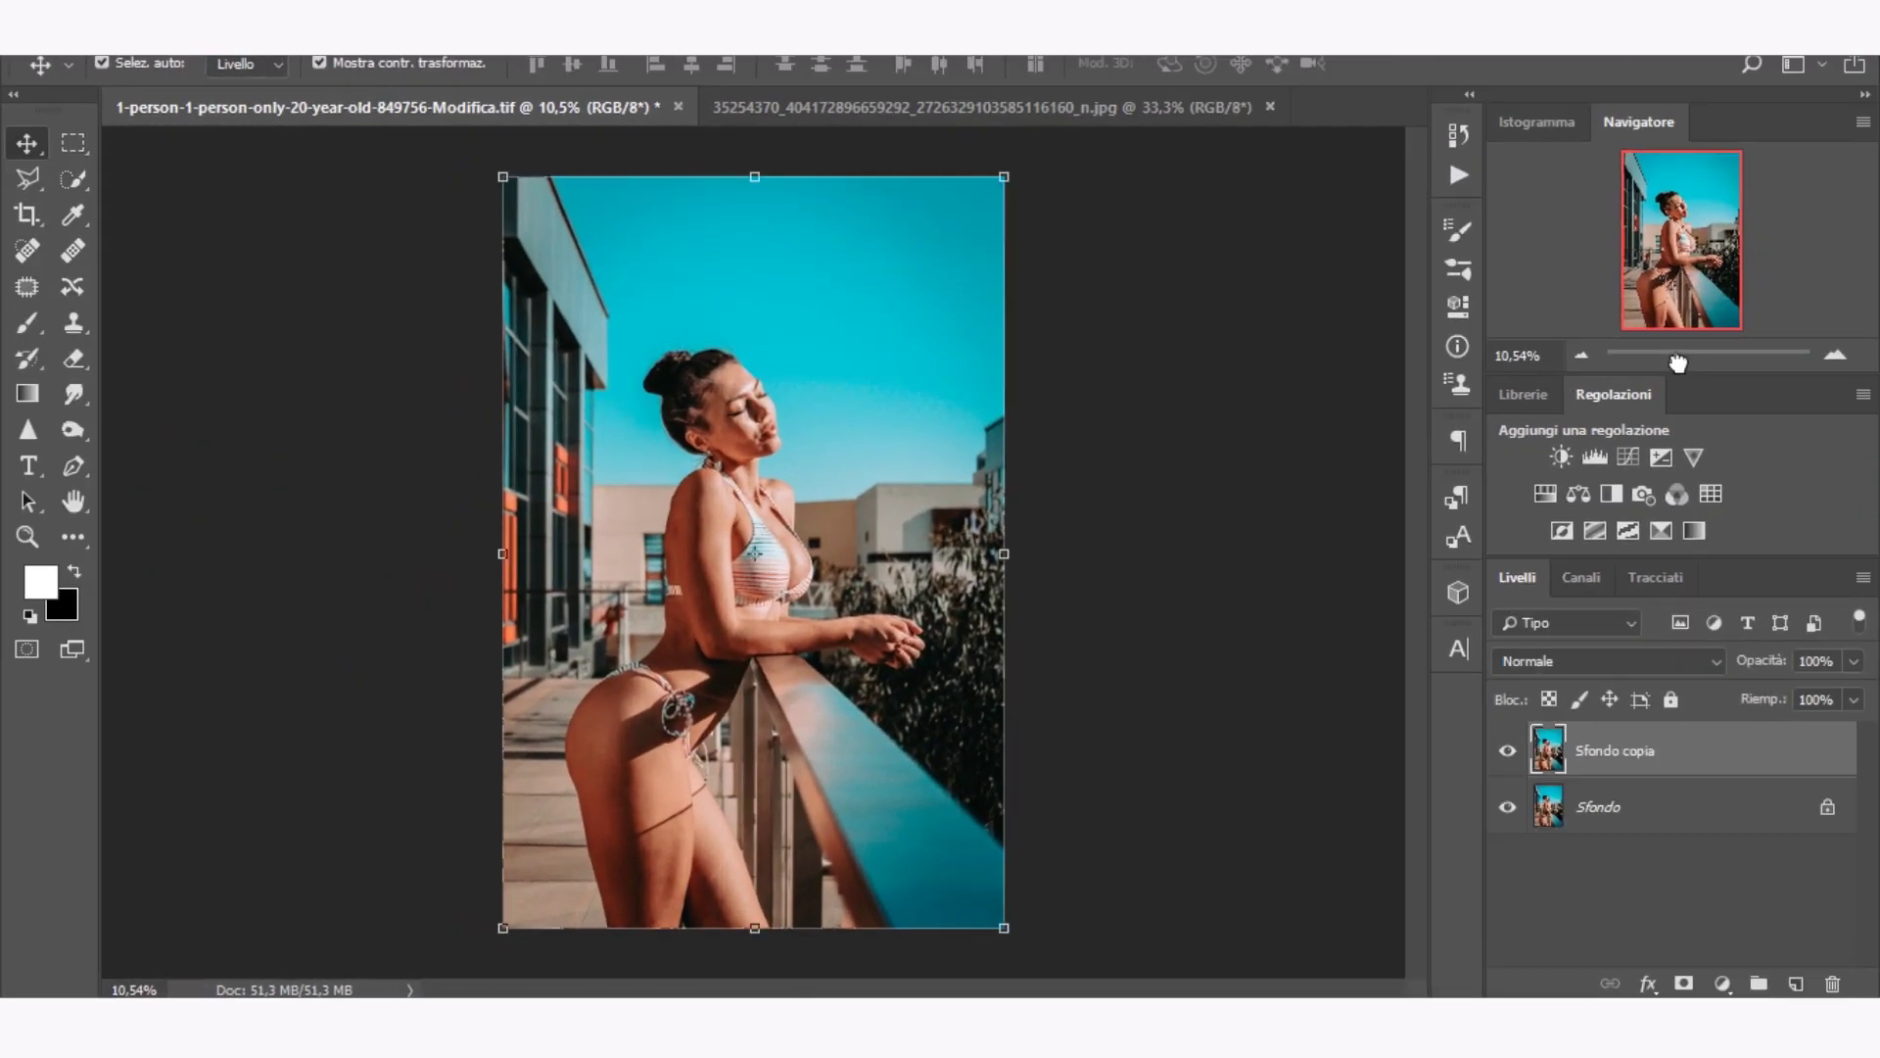
drag(1678, 363, 1692, 359)
Zoom onto the face and patch three dark forehead blemishes with clean skin.
click(1677, 182)
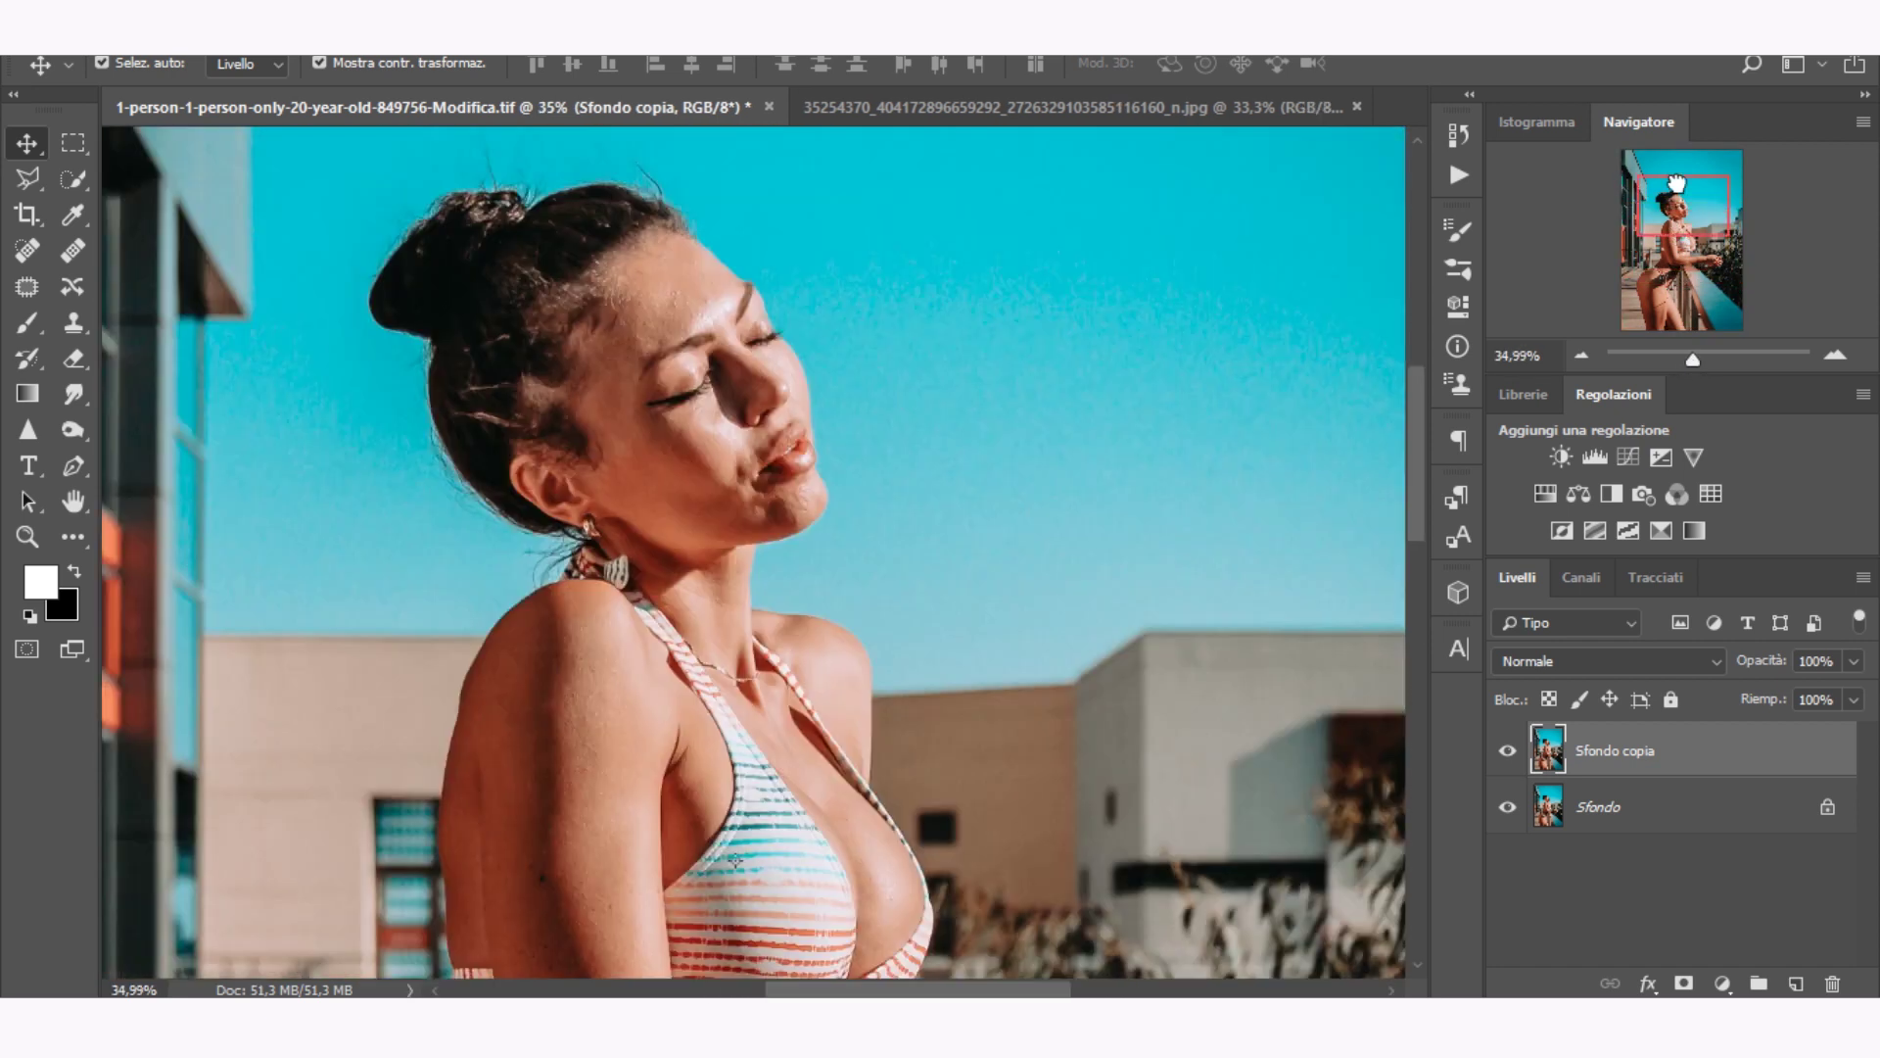
drag(1677, 182, 1680, 178)
drag(1692, 359, 1705, 366)
click(19, 288)
drag(590, 321, 663, 285)
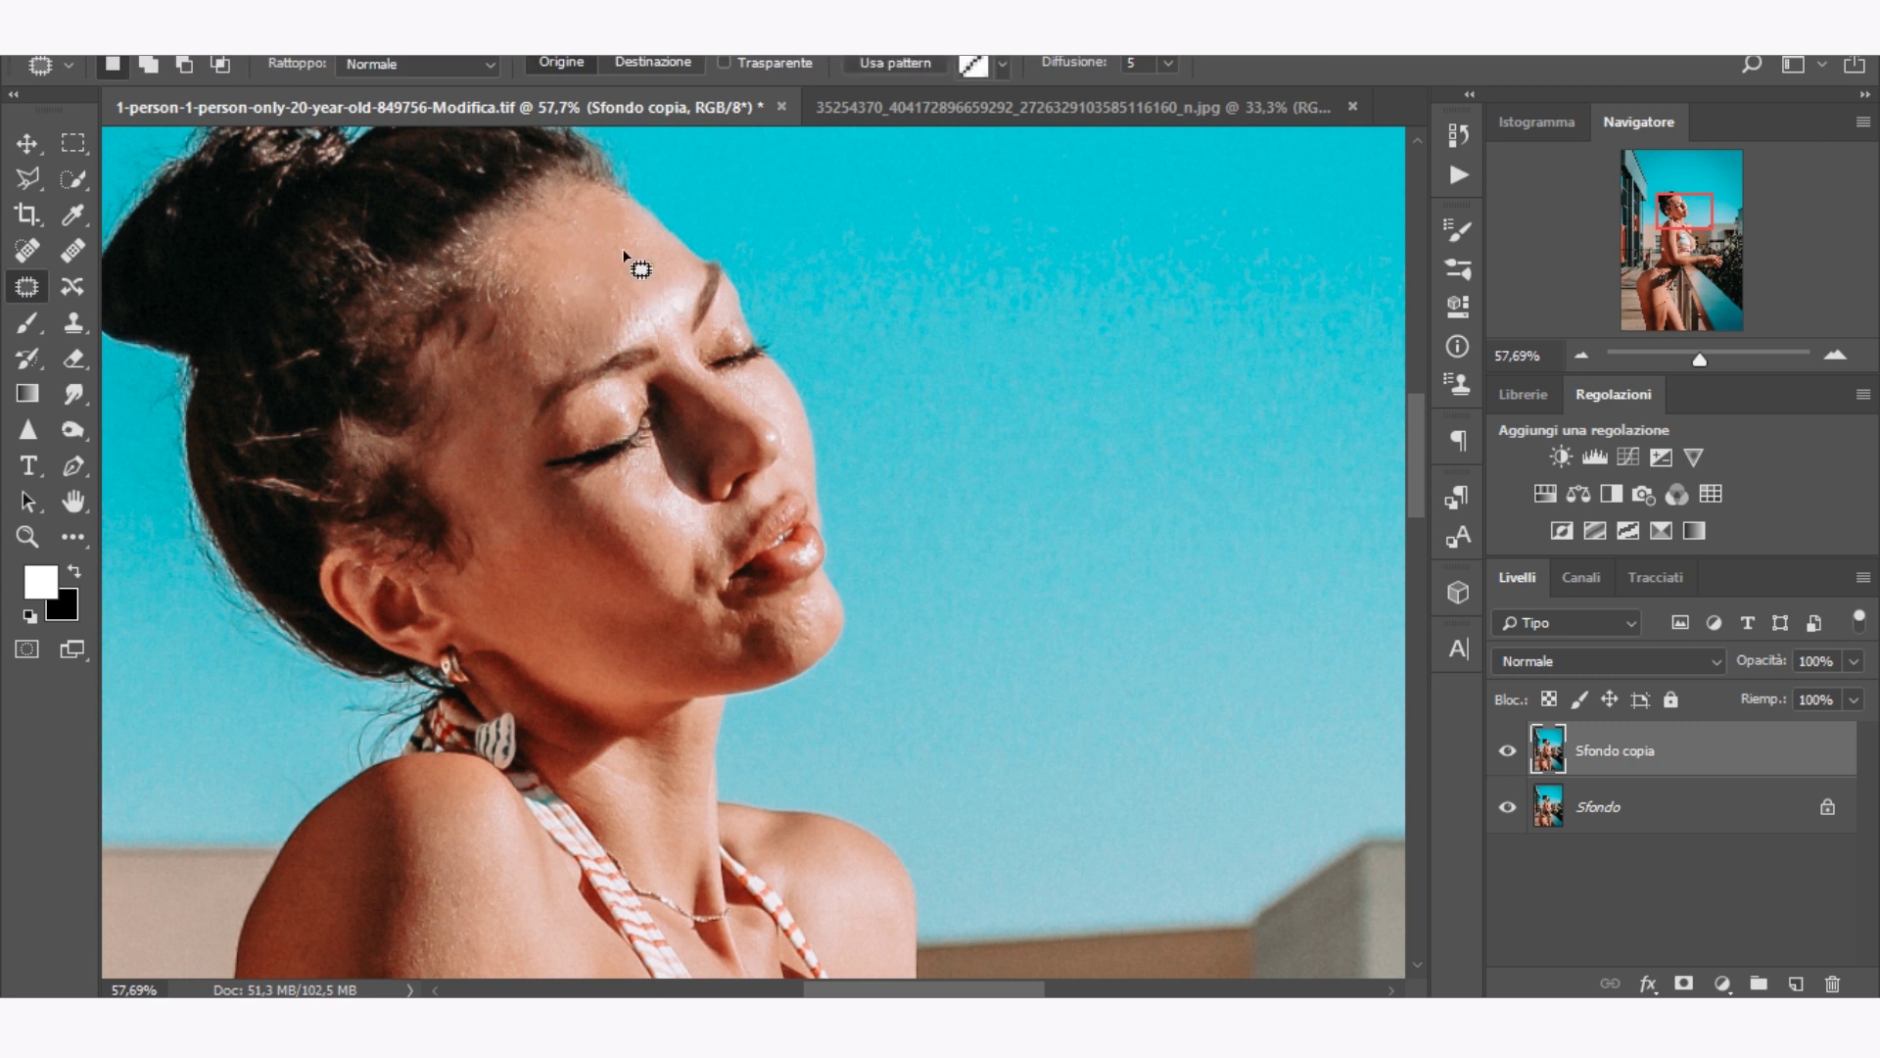
mouse_move(661, 254)
mouse_down()
mouse_move(617, 326)
mouse_move(543, 289)
mouse_up()
mouse_move(560, 323)
mouse_down()
mouse_move(561, 341)
mouse_move(584, 330)
mouse_move(576, 349)
mouse_move(537, 333)
mouse_move(546, 380)
mouse_move(521, 345)
mouse_up()
Deselect, add a new empty layer and set a 44 px Clone Stamp brush.
key(ctrl+d)
key(ctrl+shift+alt+n)
key(s)
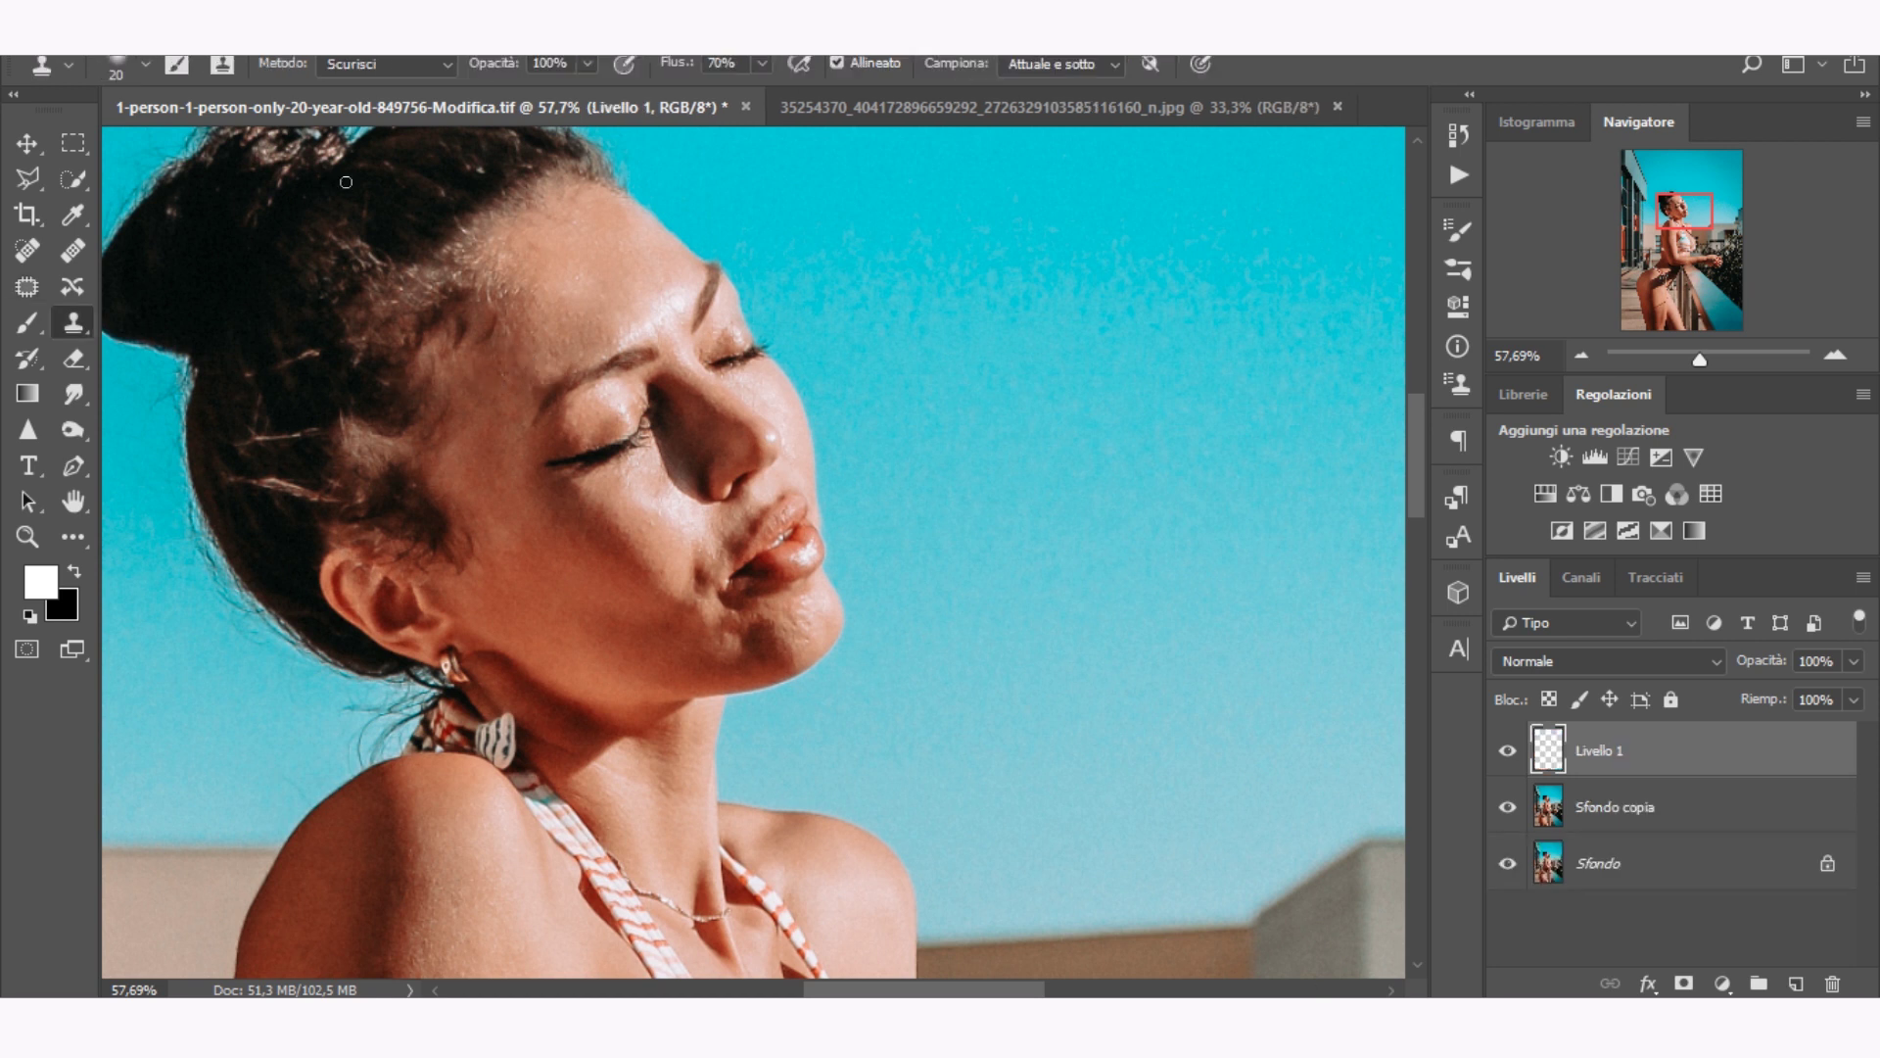
click(145, 65)
drag(166, 120, 505, 82)
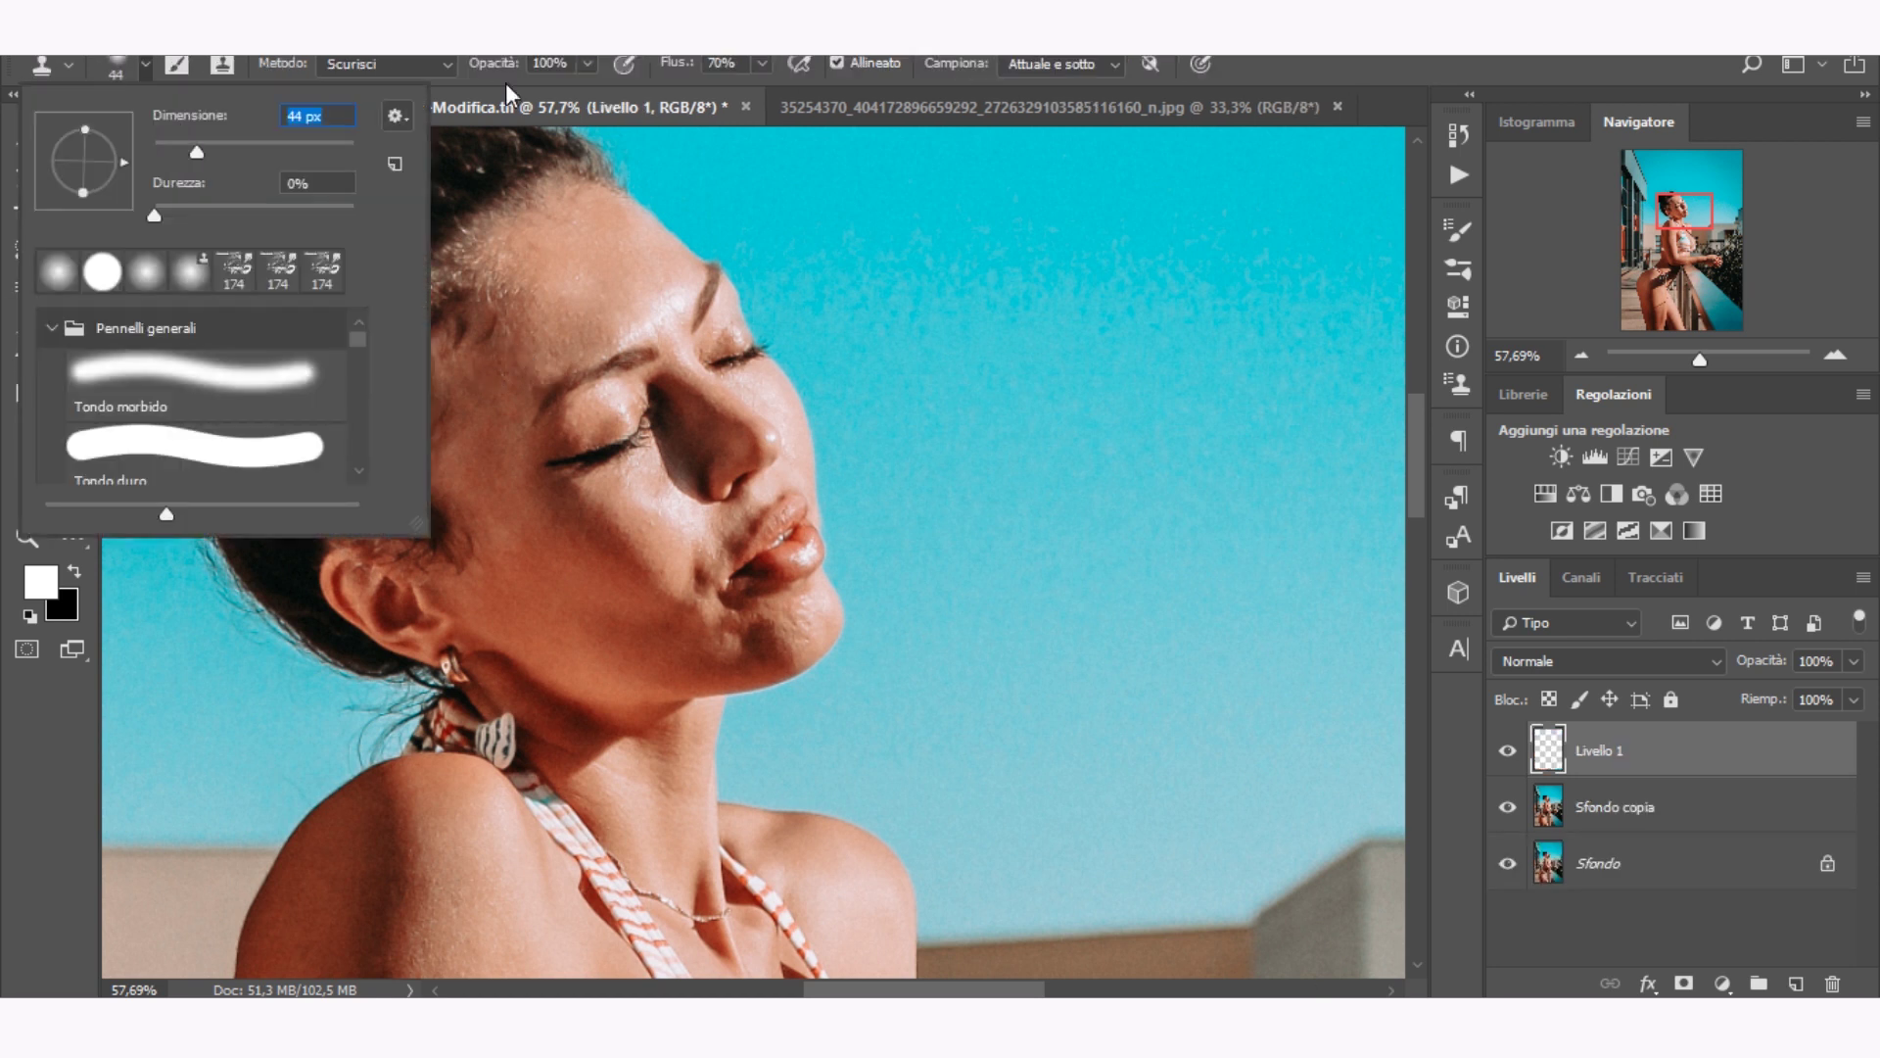
key(Return)
Clone over the stray hairs beside the forehead to tidy the hairline.
mouse_move(311, 468)
mouse_down()
mouse_move(339, 443)
mouse_move(335, 405)
mouse_up()
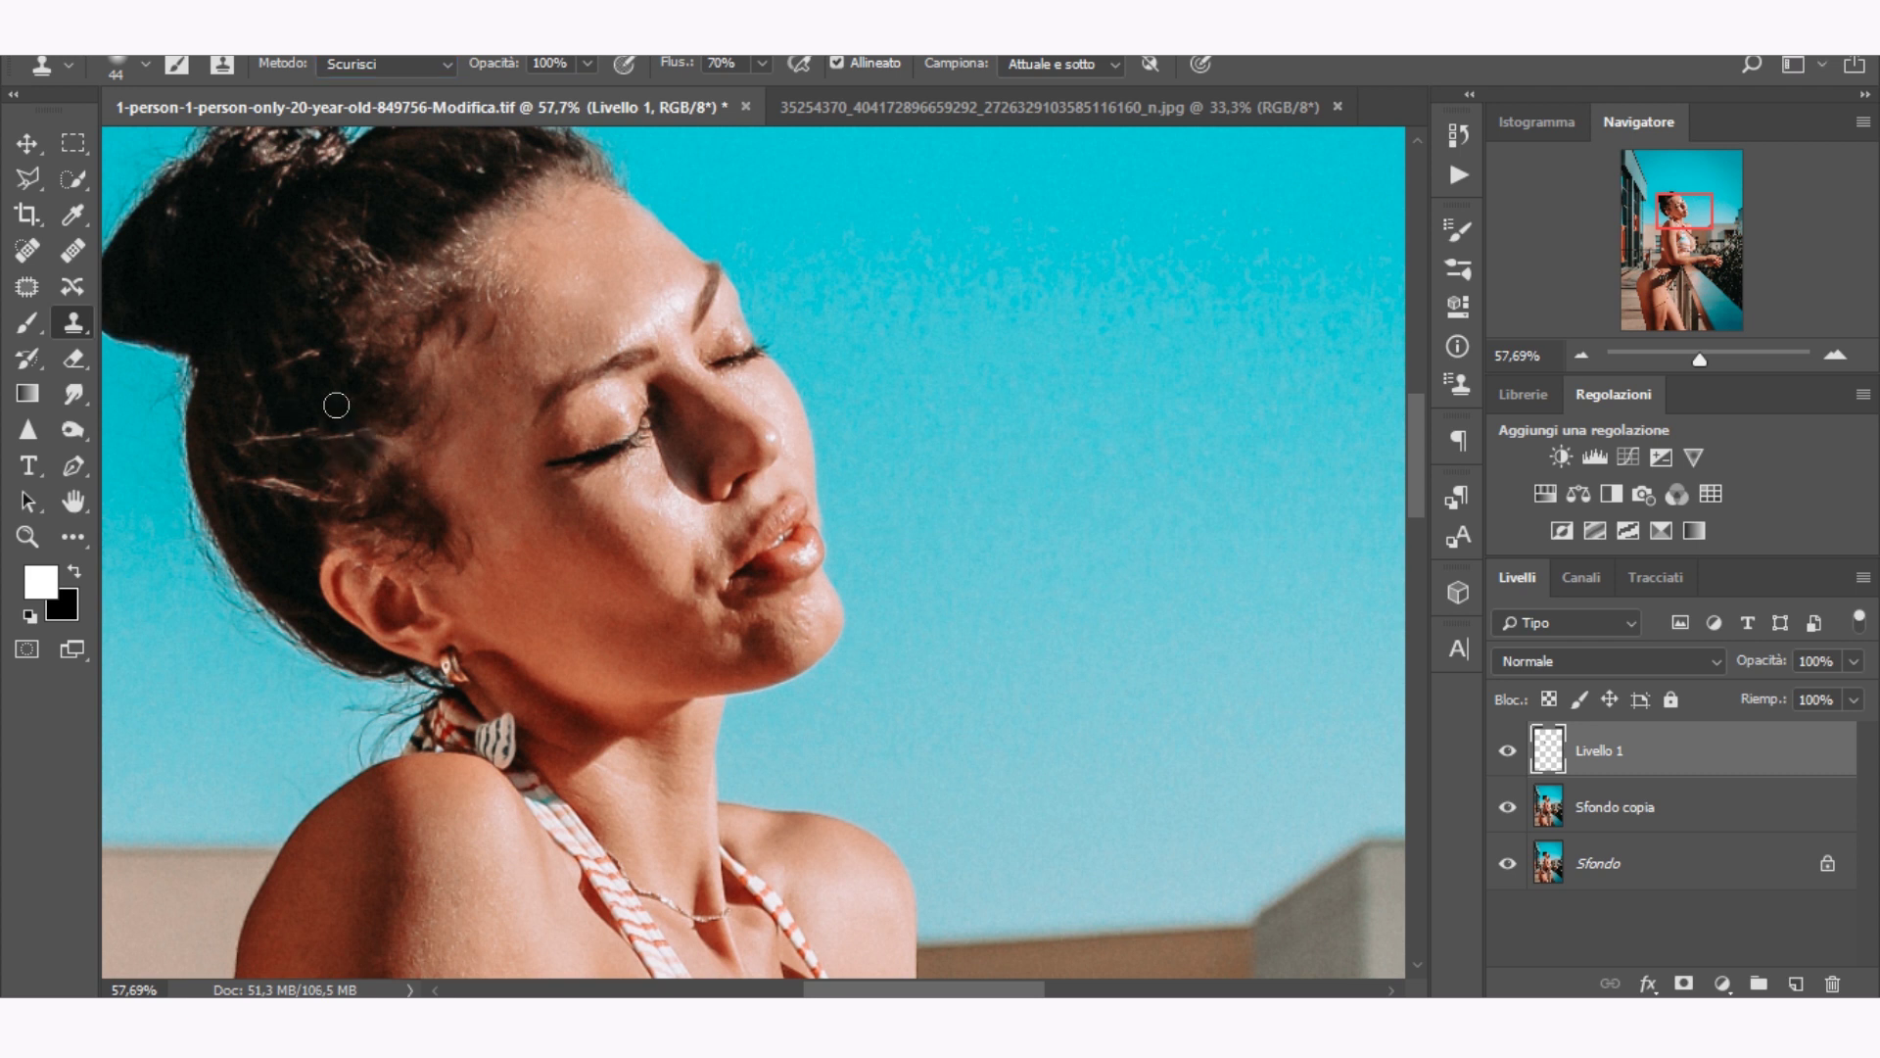
alt+click(331, 470)
drag(342, 440, 390, 474)
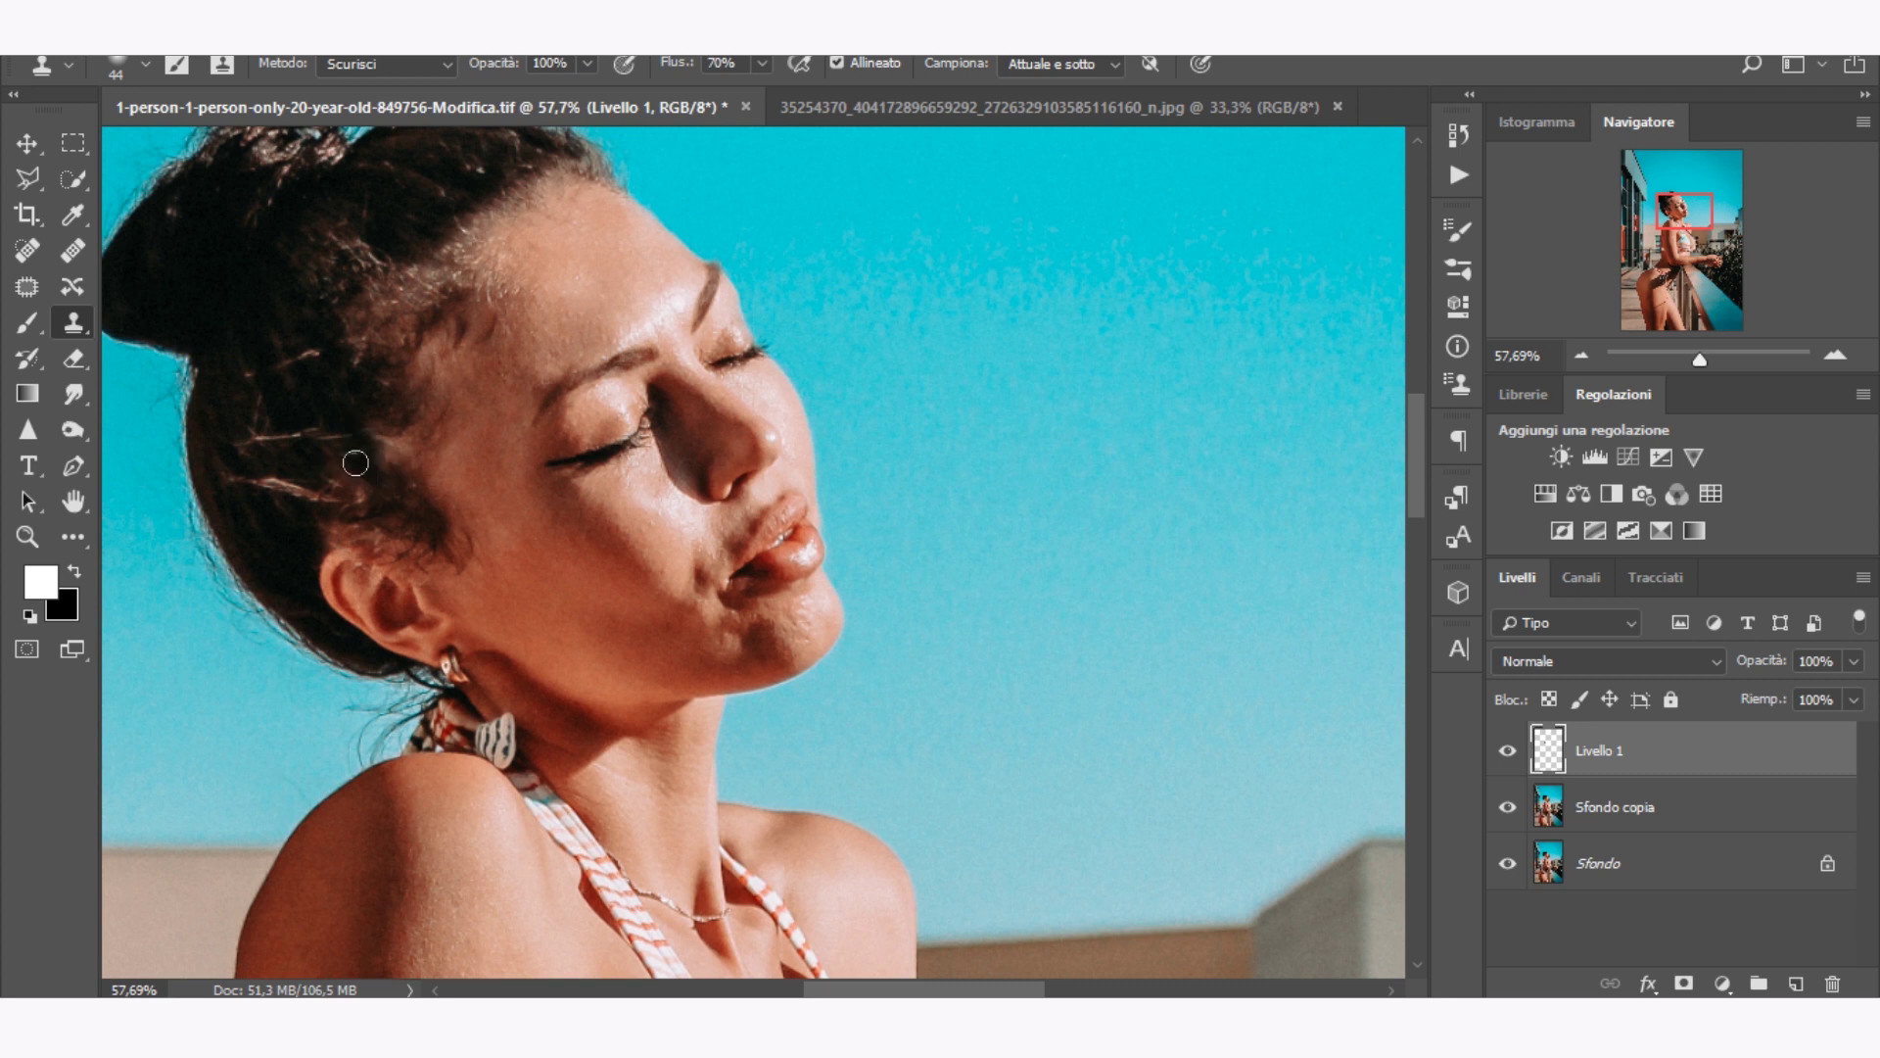
key(ctrl+z)
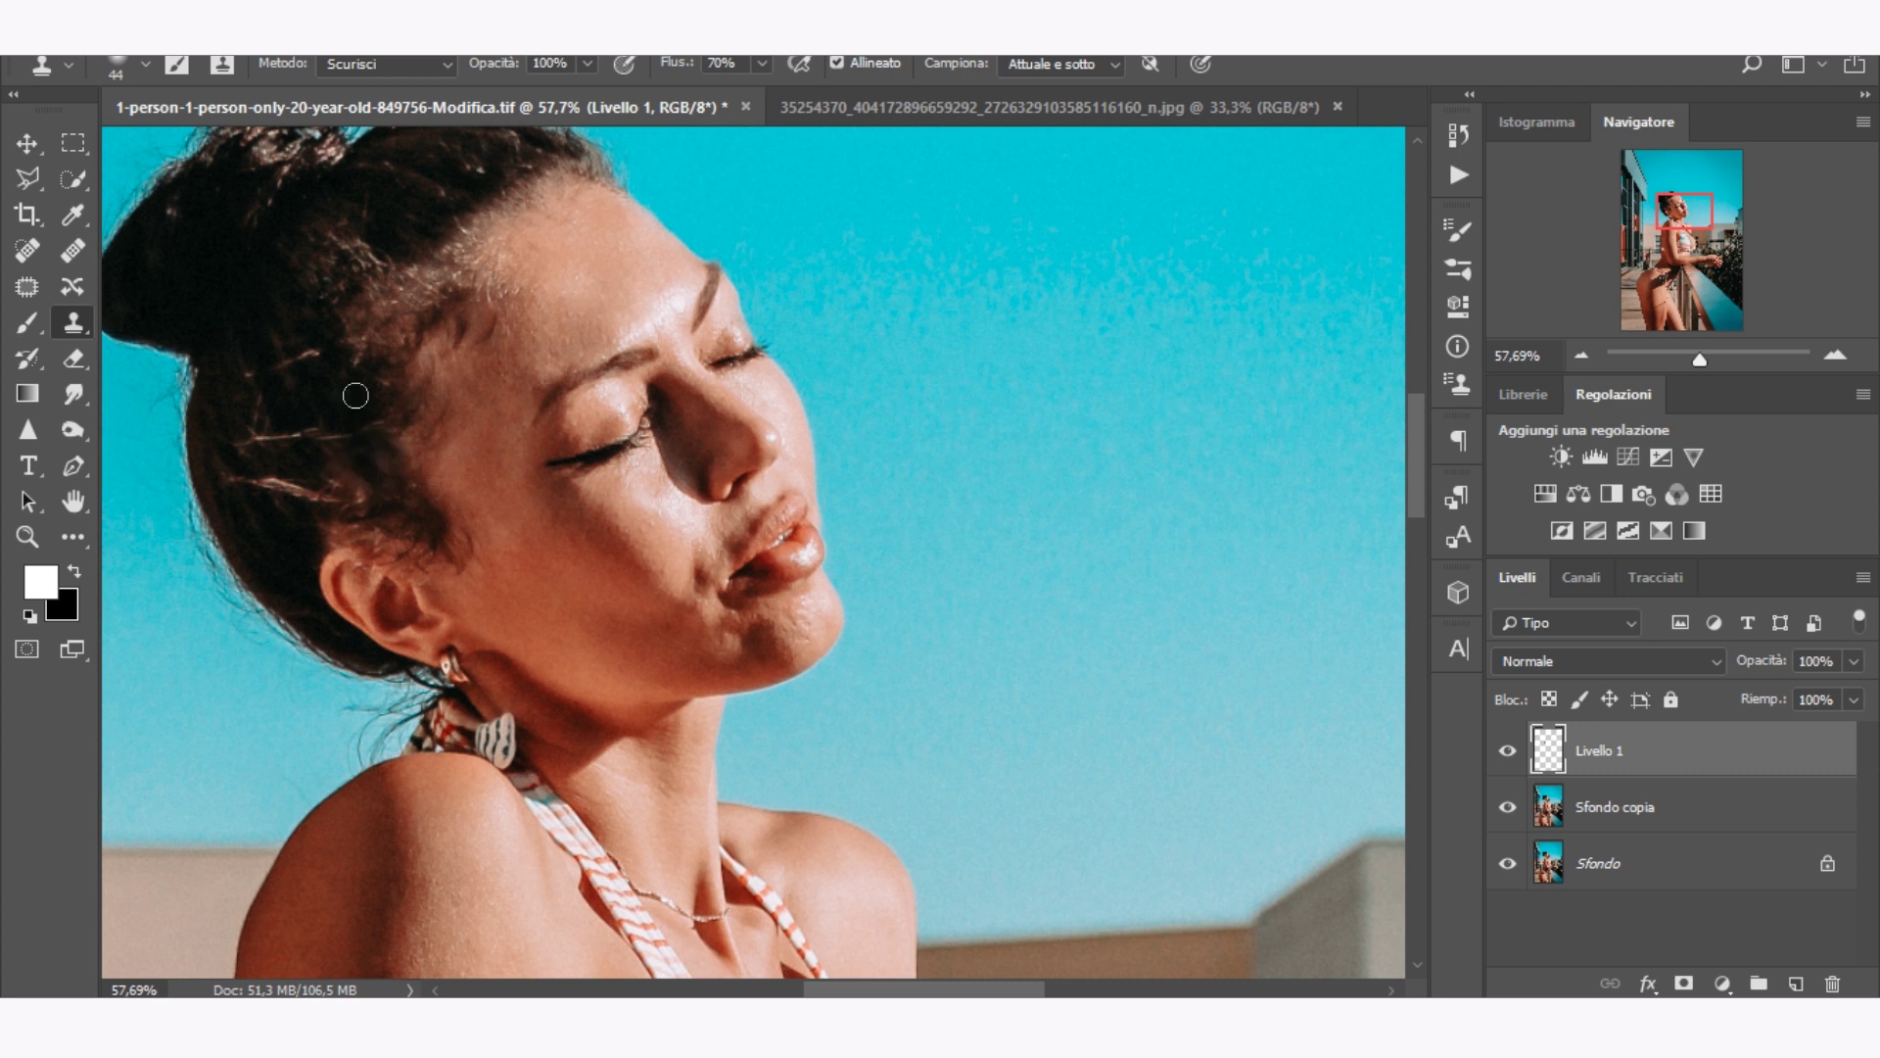
drag(419, 249, 397, 285)
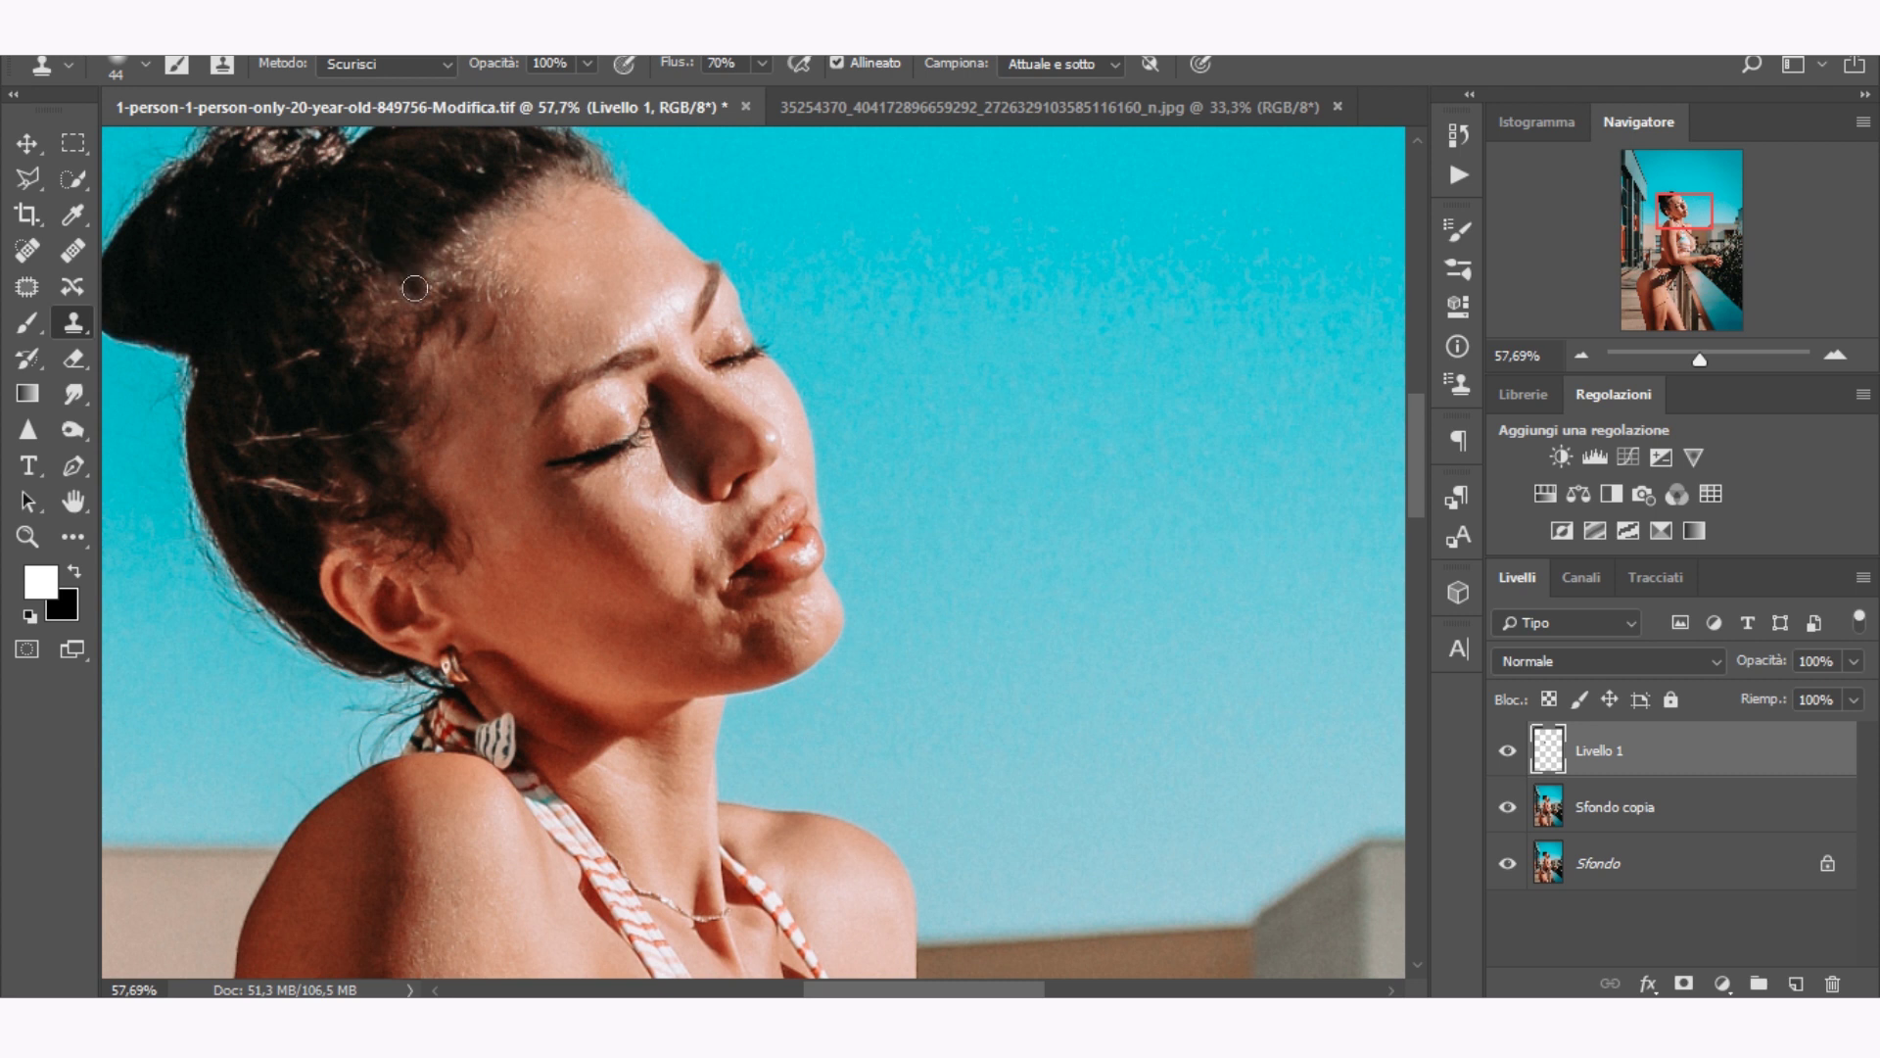
mouse_move(396, 302)
mouse_down()
mouse_move(317, 309)
mouse_move(342, 313)
mouse_up()
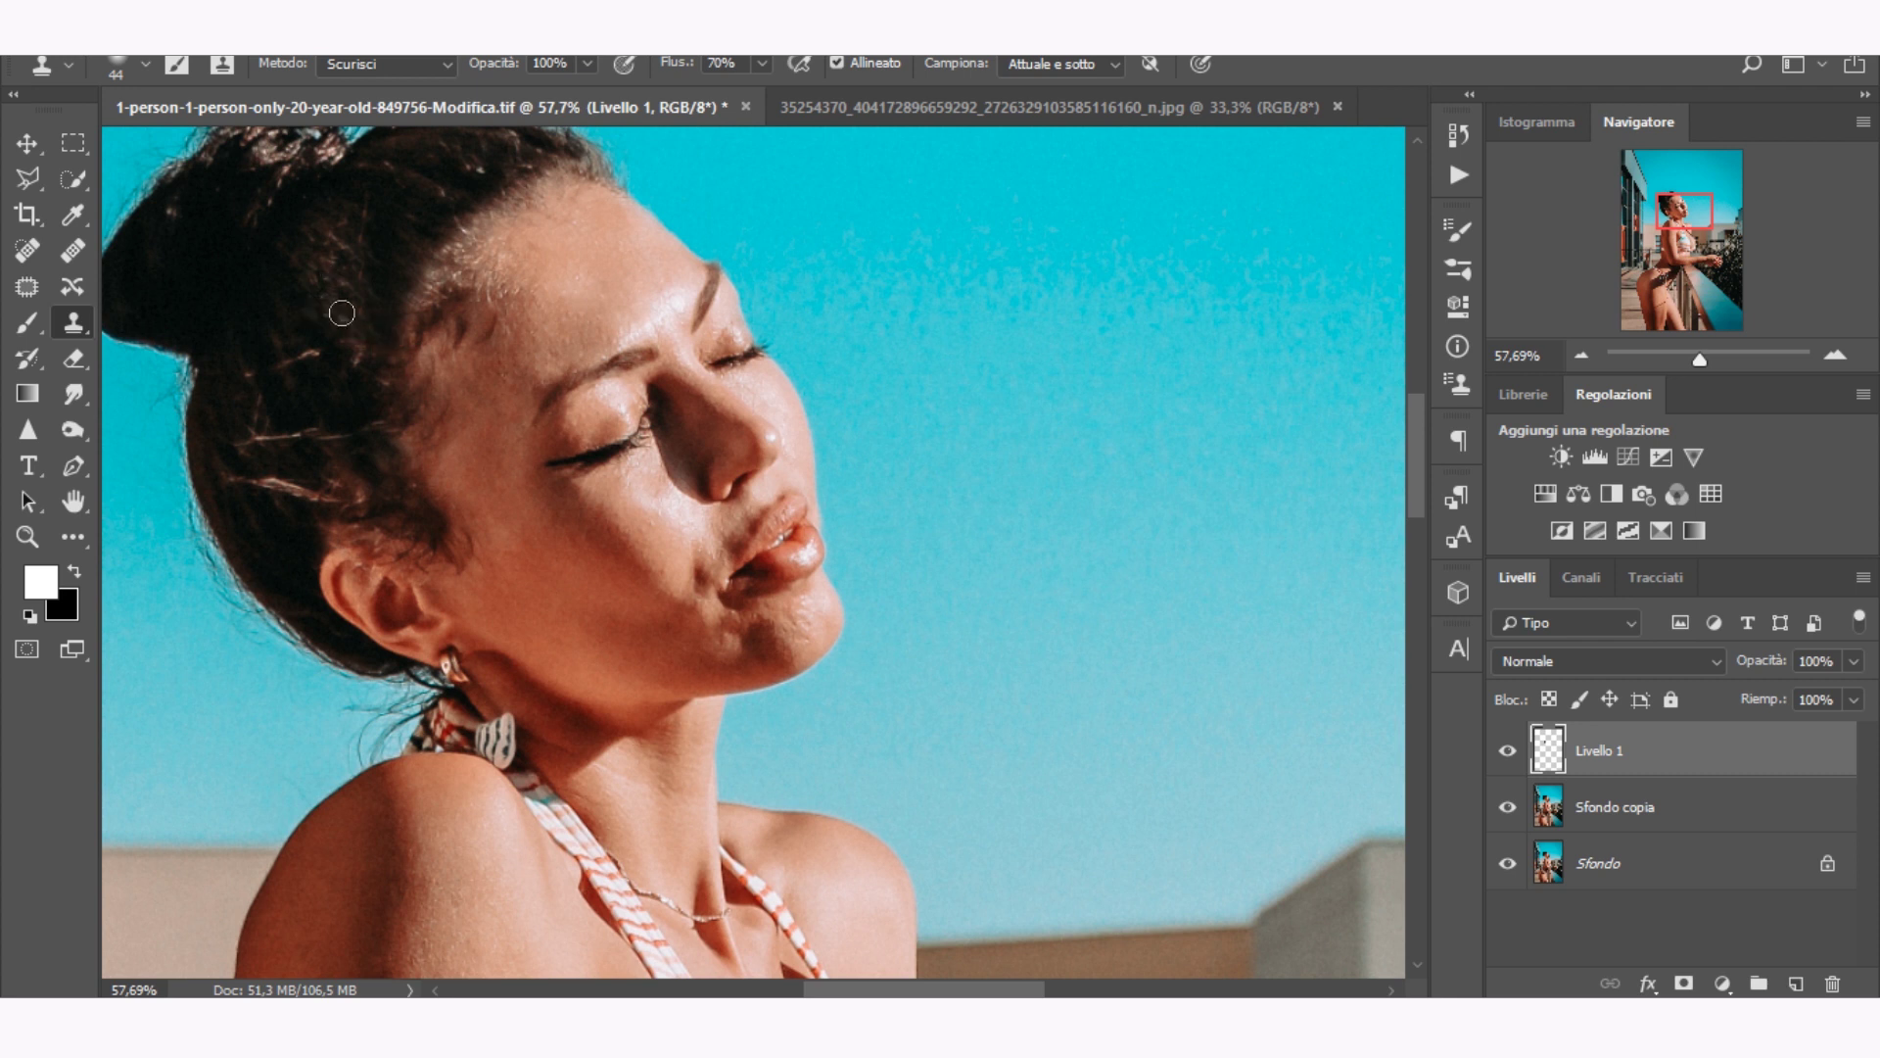
Add a new empty layer and set up a black brush at 3% flow, with Livello 1 active.
key(ctrl+shift+alt+n)
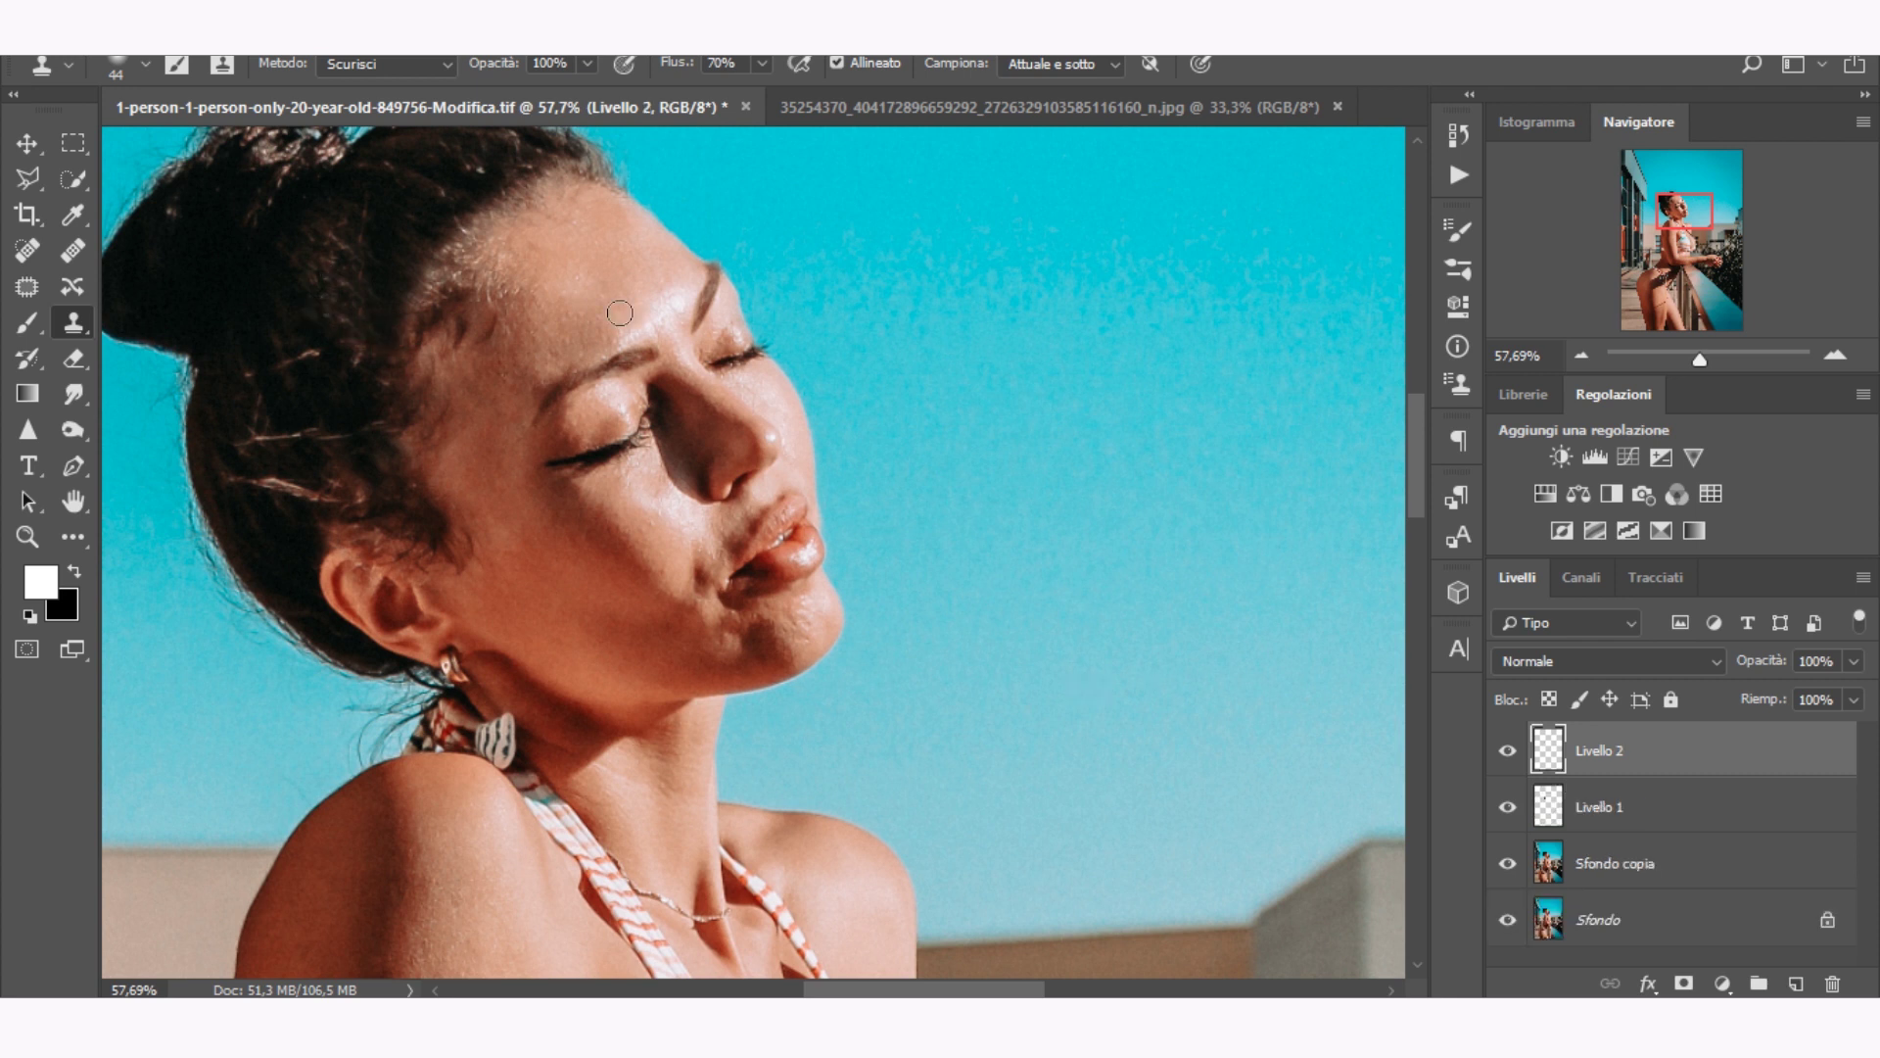
key(b)
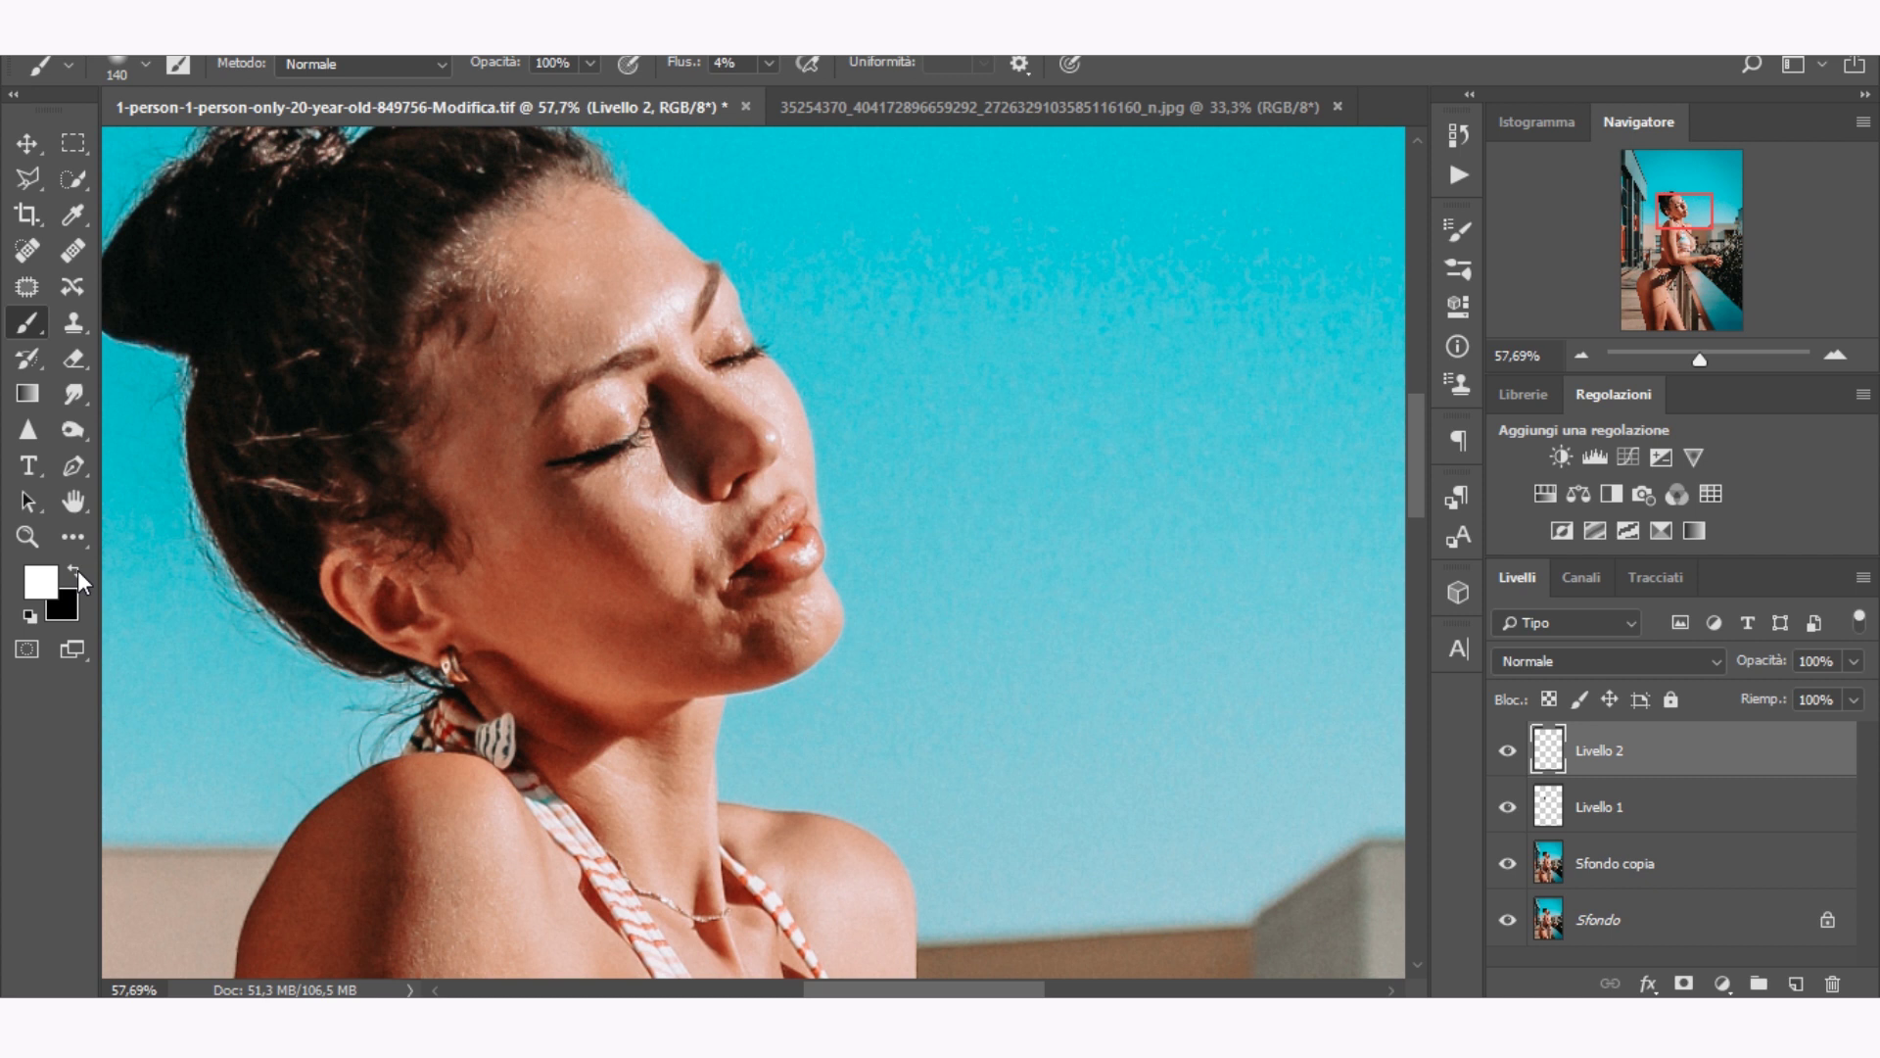
click(75, 571)
click(768, 62)
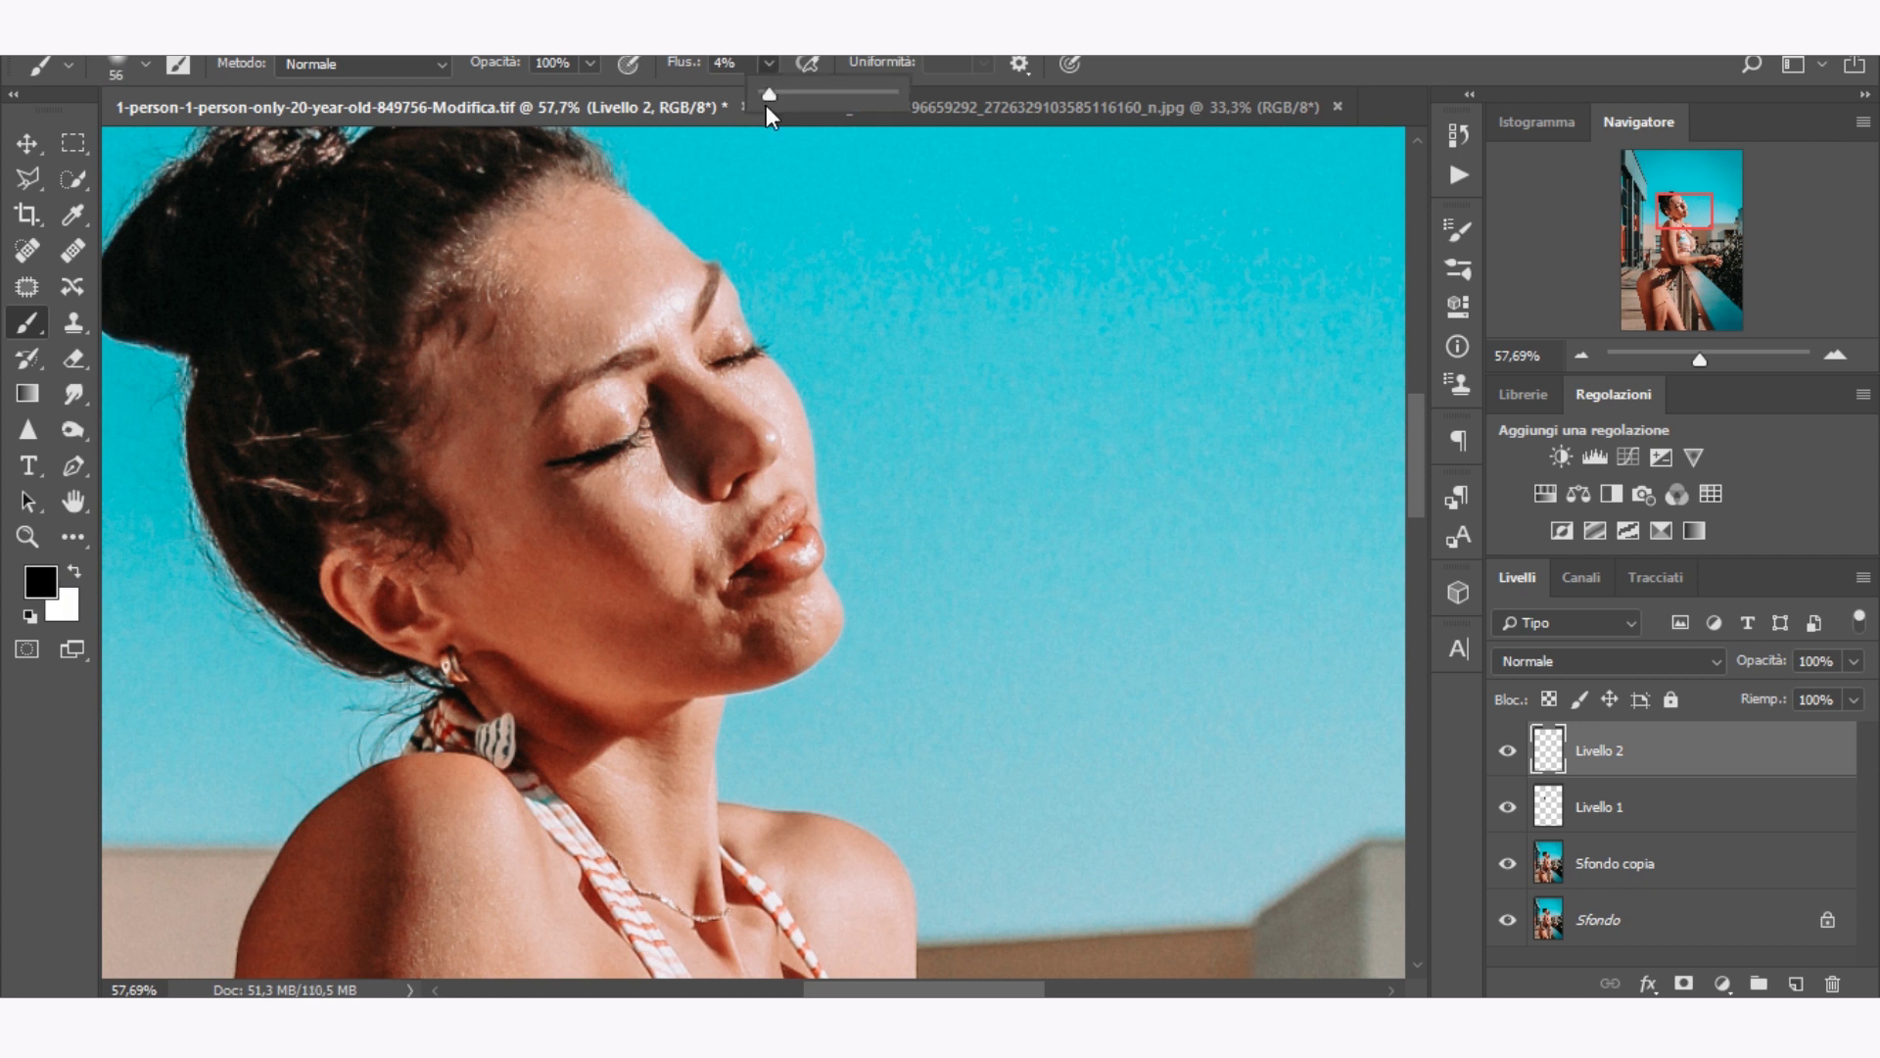
drag(764, 94, 761, 96)
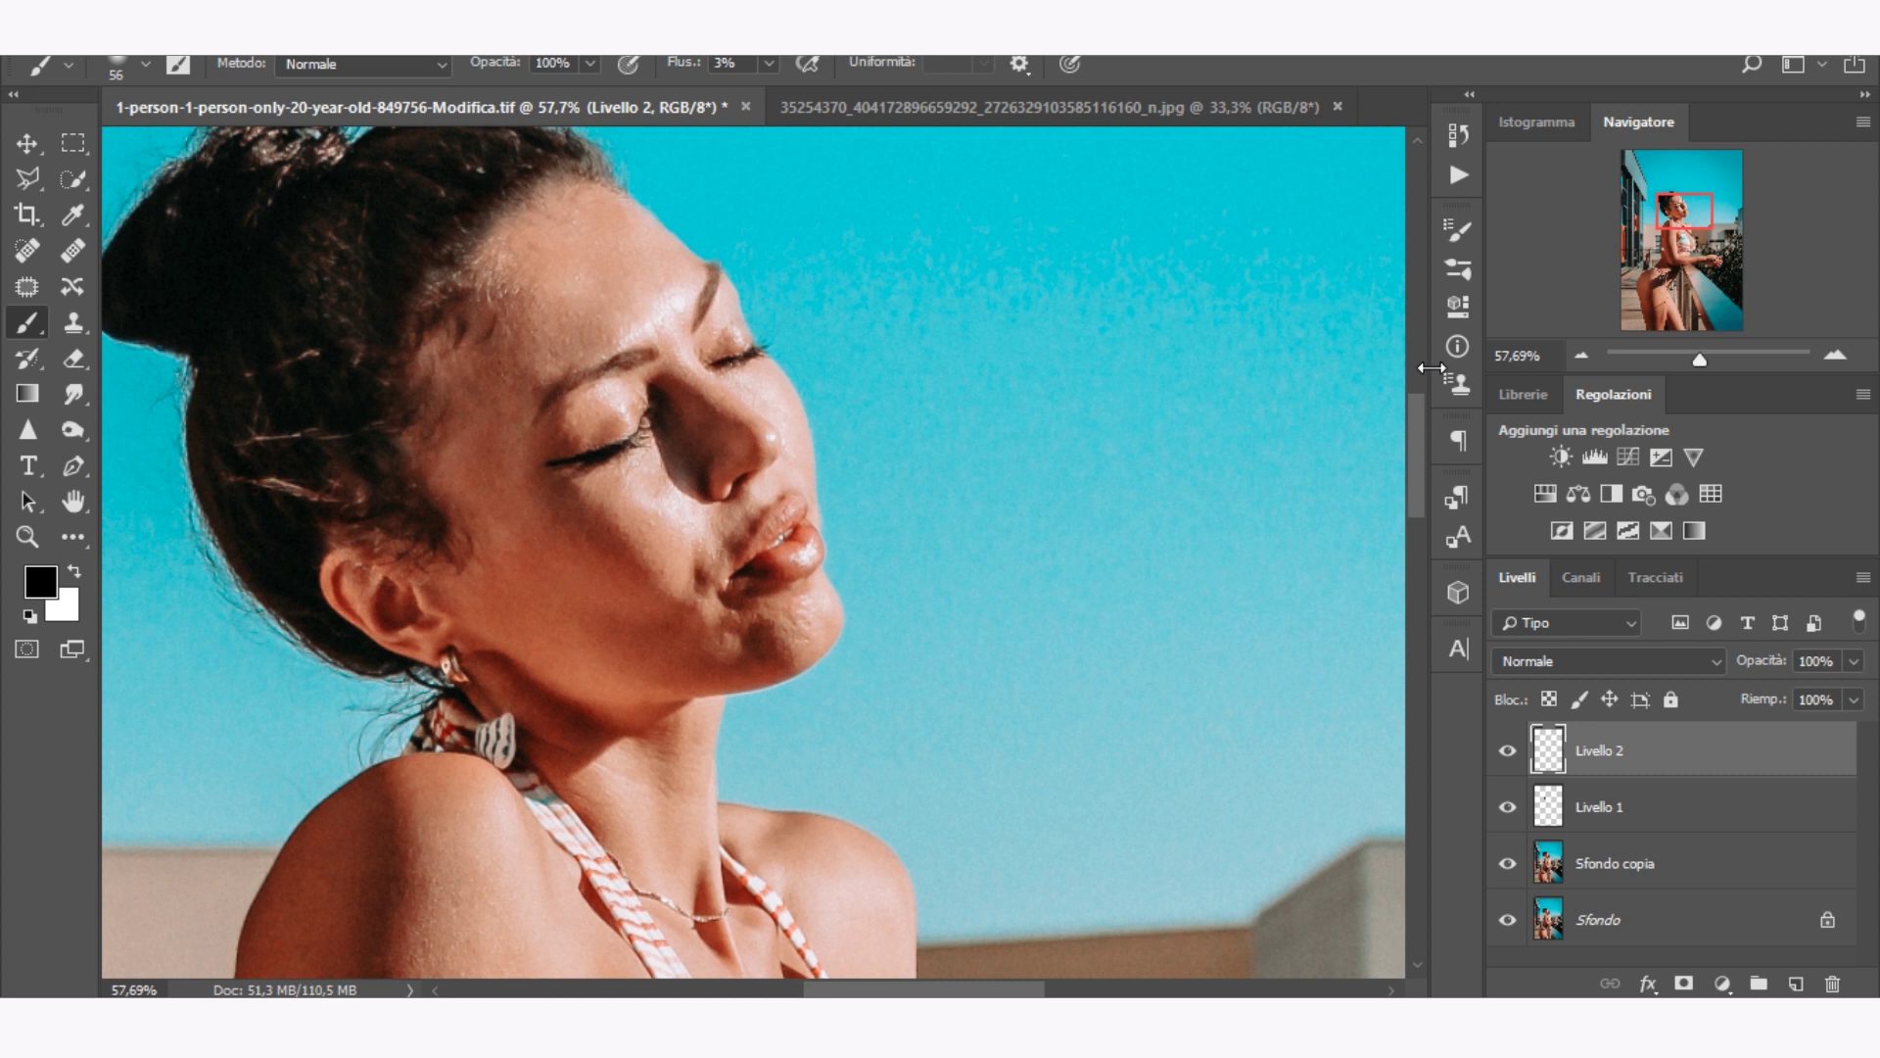
key(alt+bracketleft)
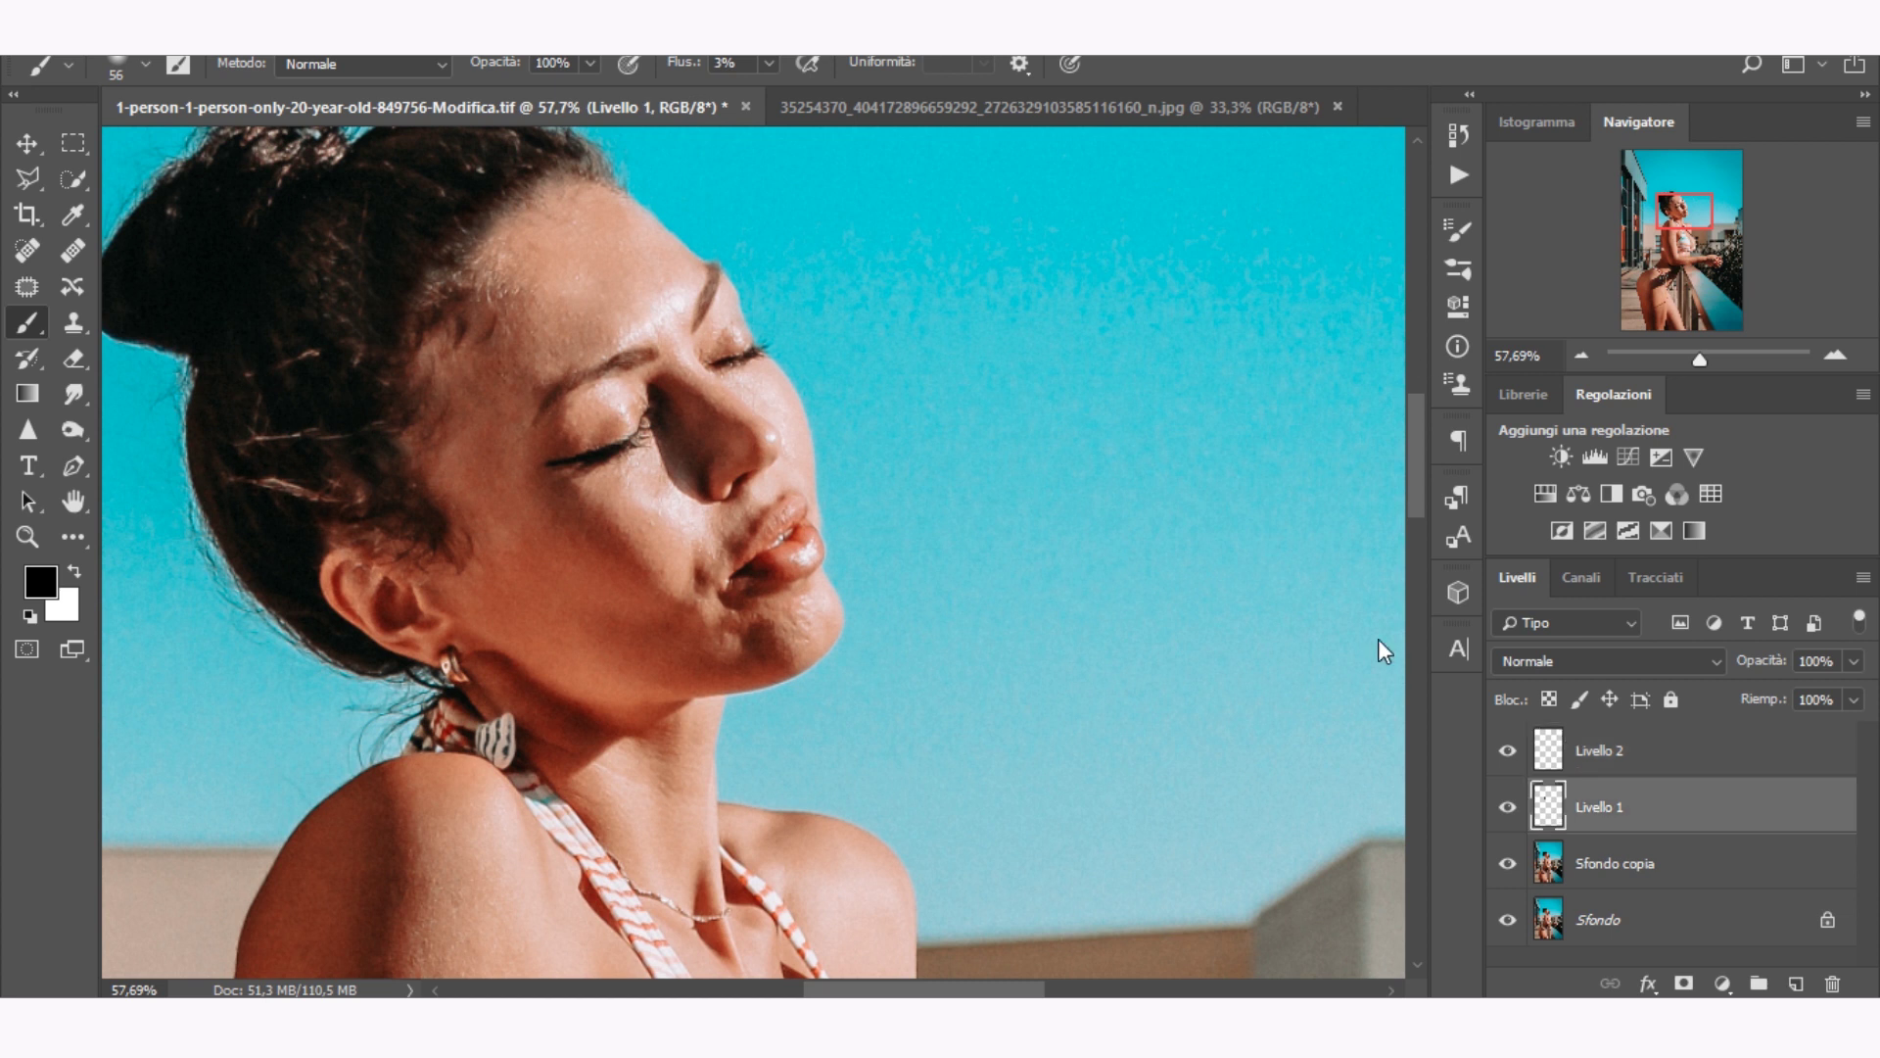
Patch the forehead blemish on Sfondo copia with the Patch tool.
key(j)
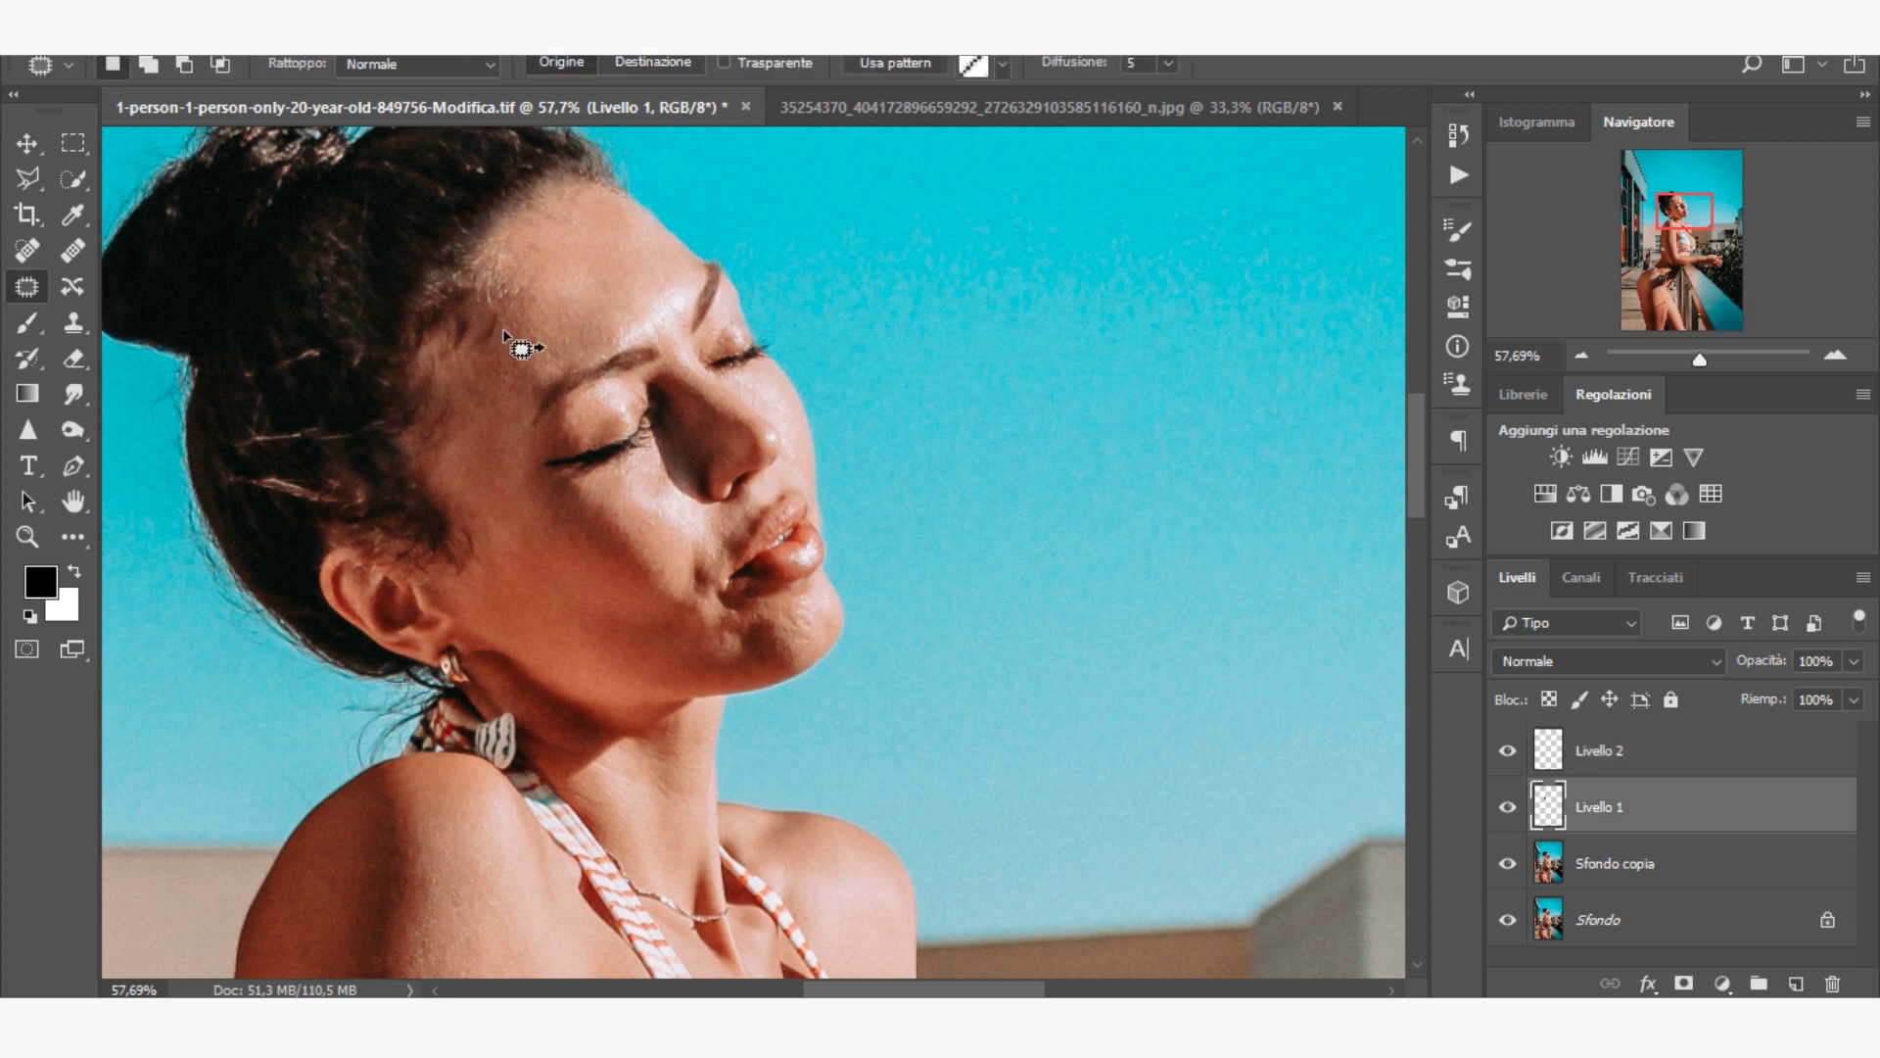
key(alt+bracketleft)
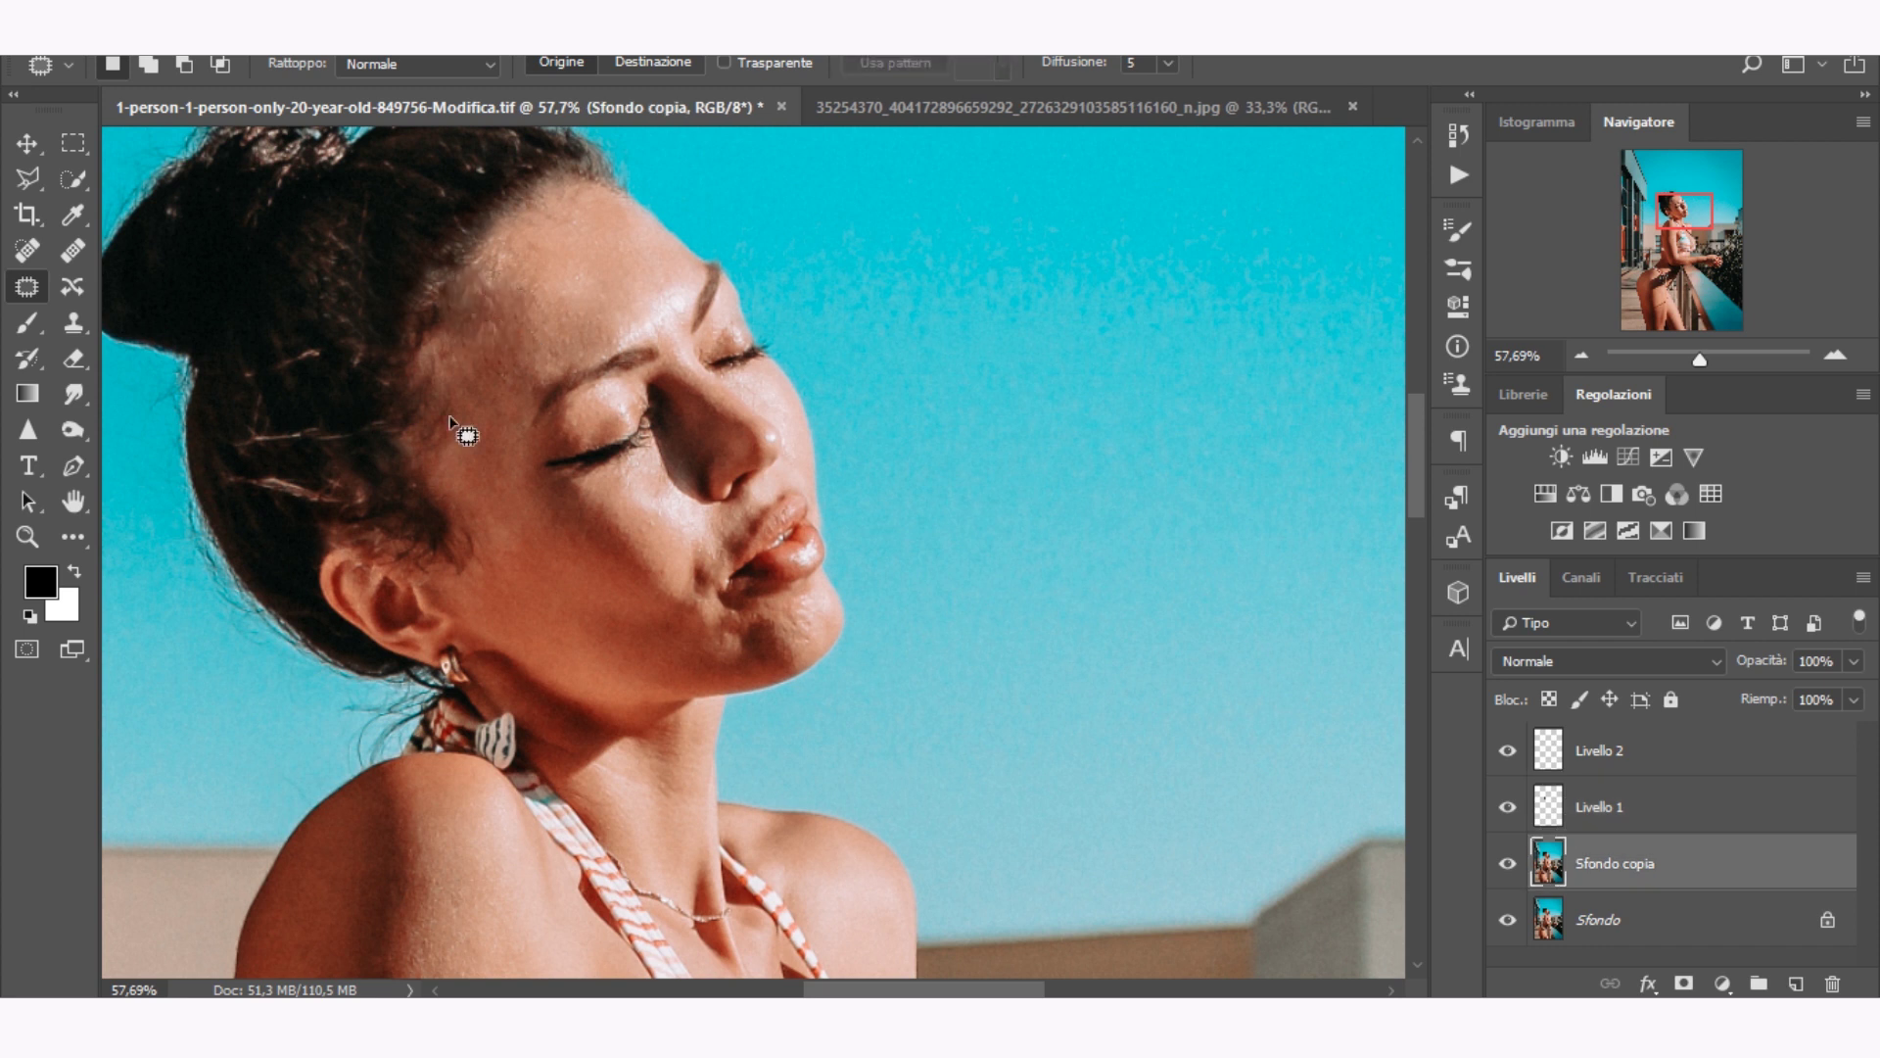
drag(431, 341, 444, 331)
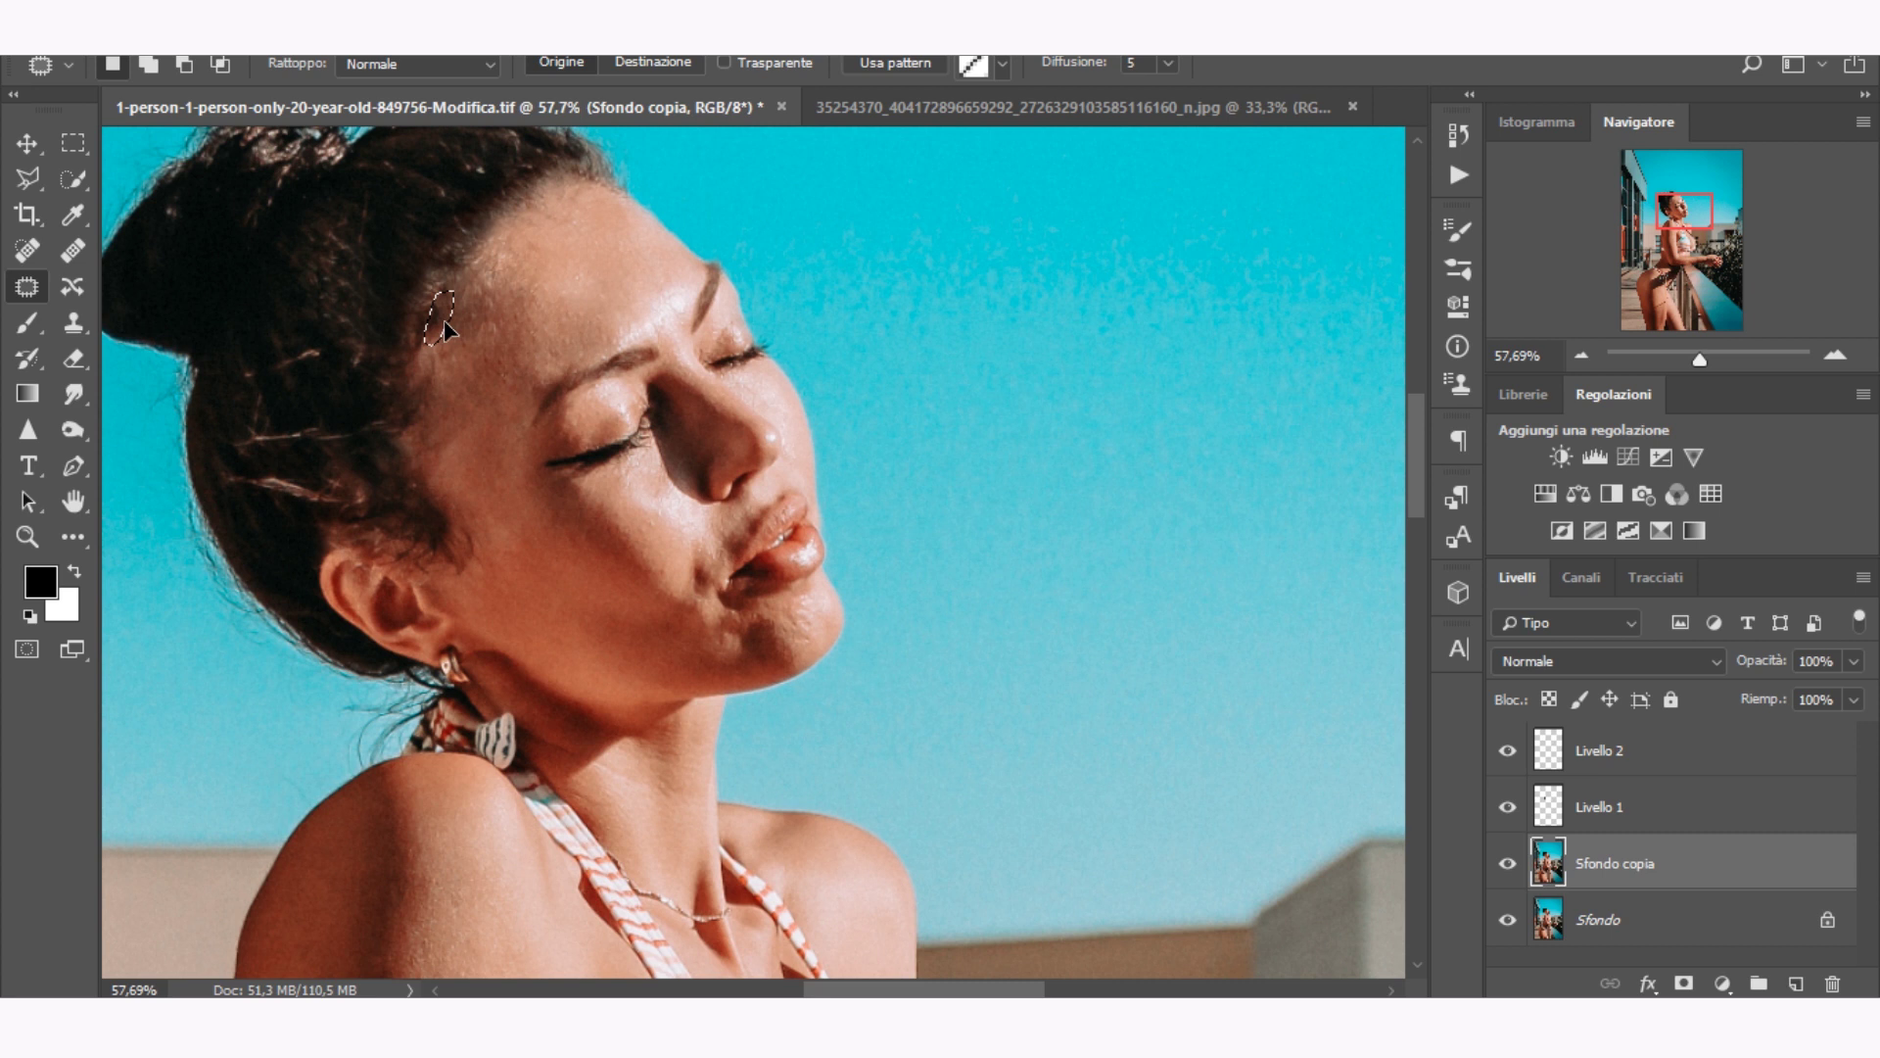
key(ctrl+d)
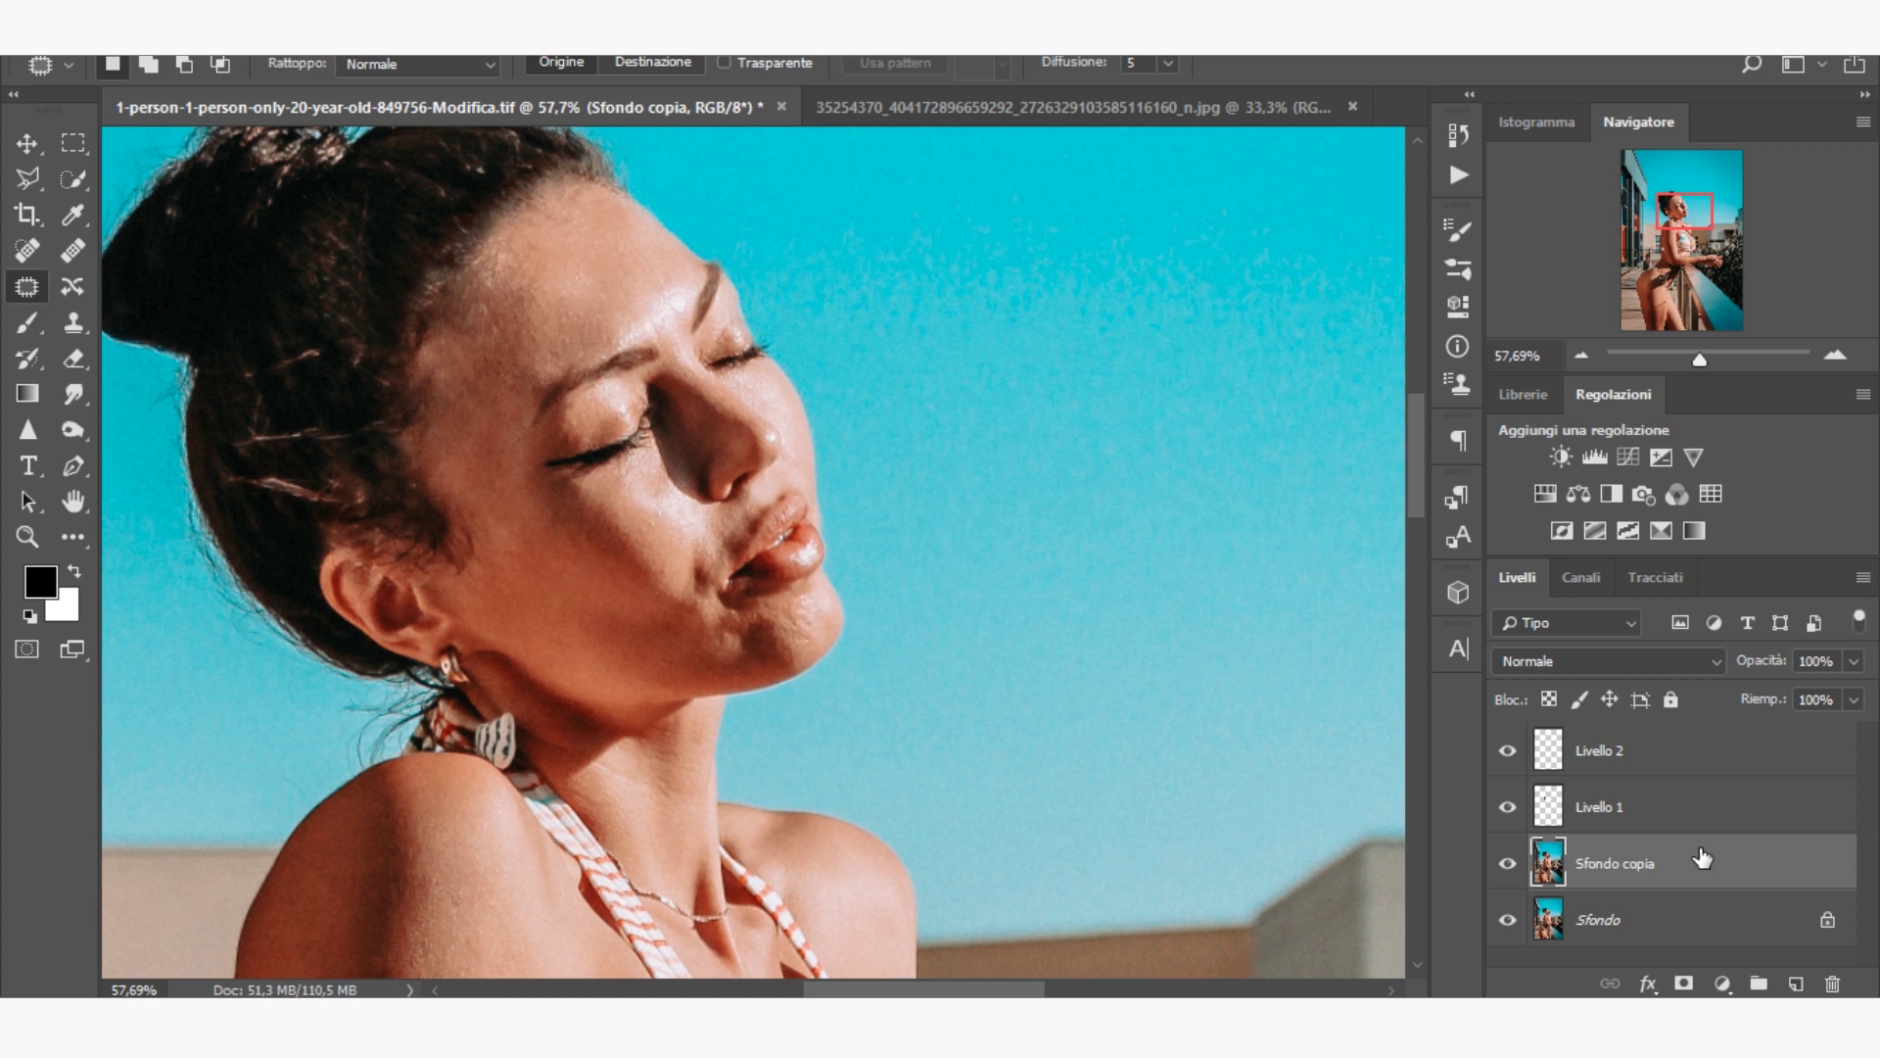
drag(1700, 359, 1706, 360)
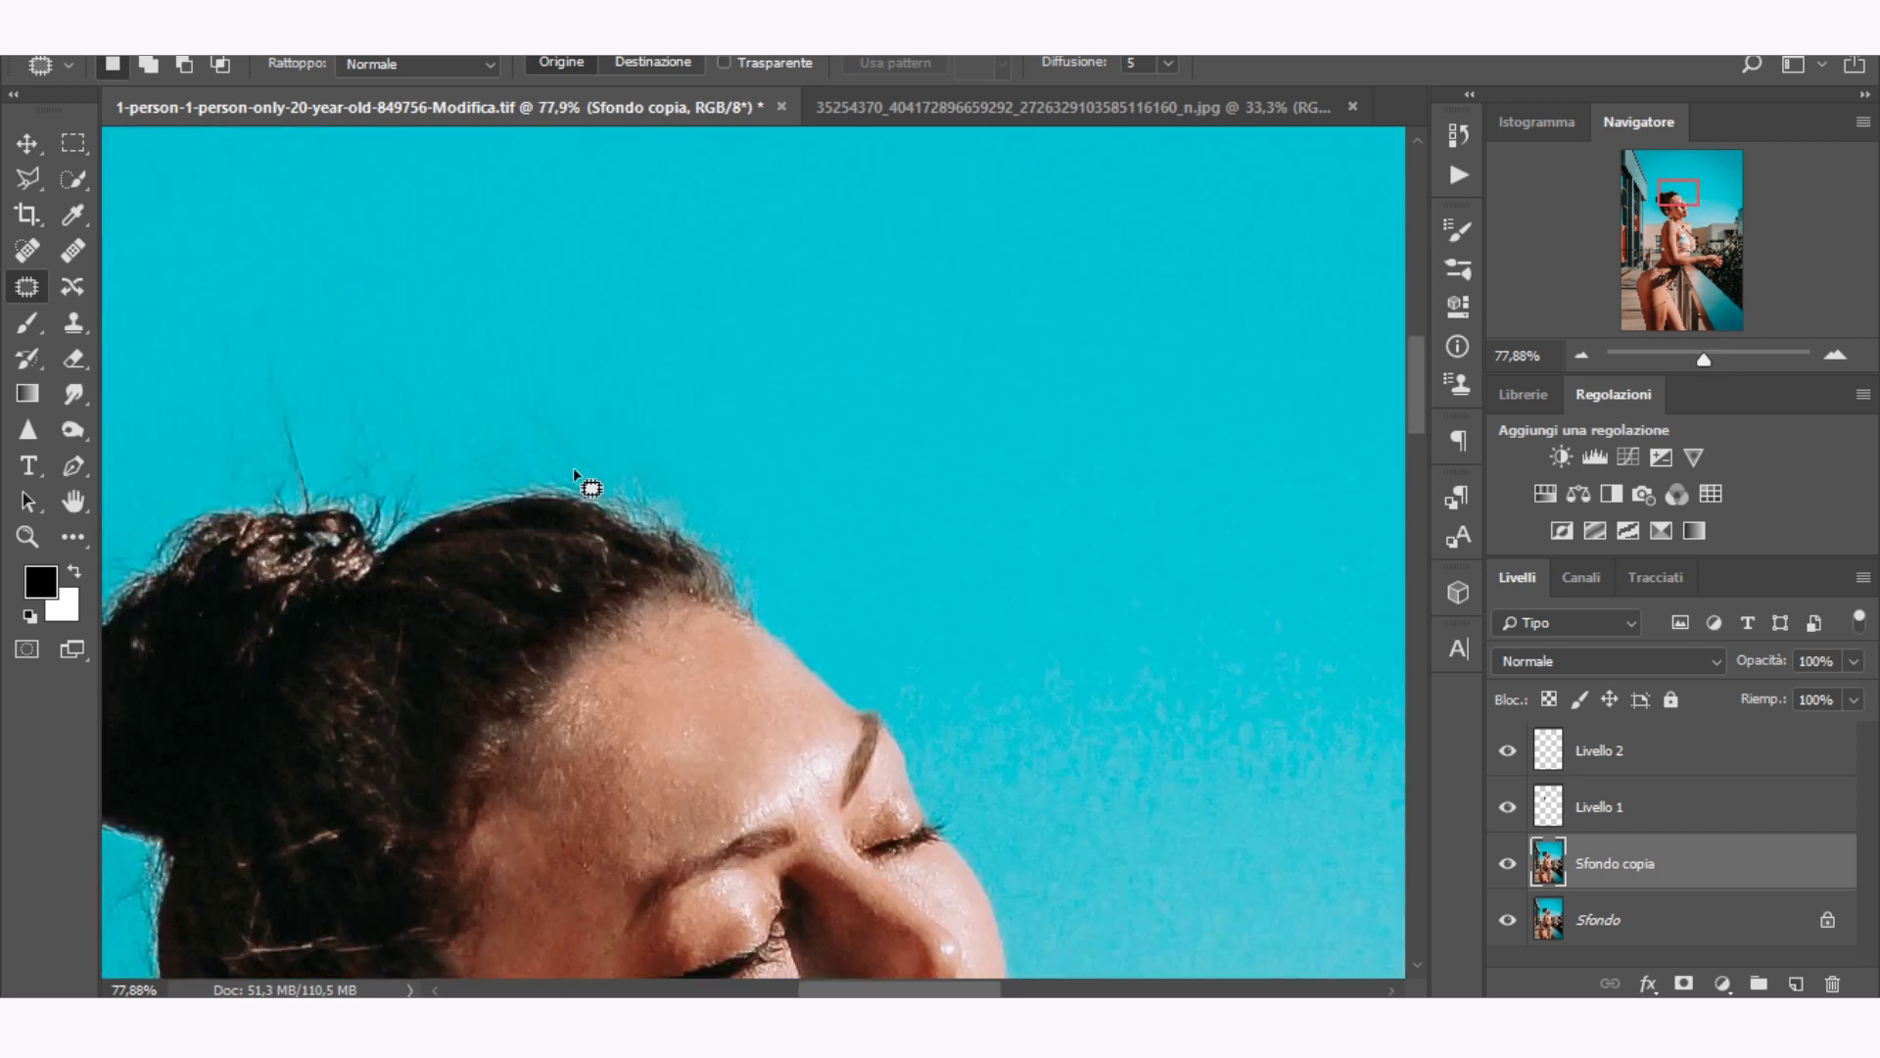
Patch the stray hairs above and beside the head with clean sky, undoing the last patch.
mouse_move(271, 432)
mouse_down()
mouse_move(196, 485)
mouse_move(770, 474)
mouse_up()
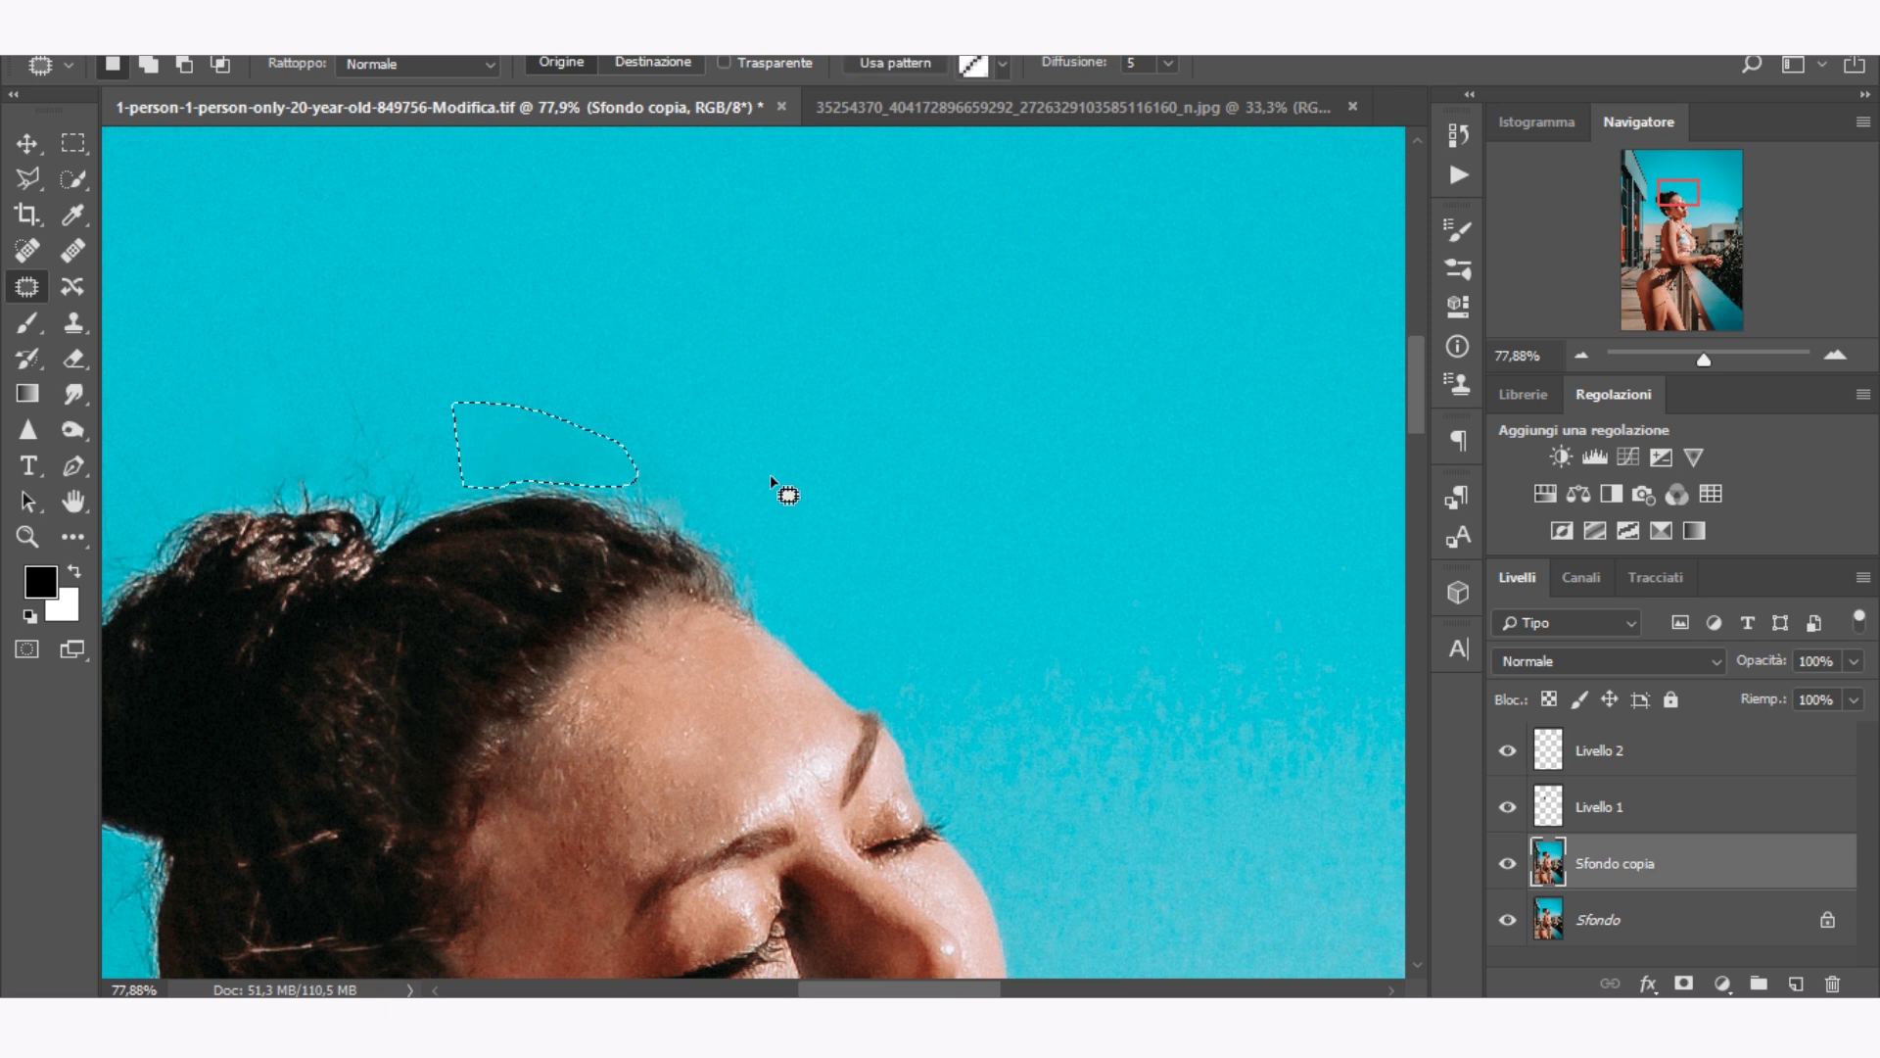
mouse_move(423, 508)
mouse_down()
mouse_move(438, 466)
mouse_move(296, 490)
mouse_up()
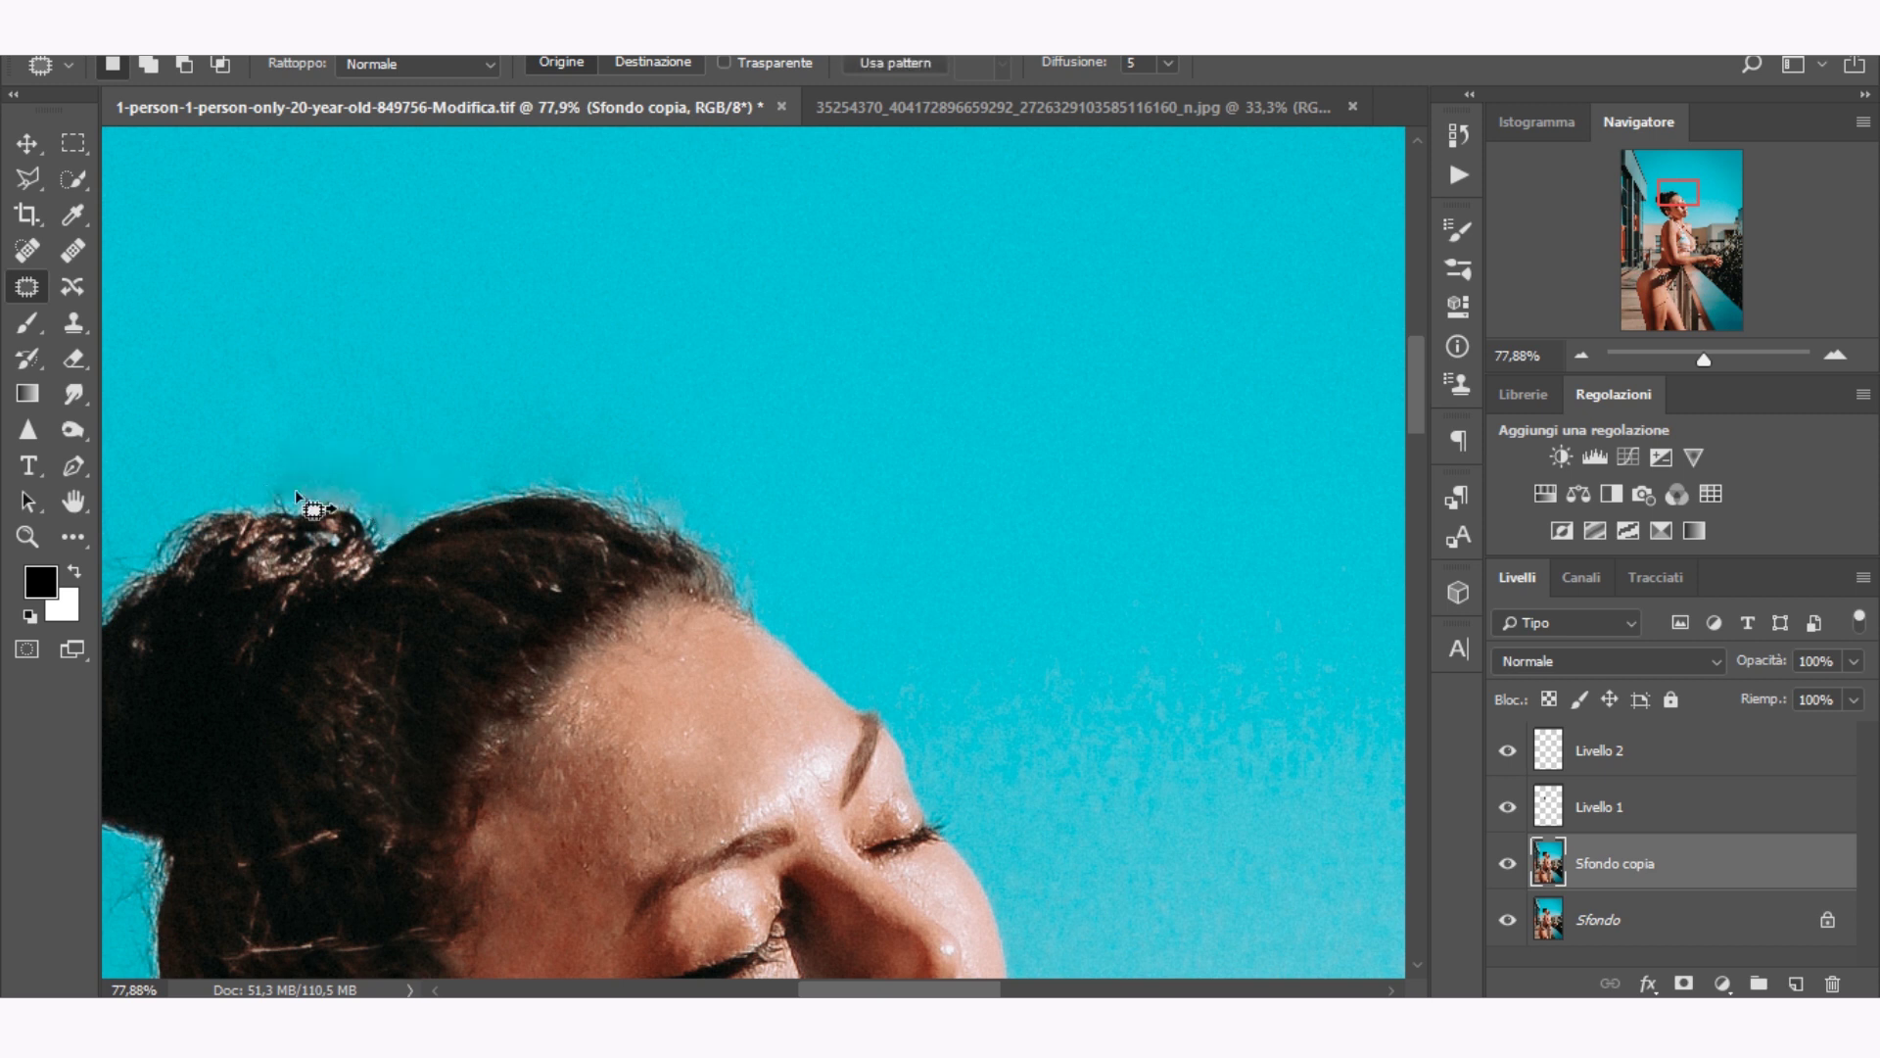
key(ctrl+d)
drag(1687, 359, 1682, 362)
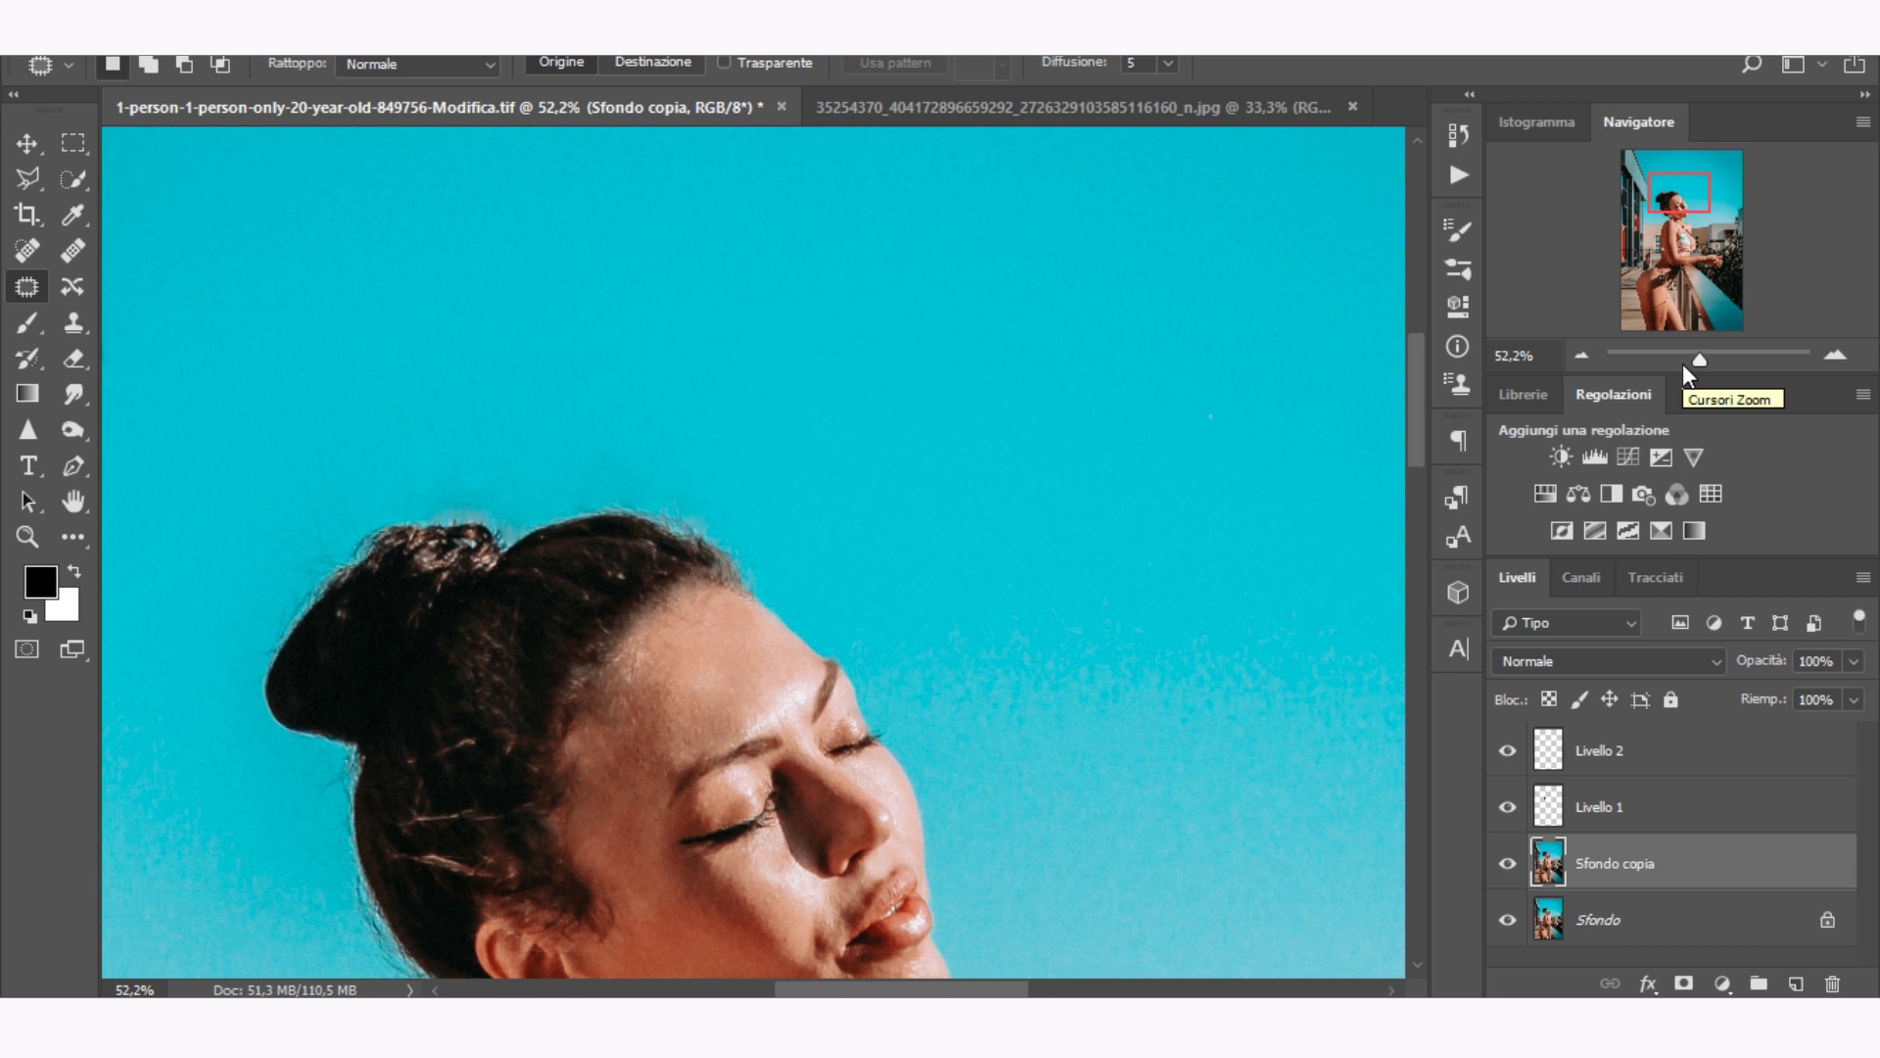
drag(436, 810, 465, 497)
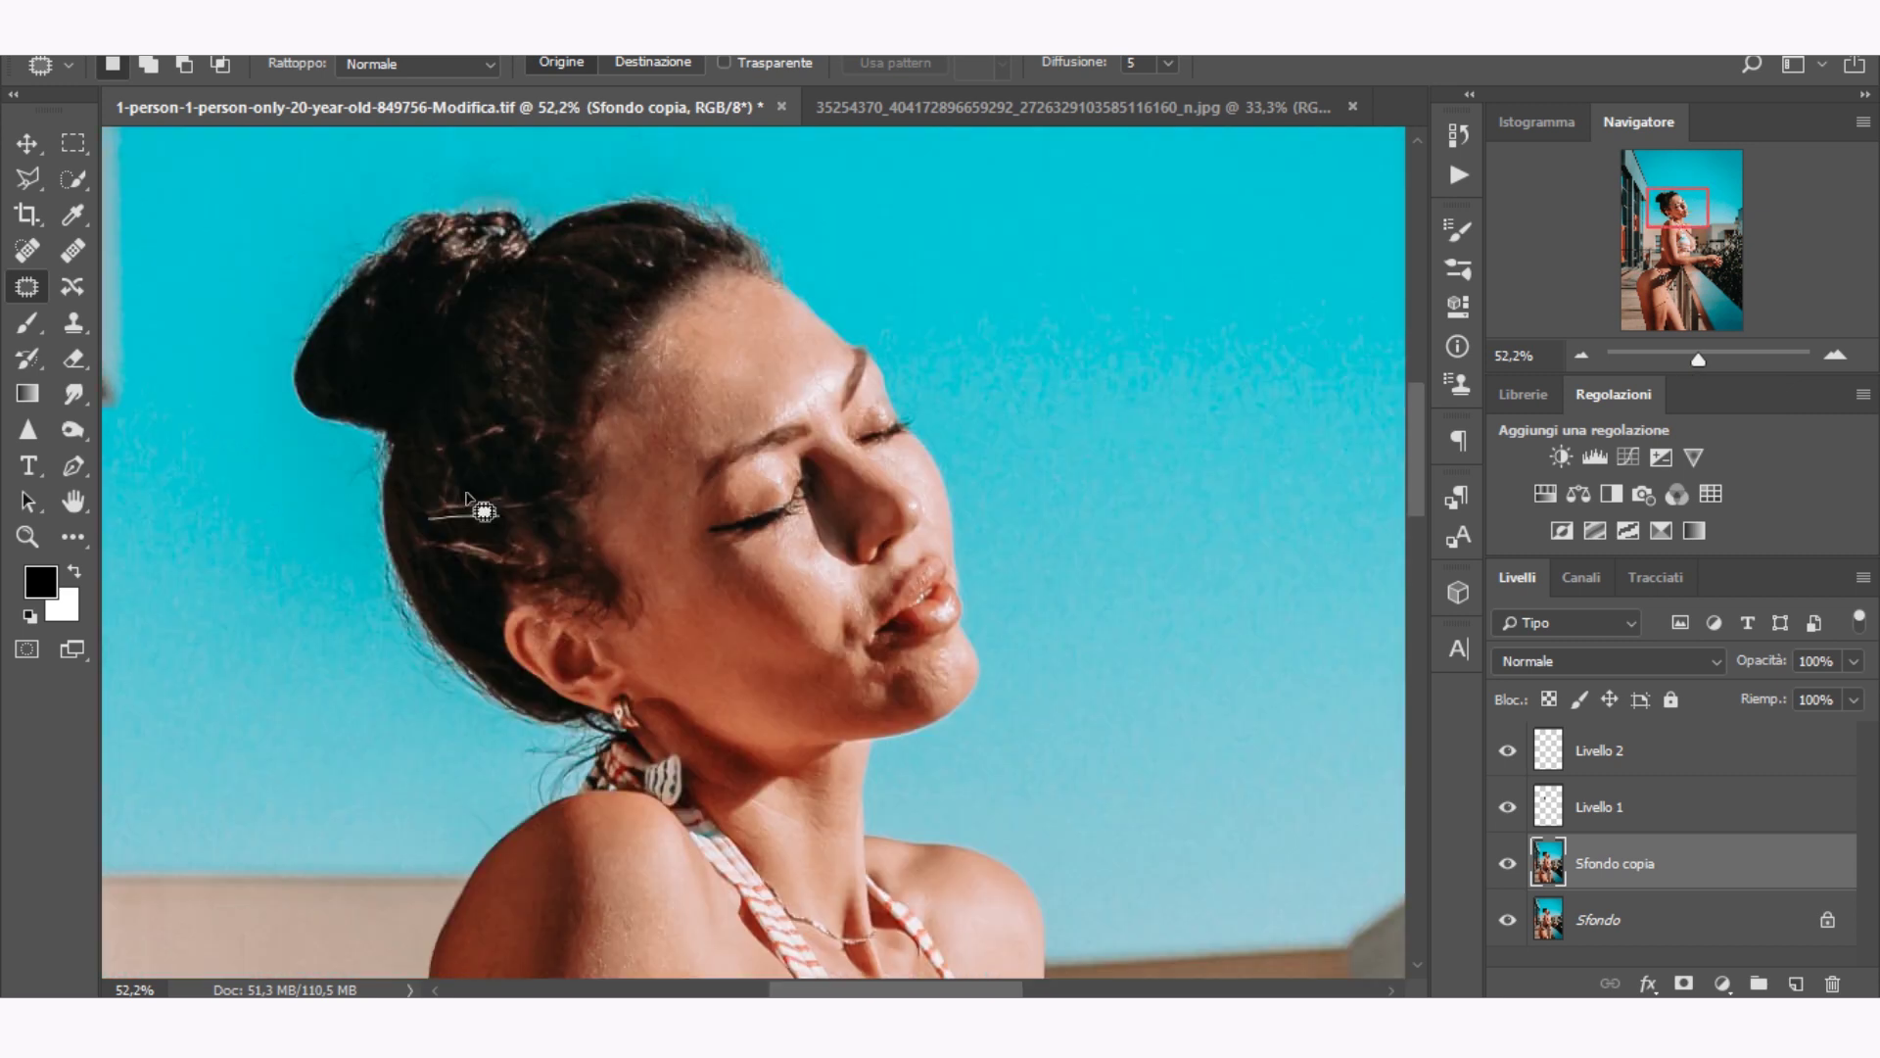
mouse_move(566, 480)
mouse_down()
mouse_move(508, 517)
mouse_move(487, 441)
mouse_up()
click(235, 84)
drag(1698, 360, 1691, 360)
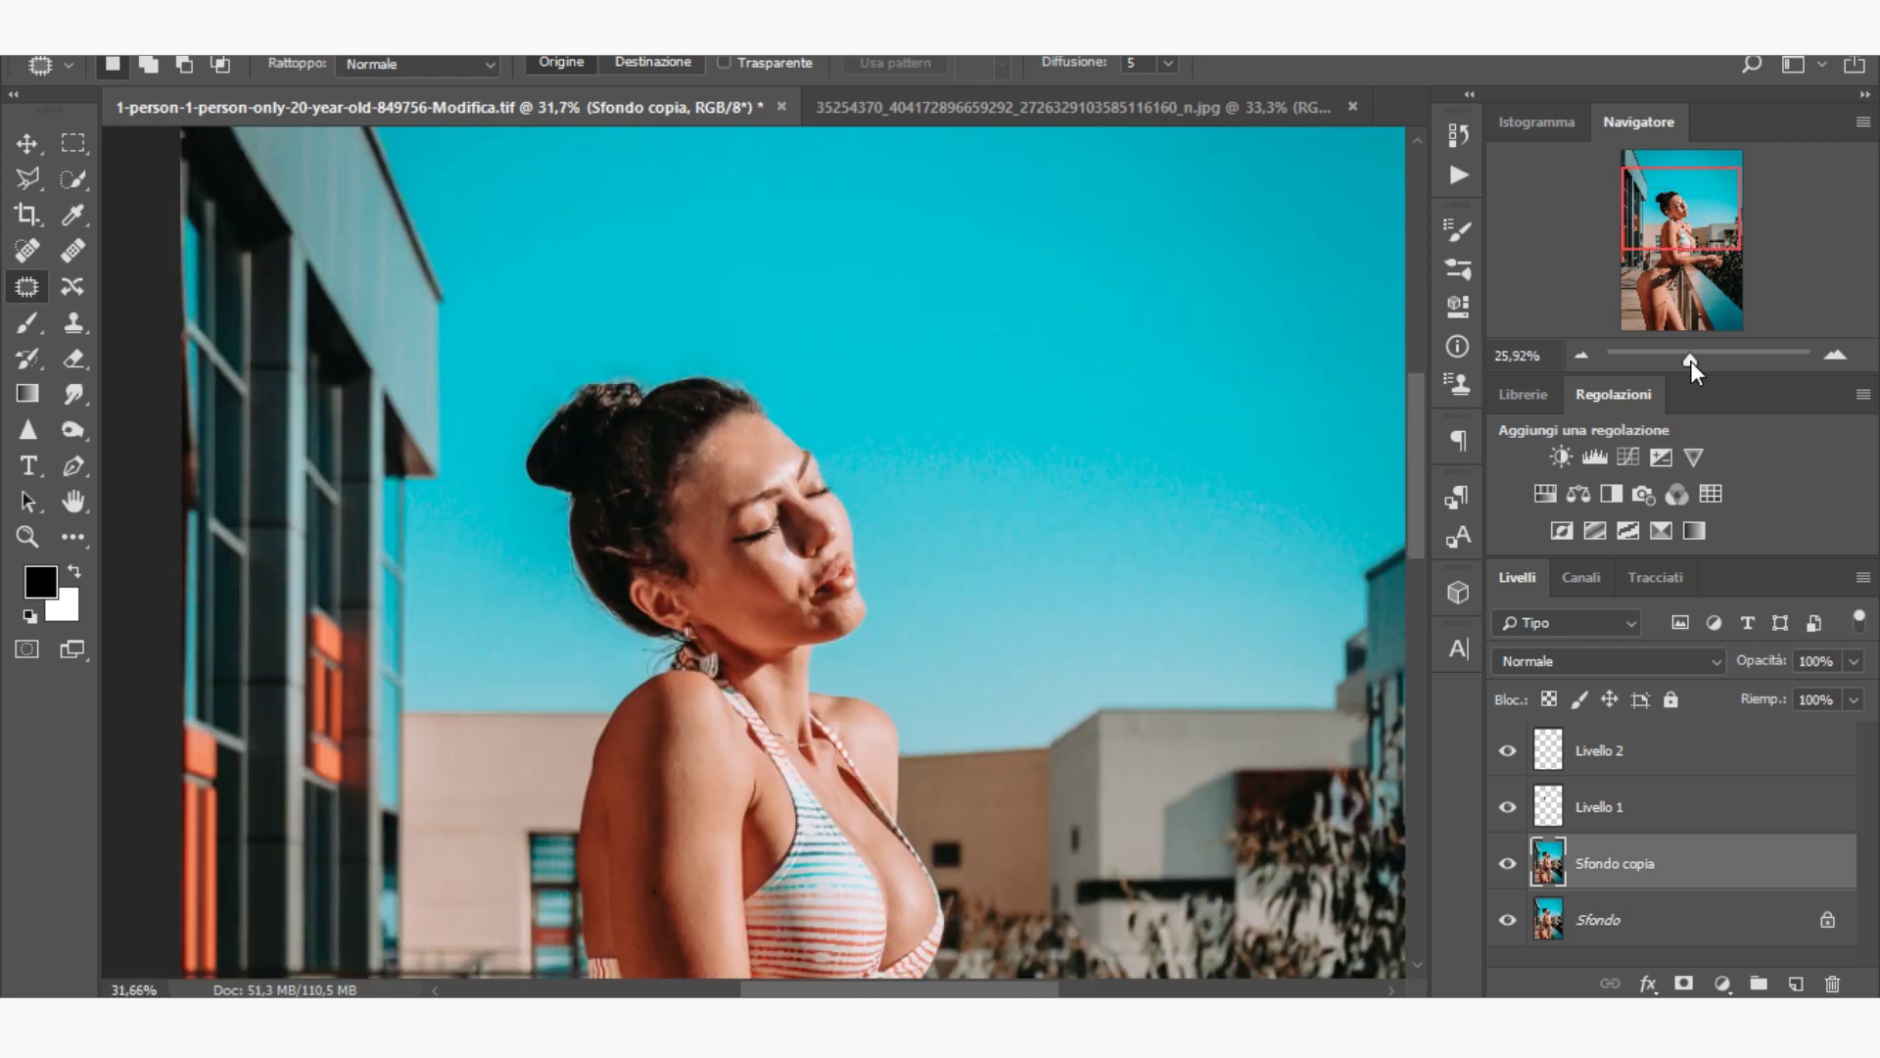
Group Livello 2, Livello 1 and Sfondo copia, then merge the group into Gruppo 1.
drag(1692, 359, 1695, 359)
key(ctrl+alt+a)
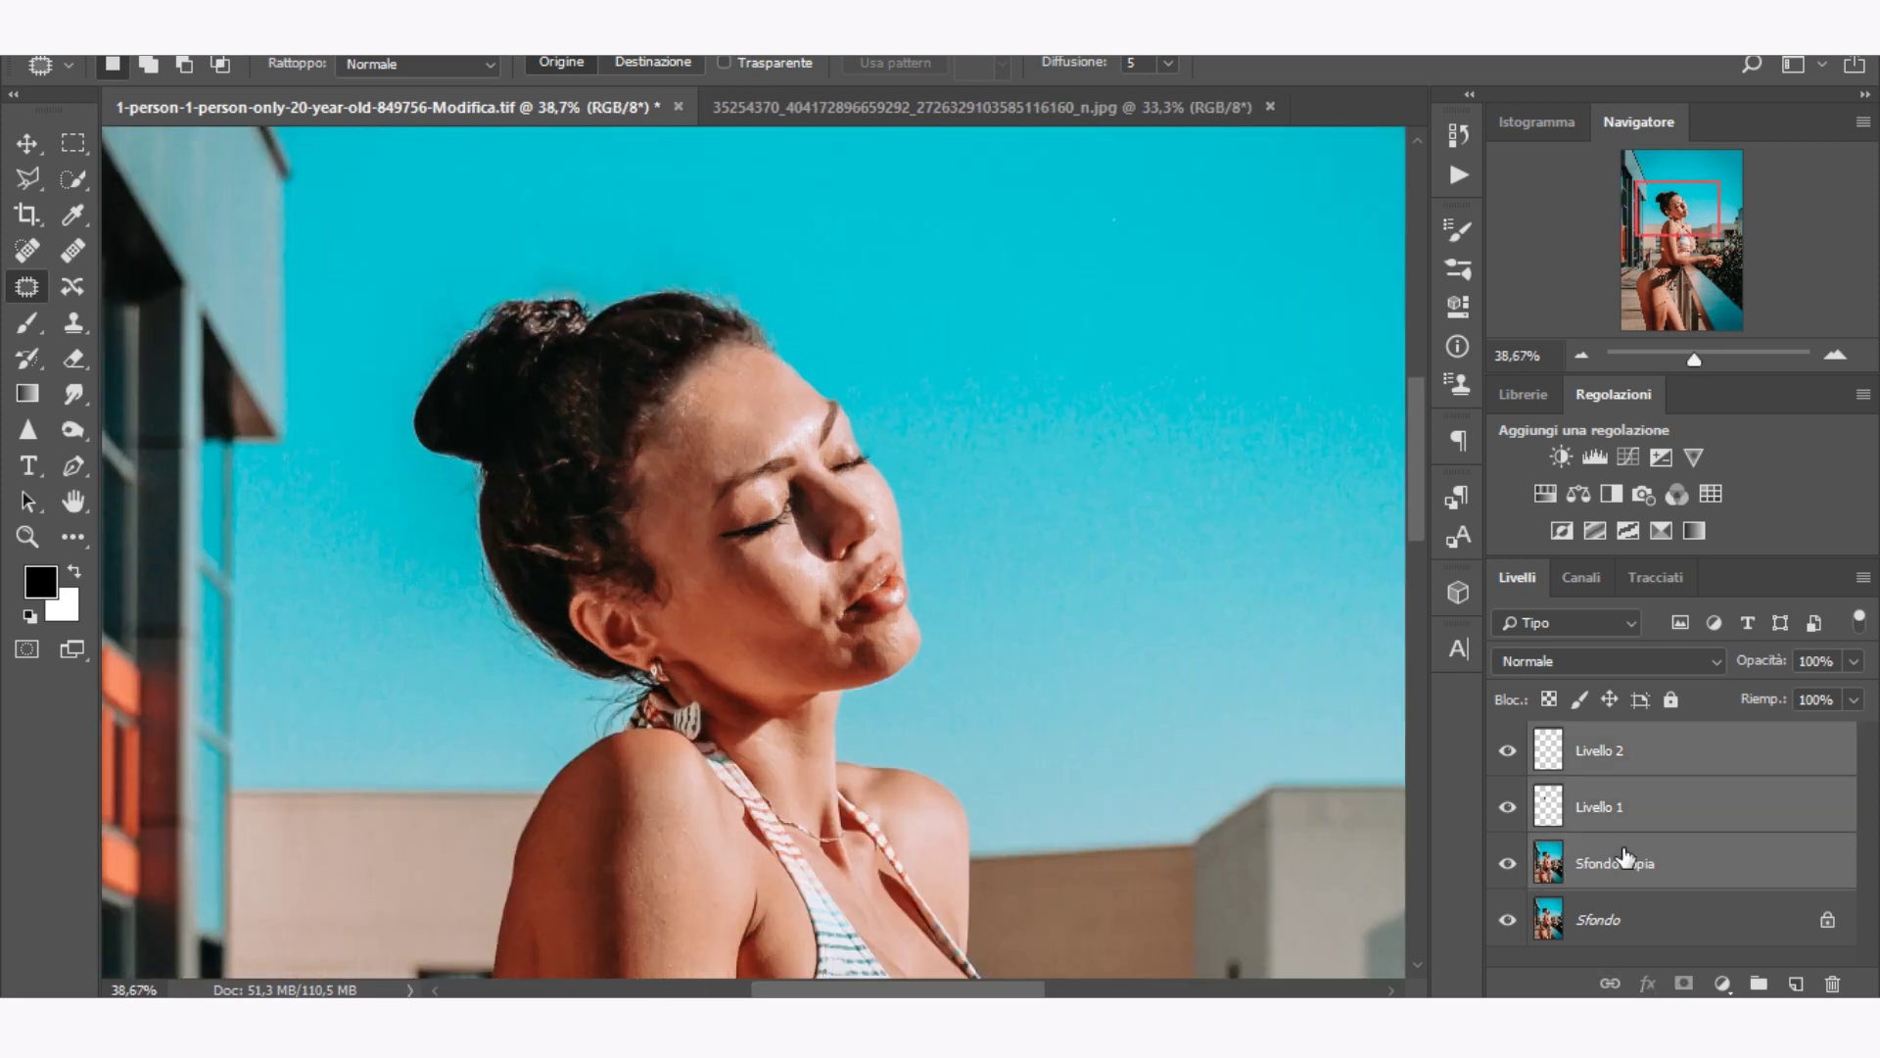
key(ctrl+g)
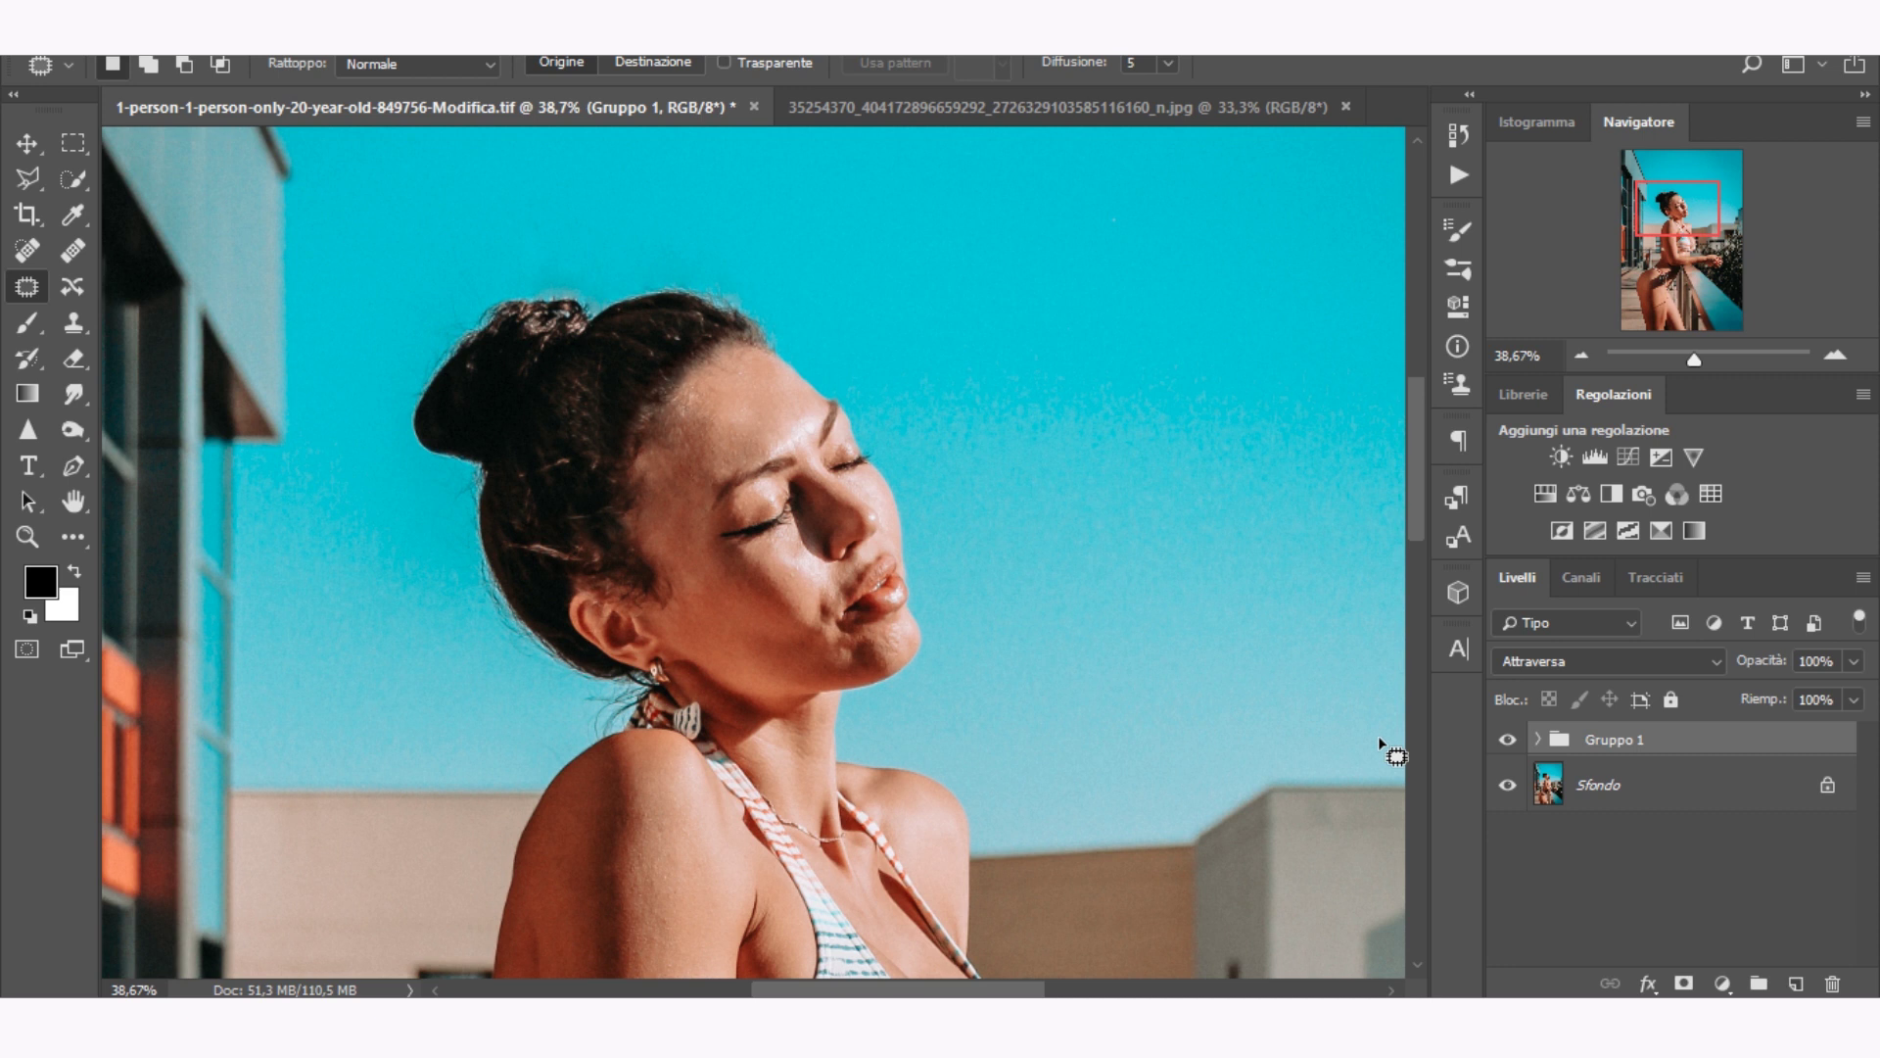
key(ctrl+e)
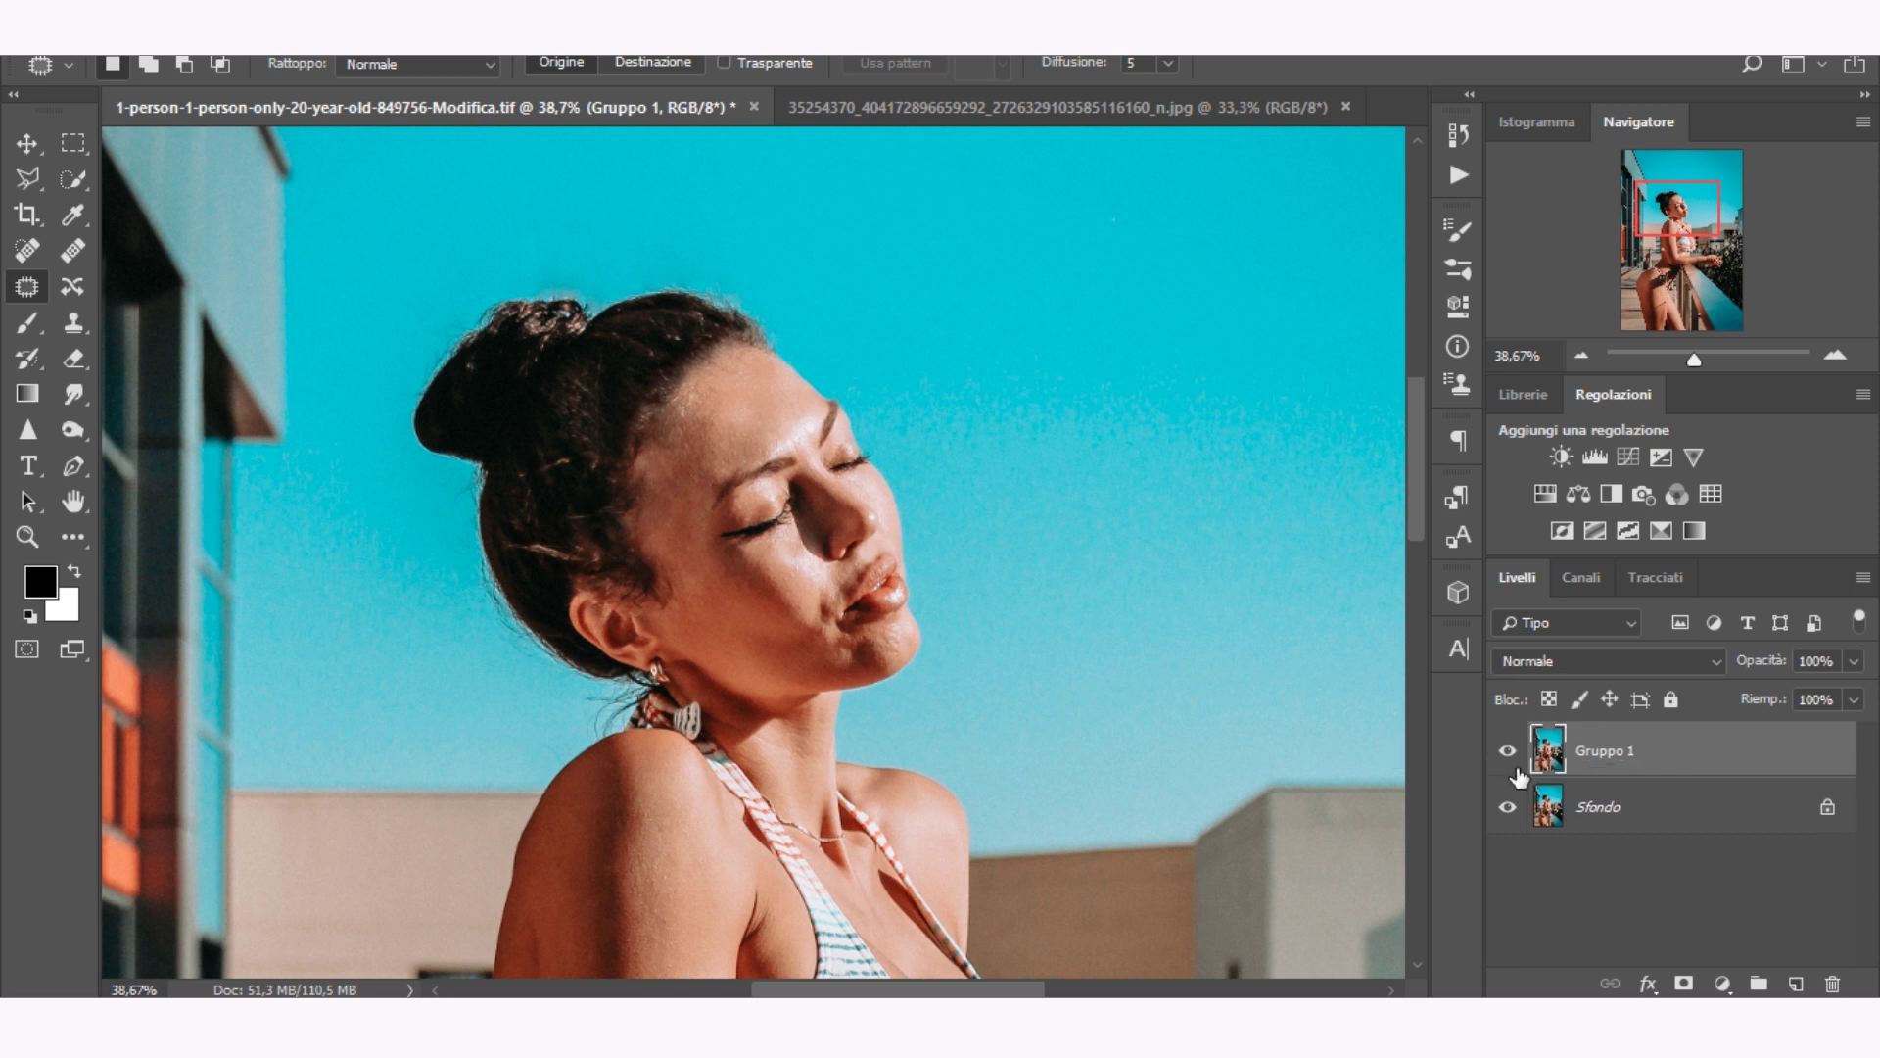
drag(1694, 359, 1686, 364)
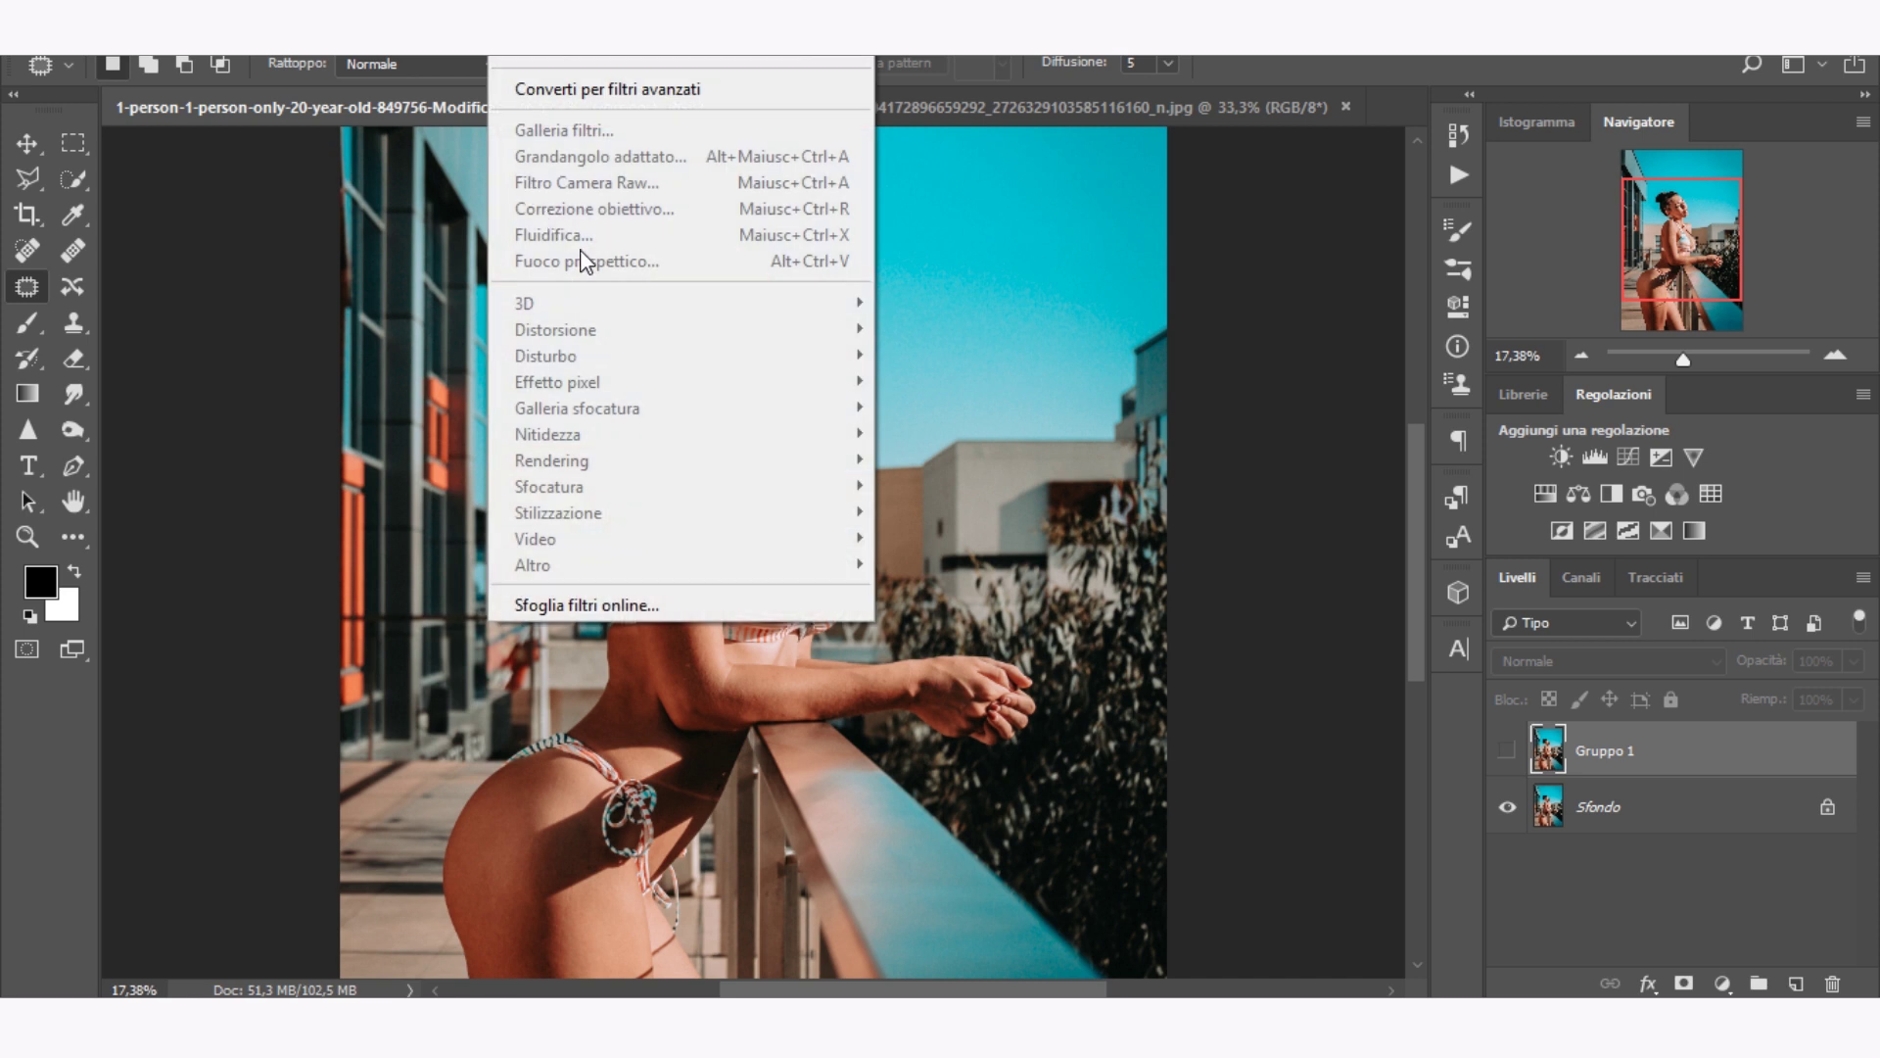
click(1507, 750)
click(1598, 806)
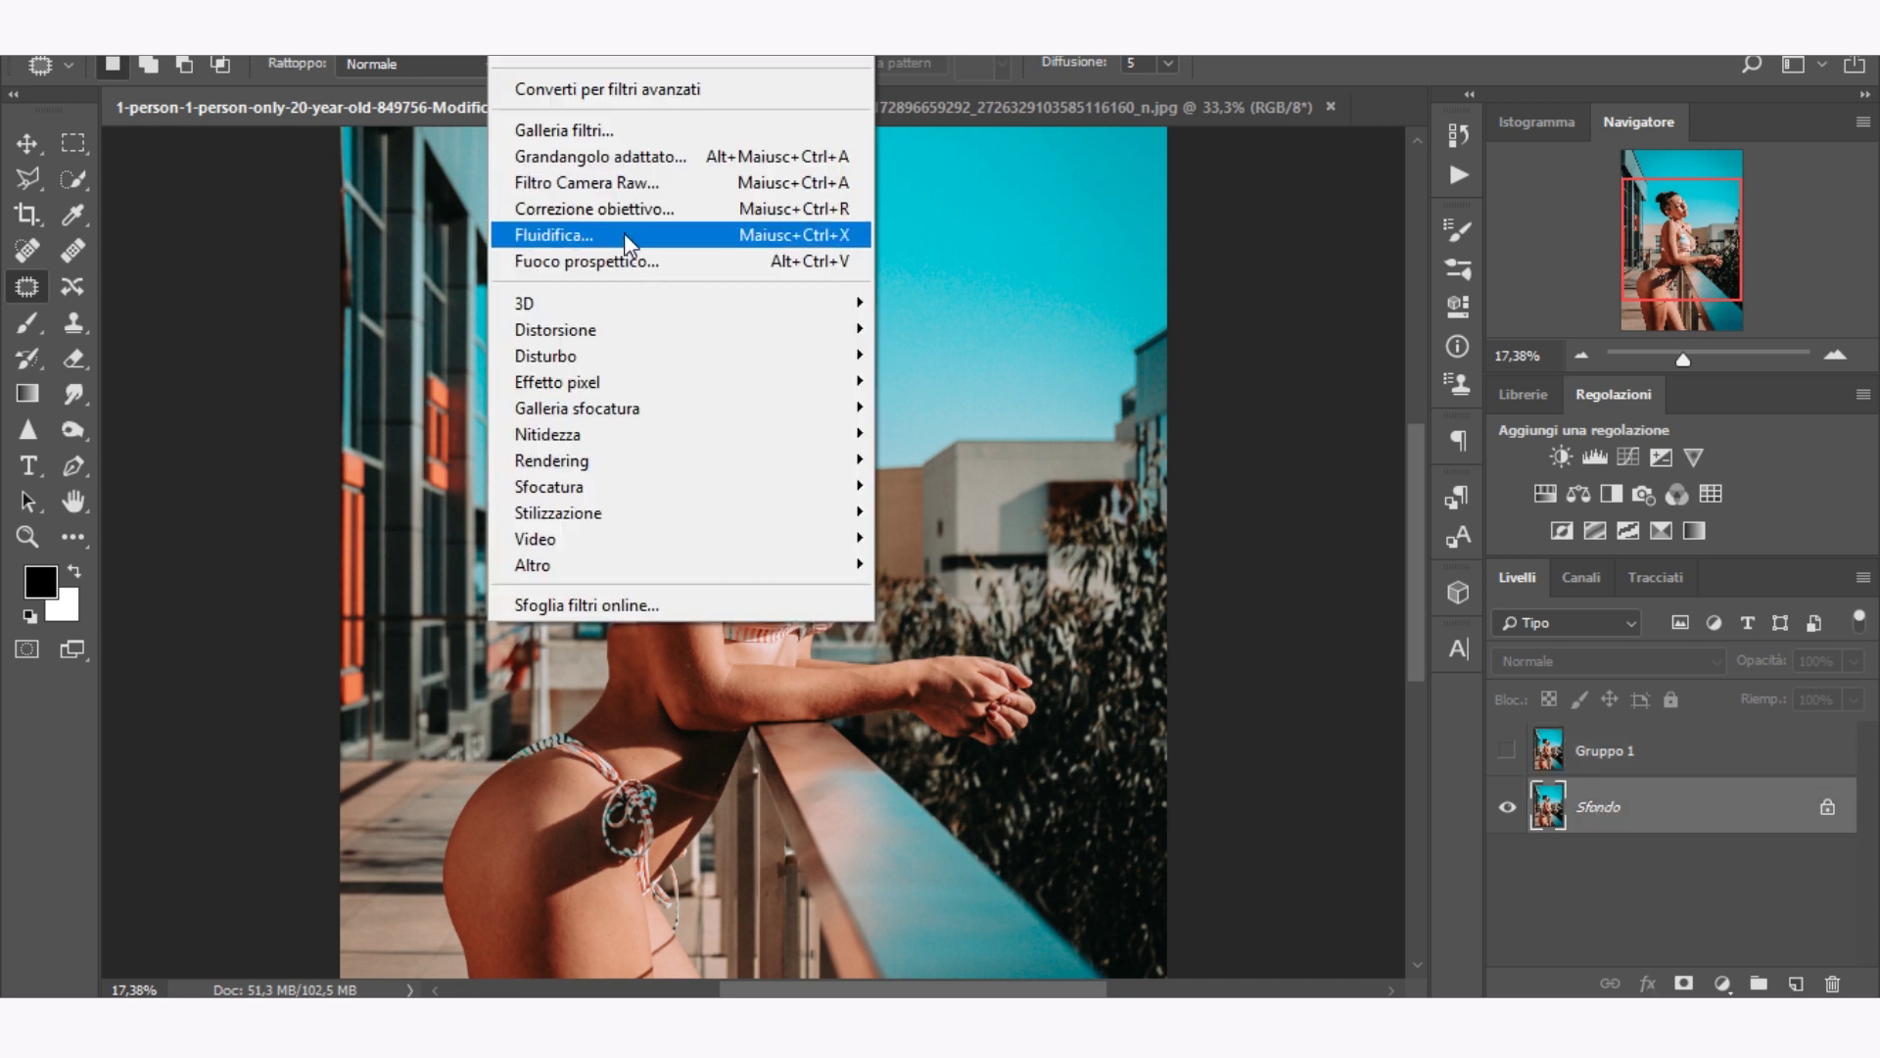
click(1611, 750)
double_click(1612, 750)
click(1507, 750)
click(1507, 751)
click(1507, 750)
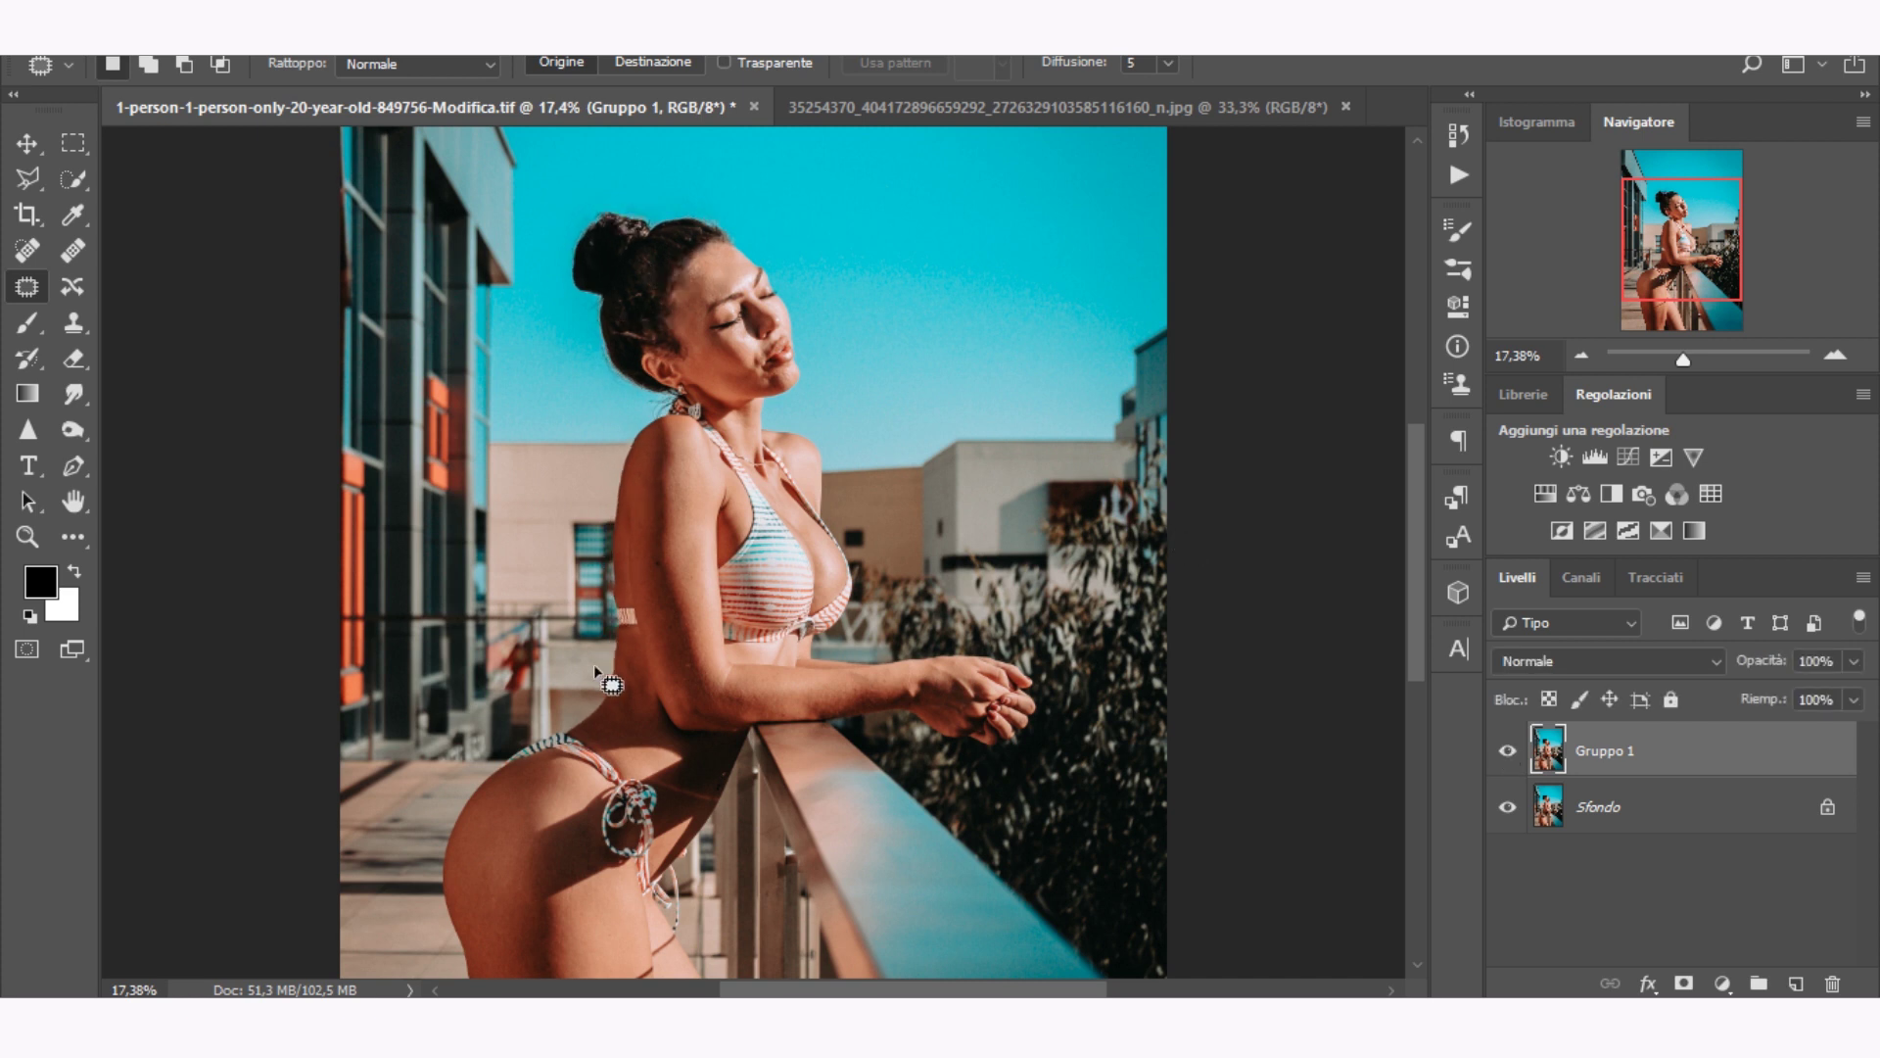
click(1505, 752)
click(1505, 752)
click(1505, 752)
click(1544, 493)
Raise the overall saturation to +8 and compare the portrait against the beach photo.
drag(1267, 461, 1269, 462)
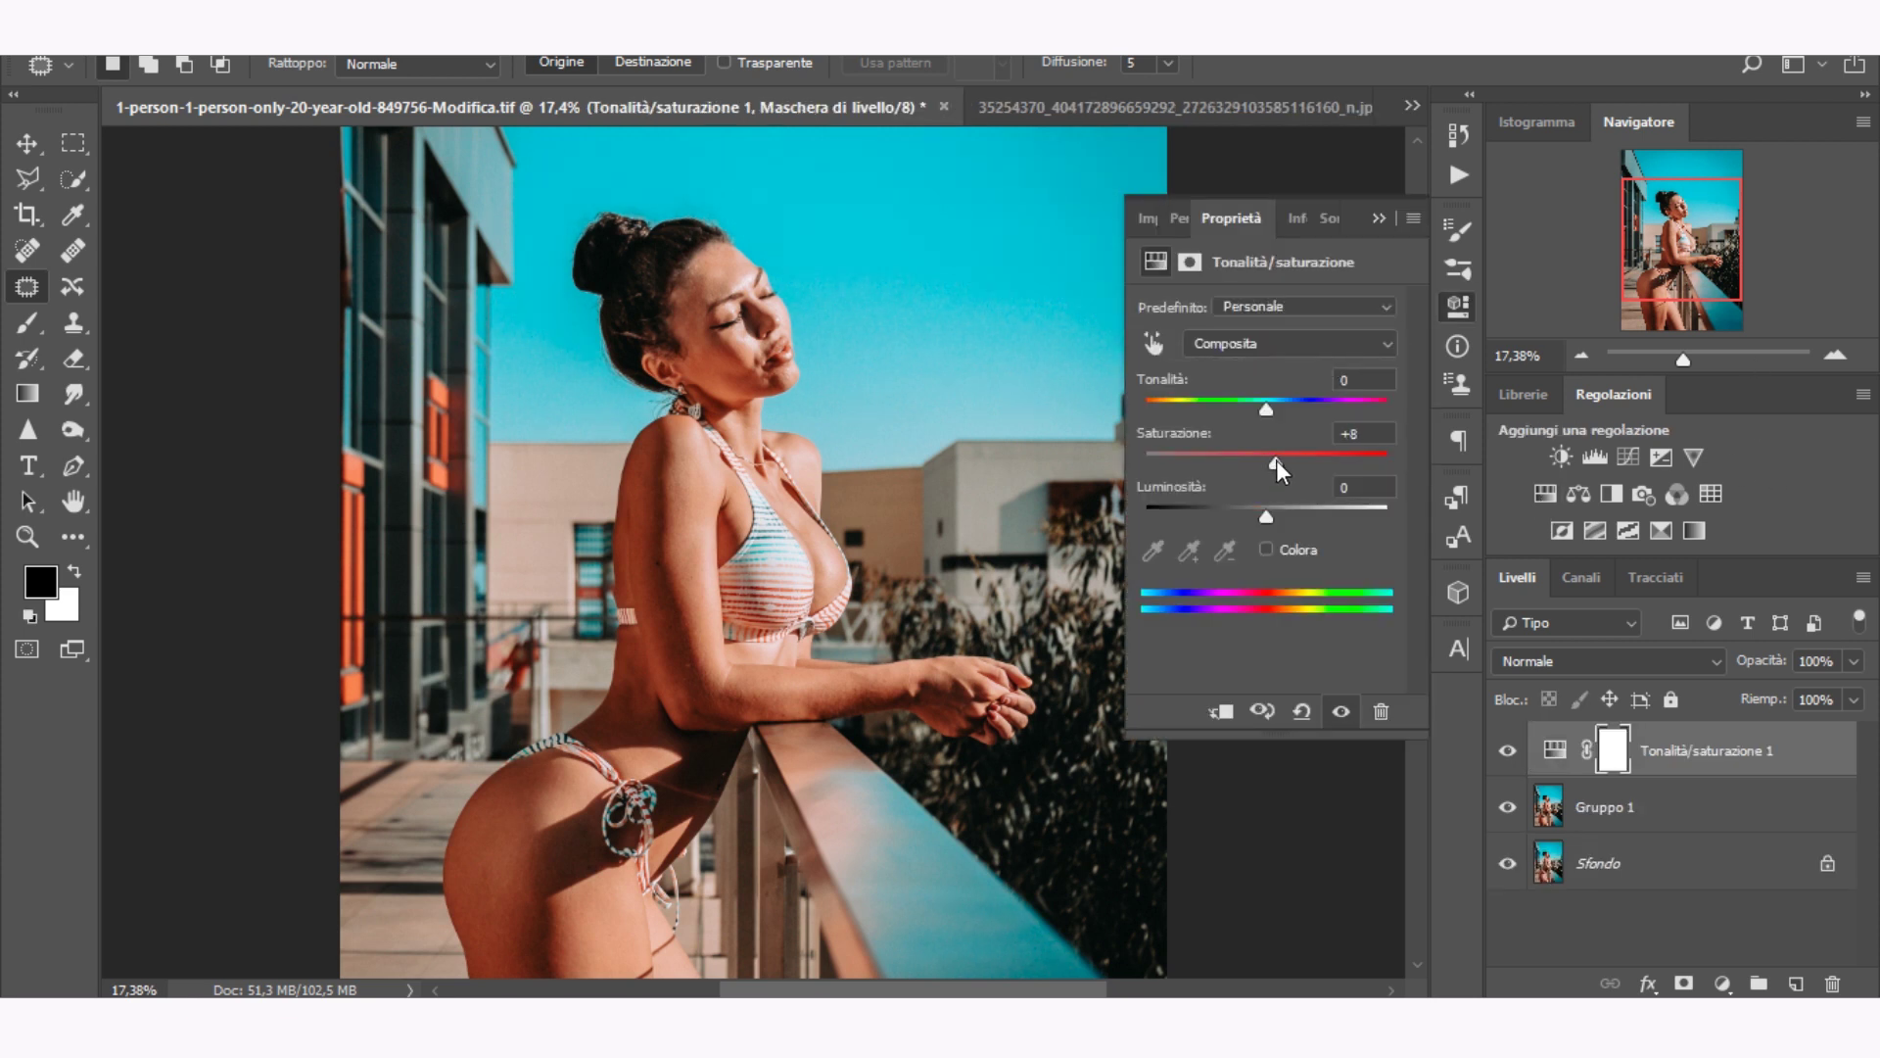
click(1623, 212)
click(1677, 361)
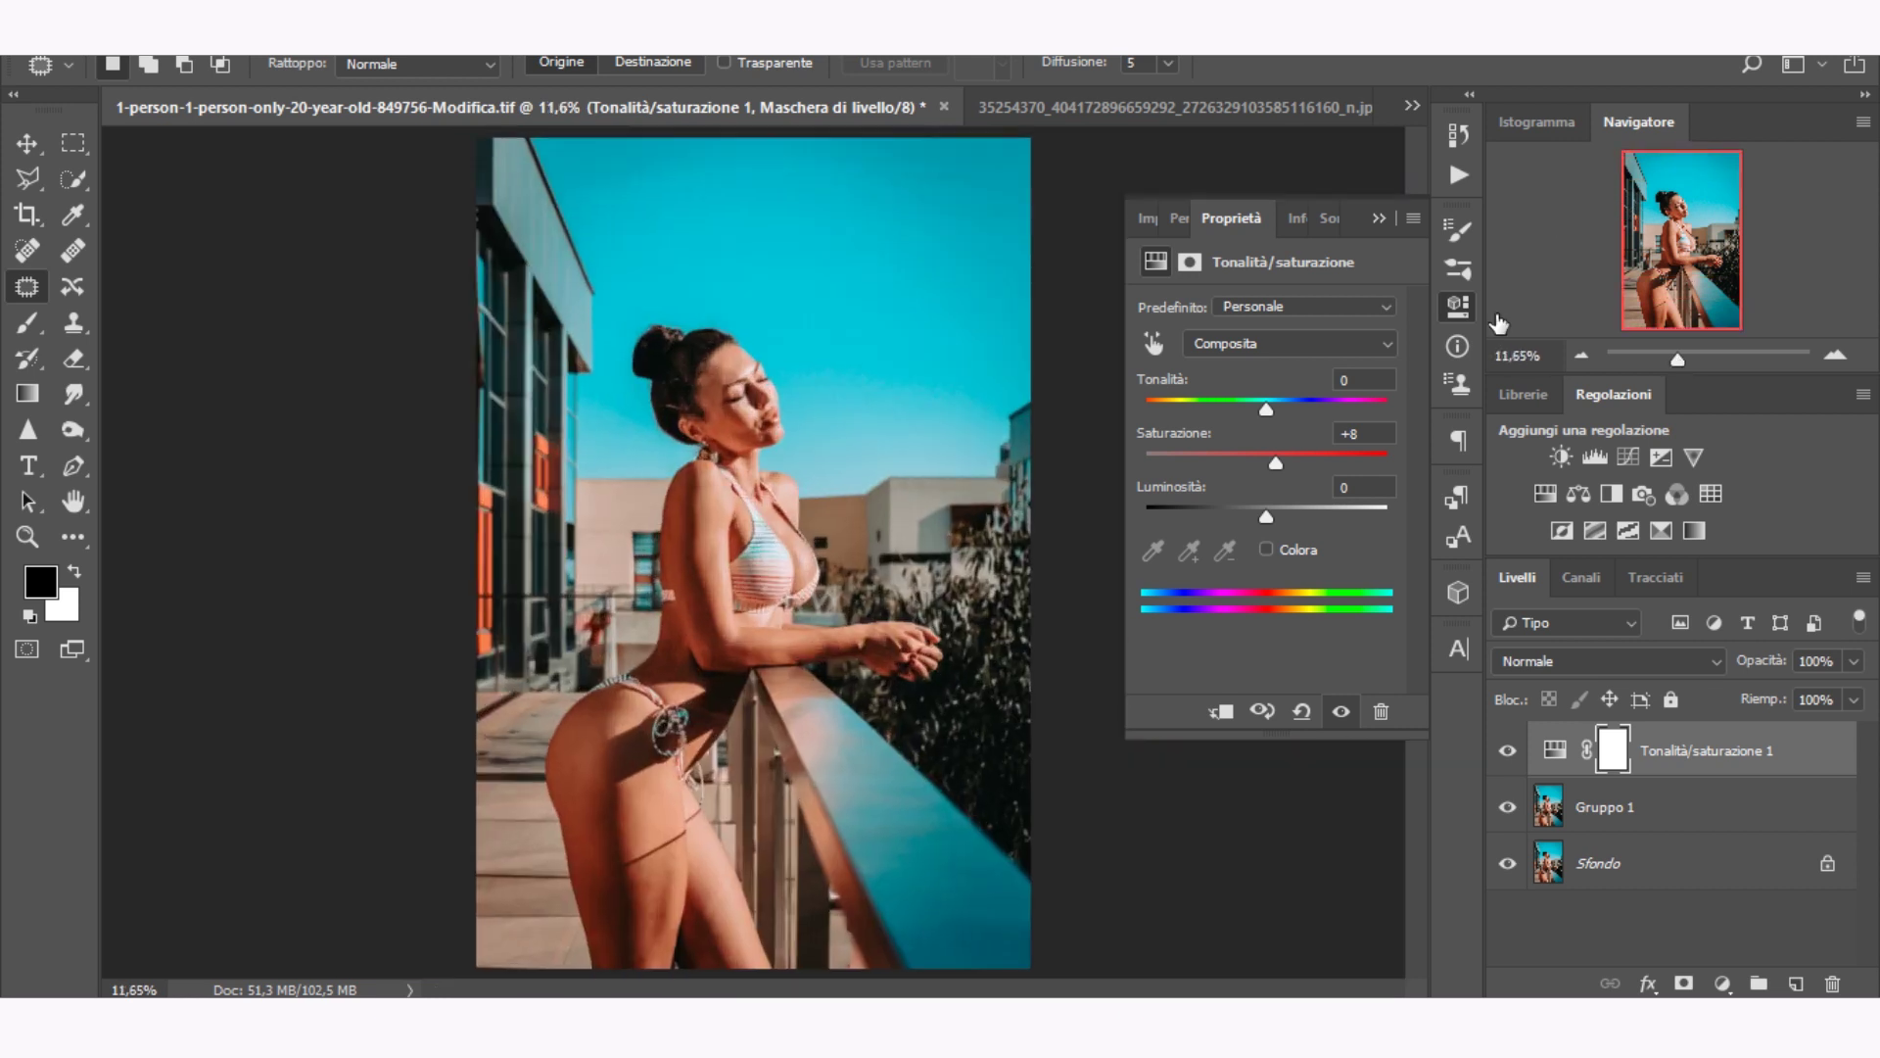
click(1148, 110)
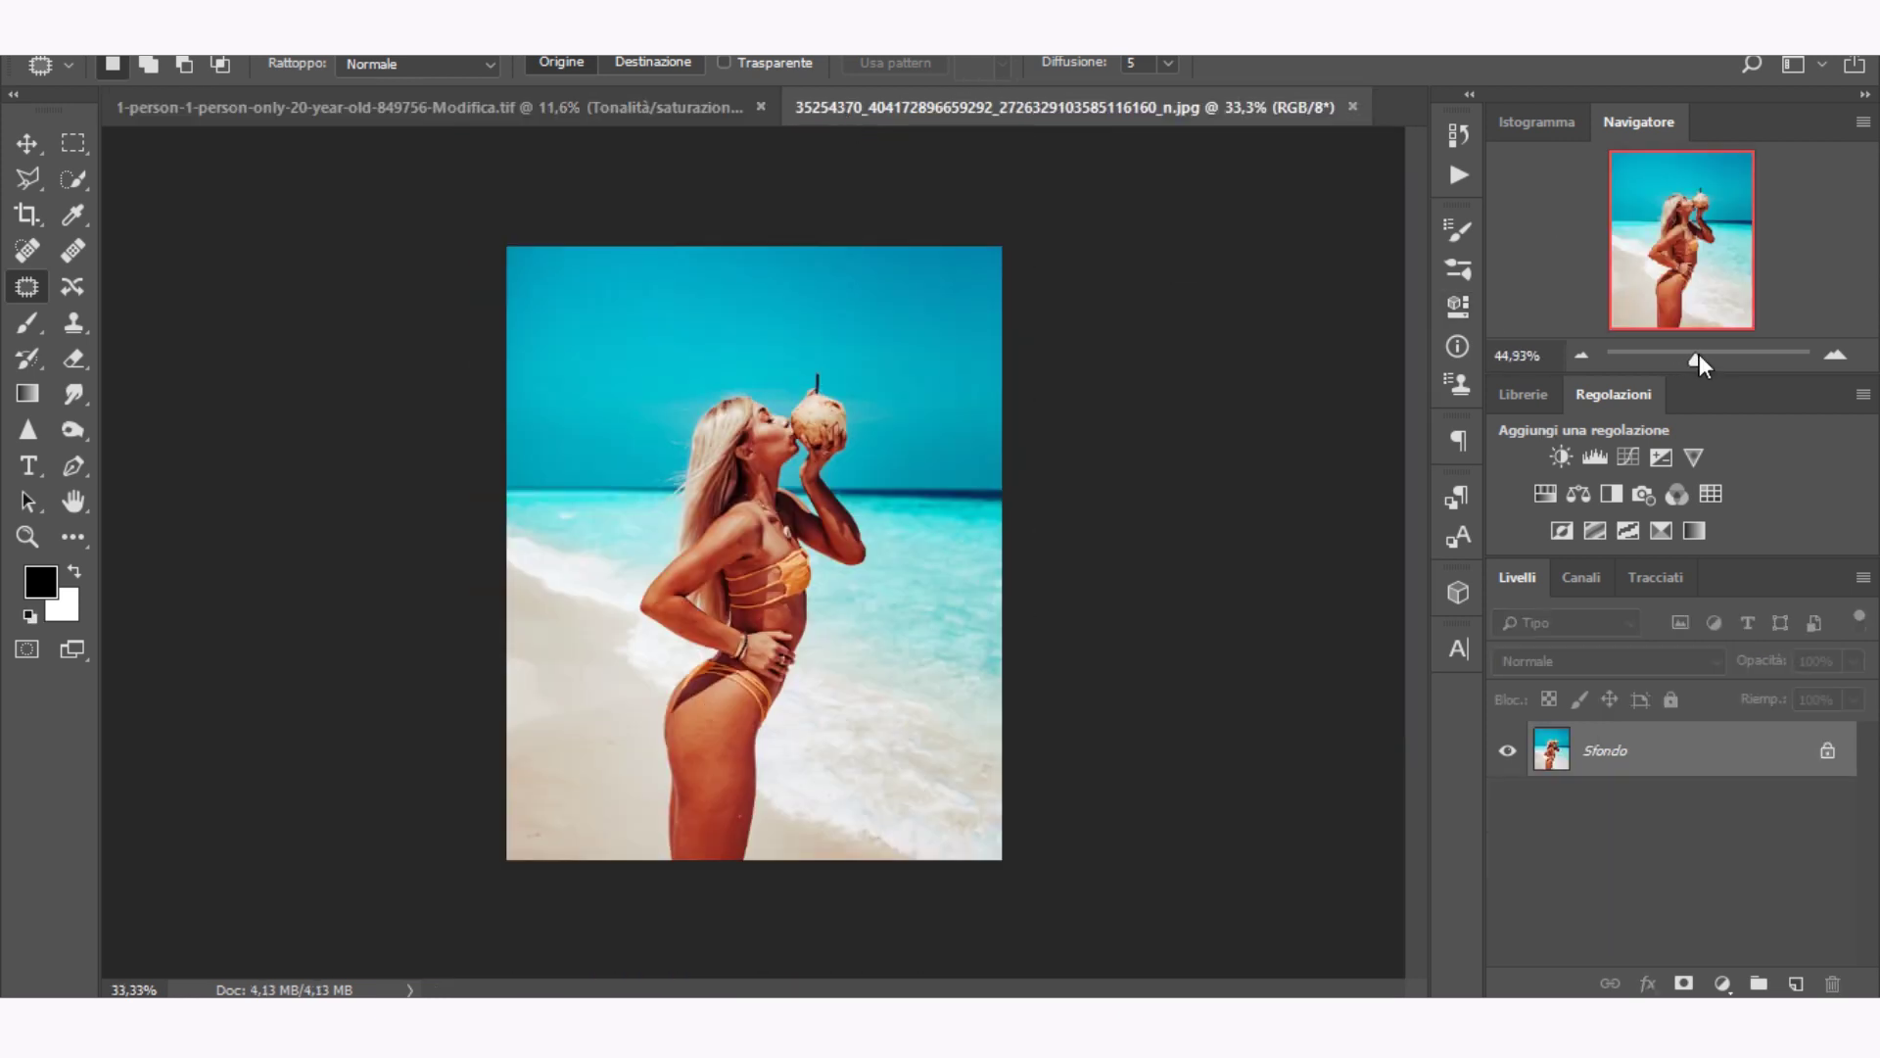
click(391, 102)
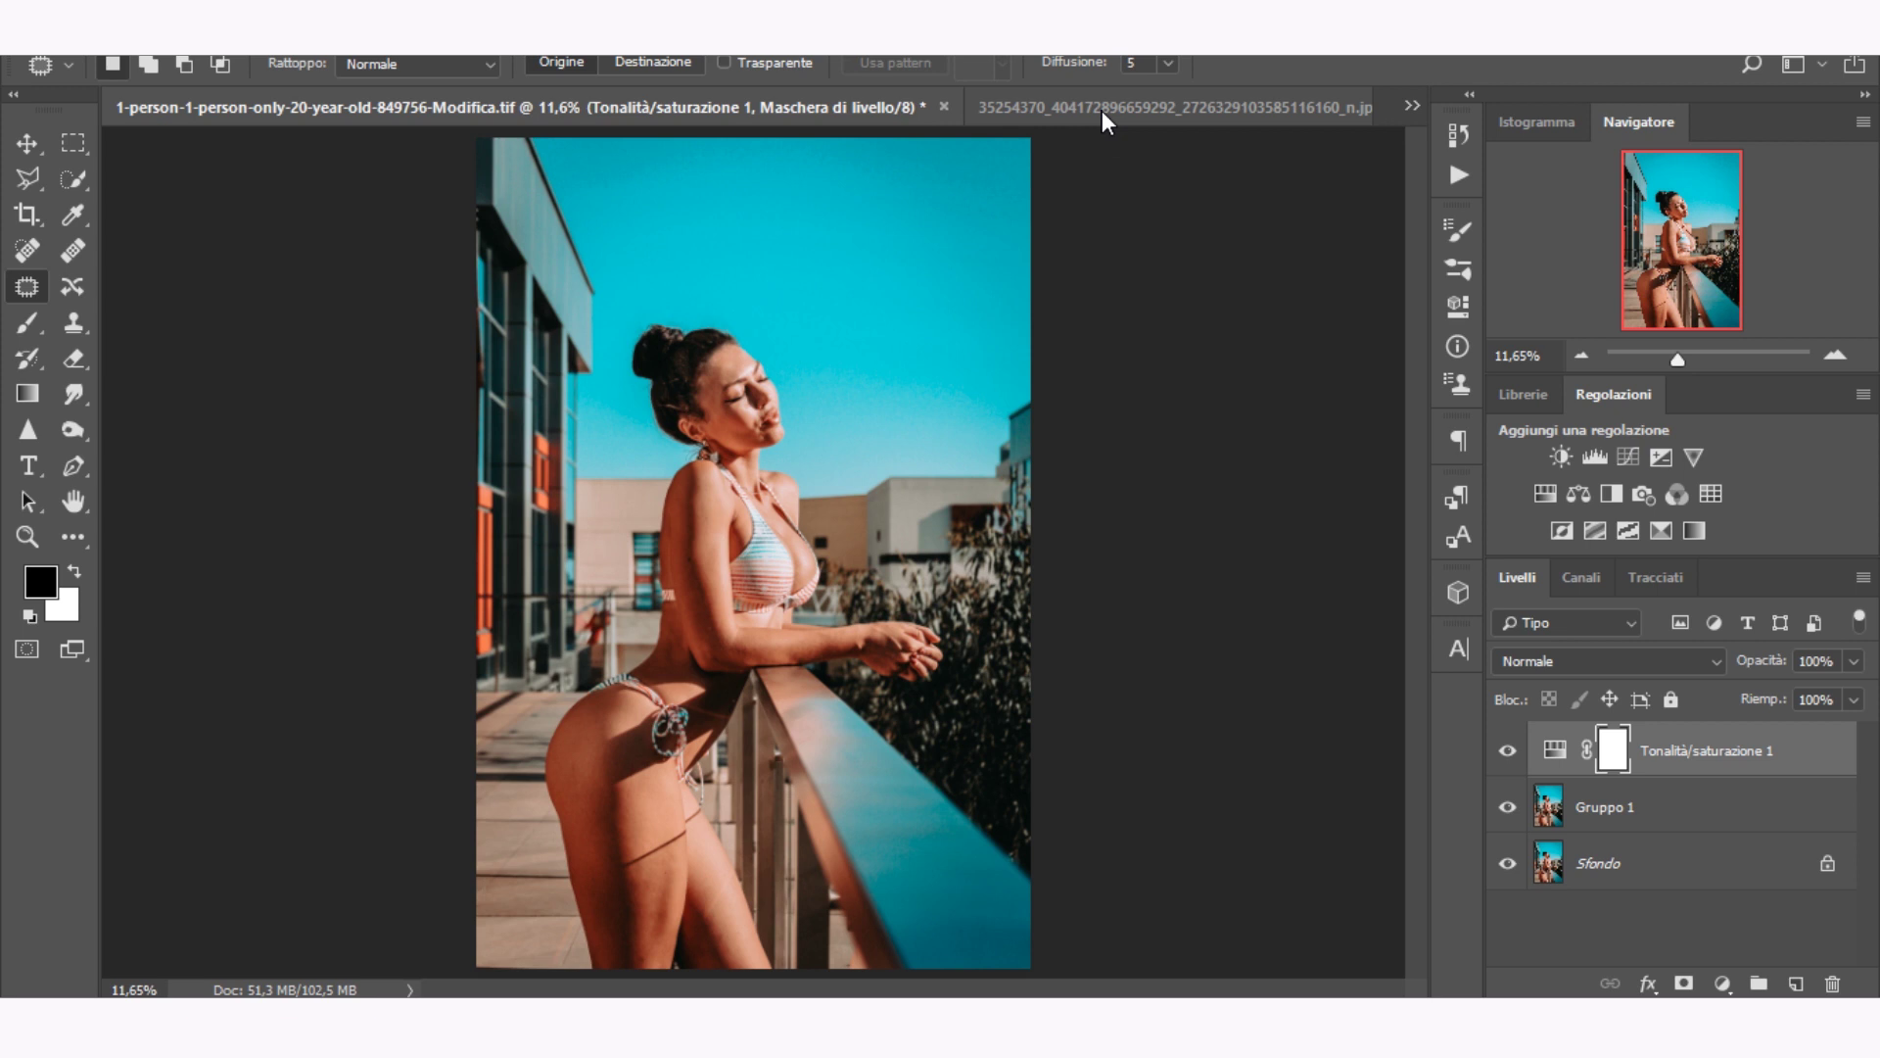
click(1103, 119)
key(ctrl+Tab)
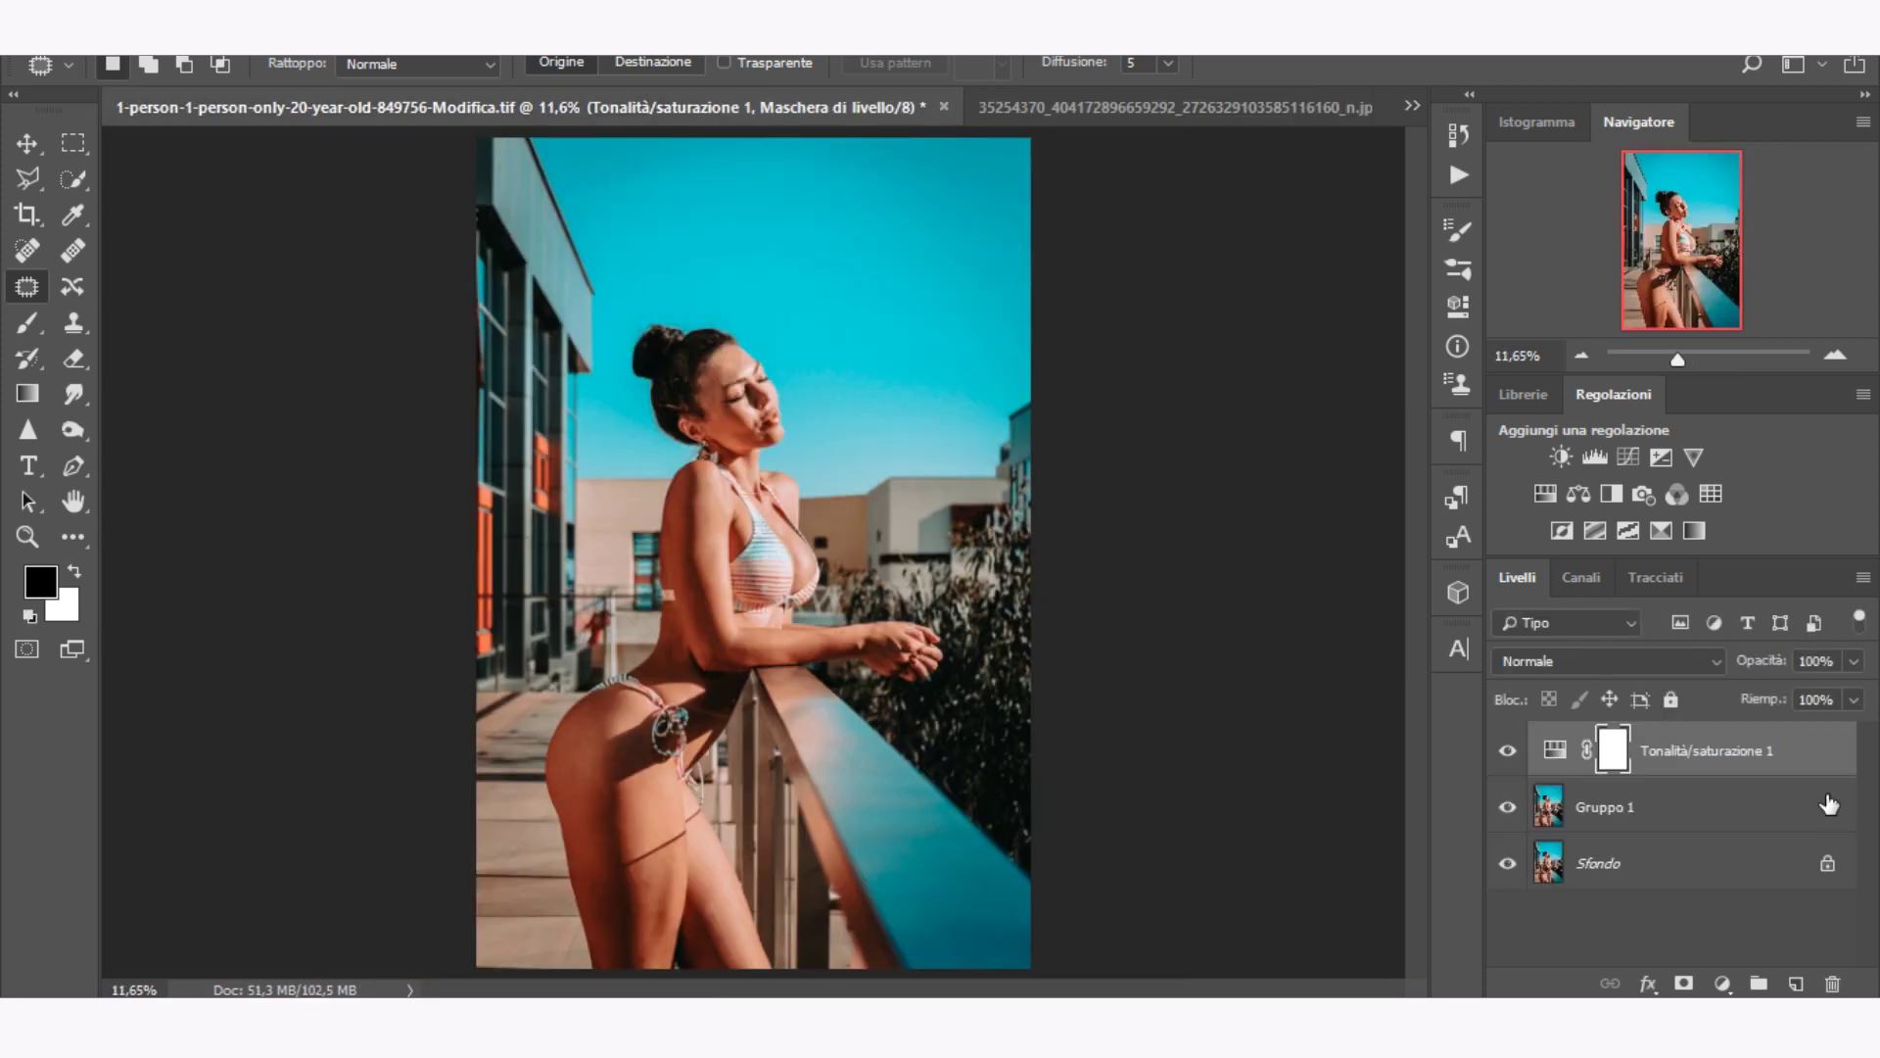
Shift the Reds hue slightly, dismissing a rasterize error message.
click(1457, 304)
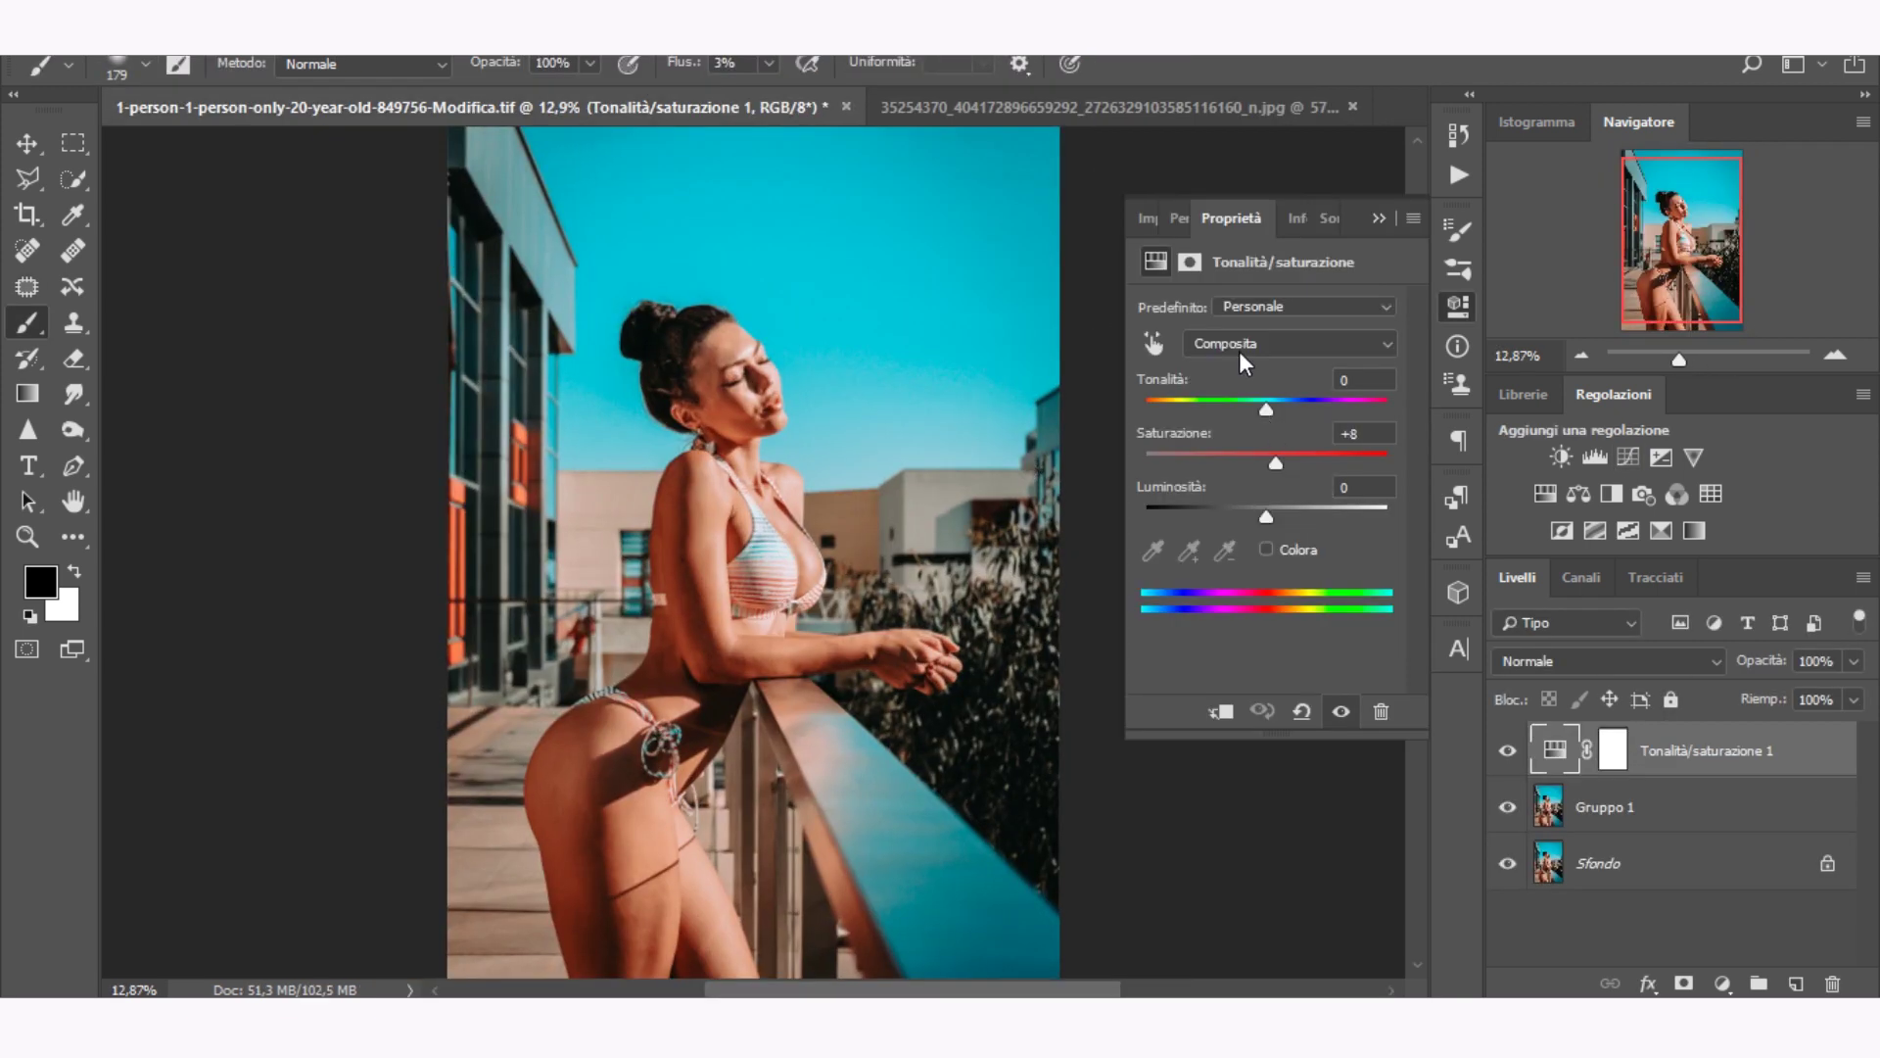
click(1153, 342)
click(697, 573)
drag(1266, 408, 1261, 407)
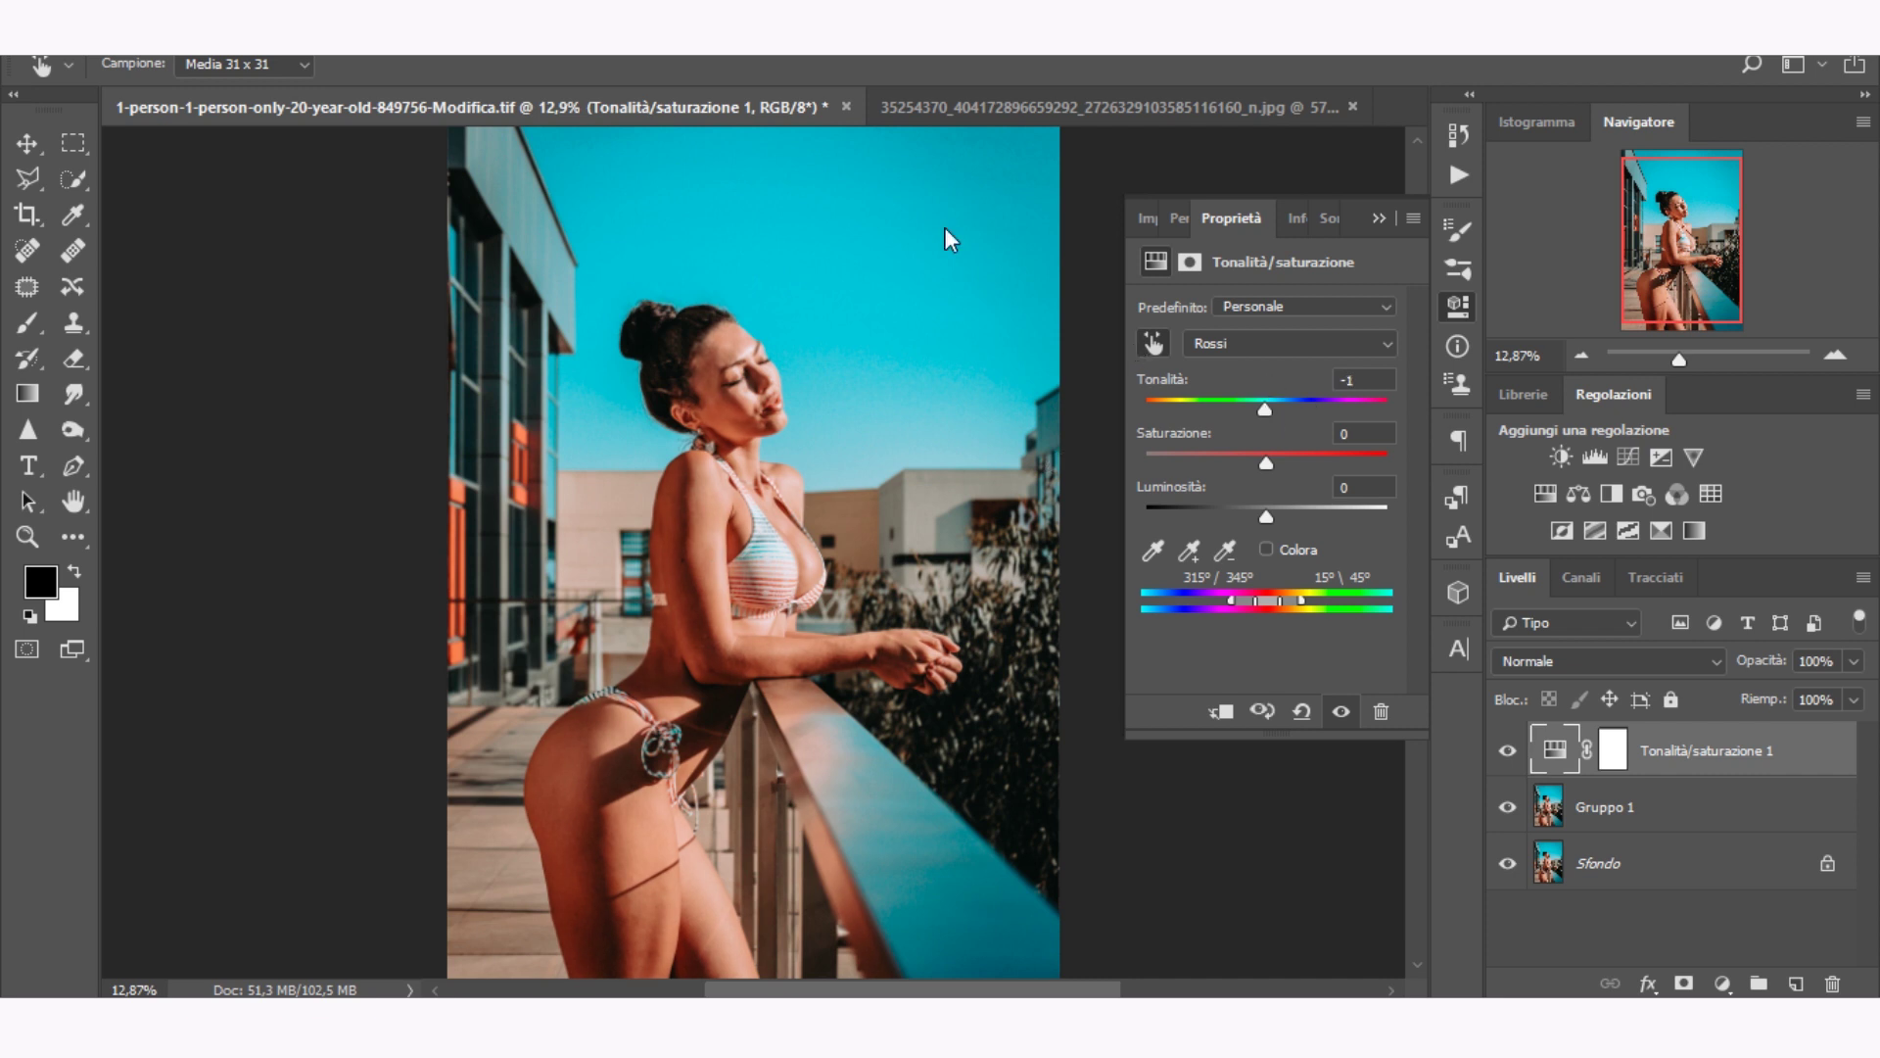
key(b)
click(984, 303)
click(950, 399)
Shift the Cyans hue slightly and close the Hue/Saturation properties.
click(1153, 343)
click(1036, 206)
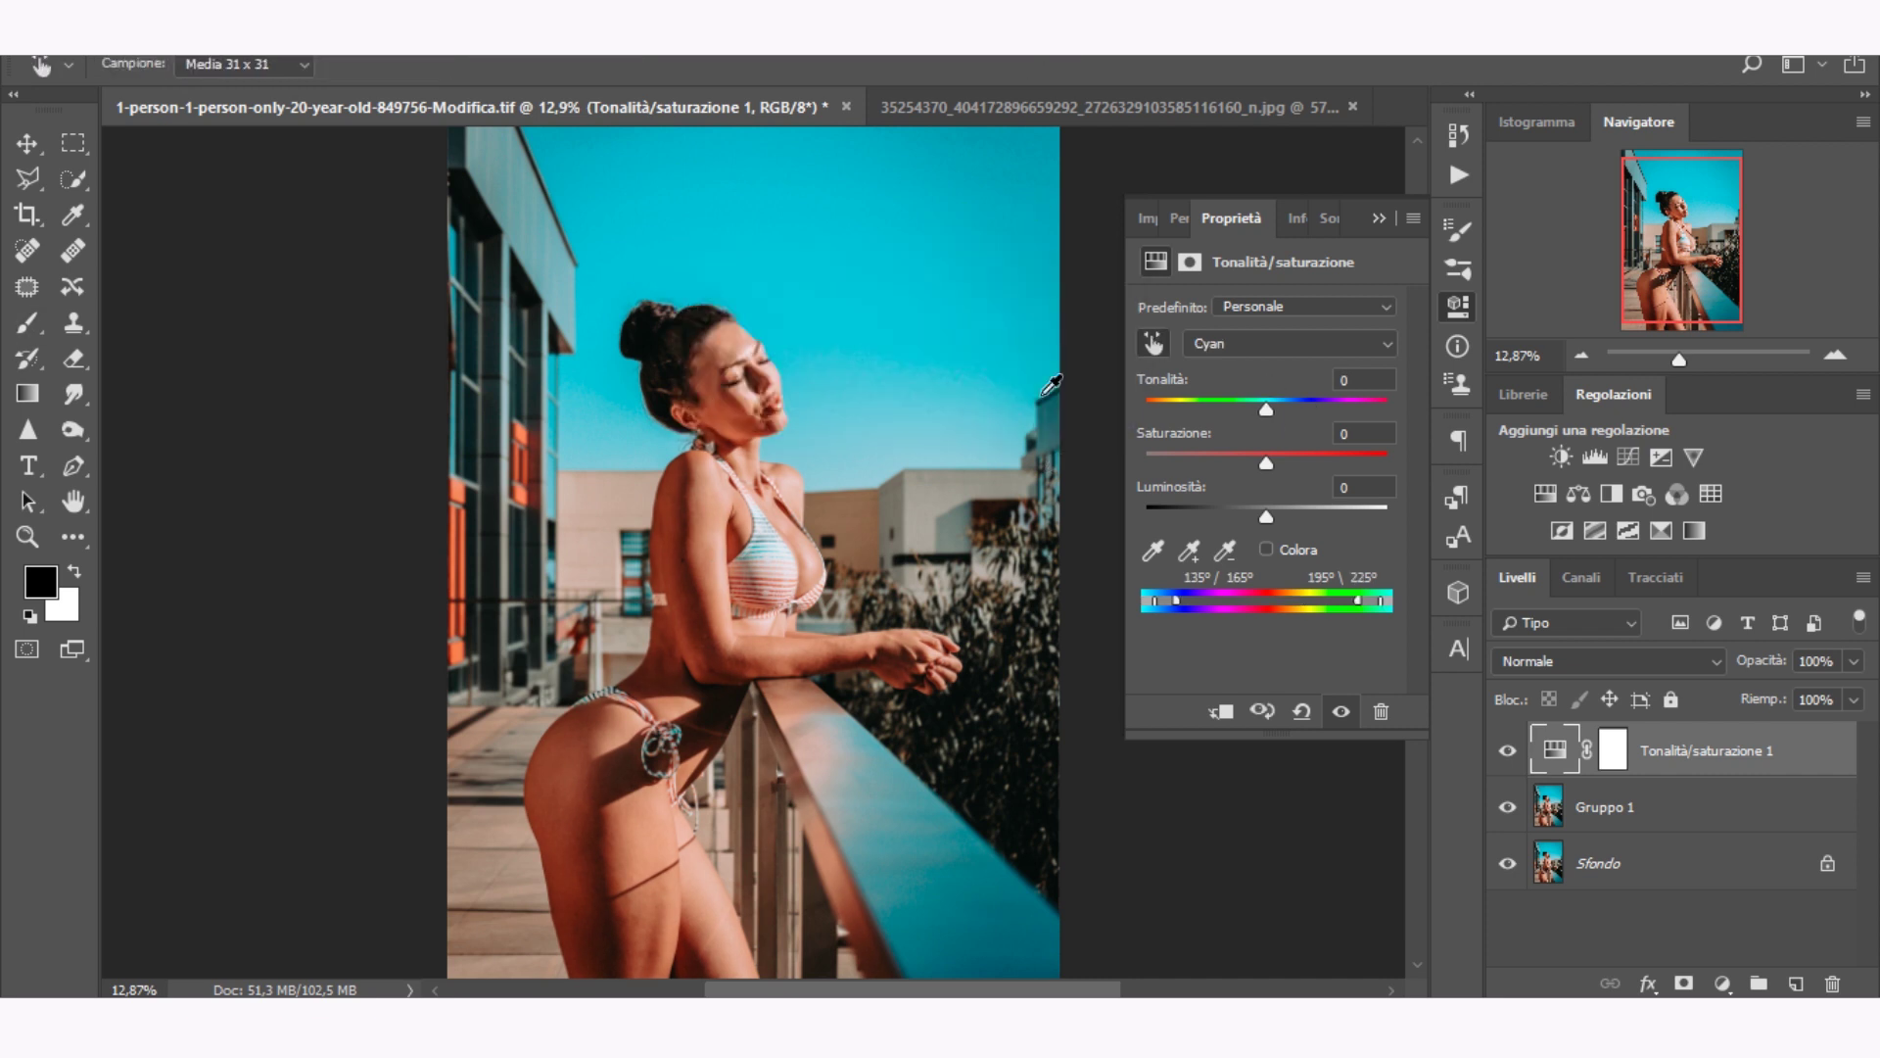
drag(1266, 411, 1269, 405)
key(b)
click(977, 102)
Merge Gruppo 1 and Tonalità/saturazione 1 into one layer with Unisci livelli.
click(643, 107)
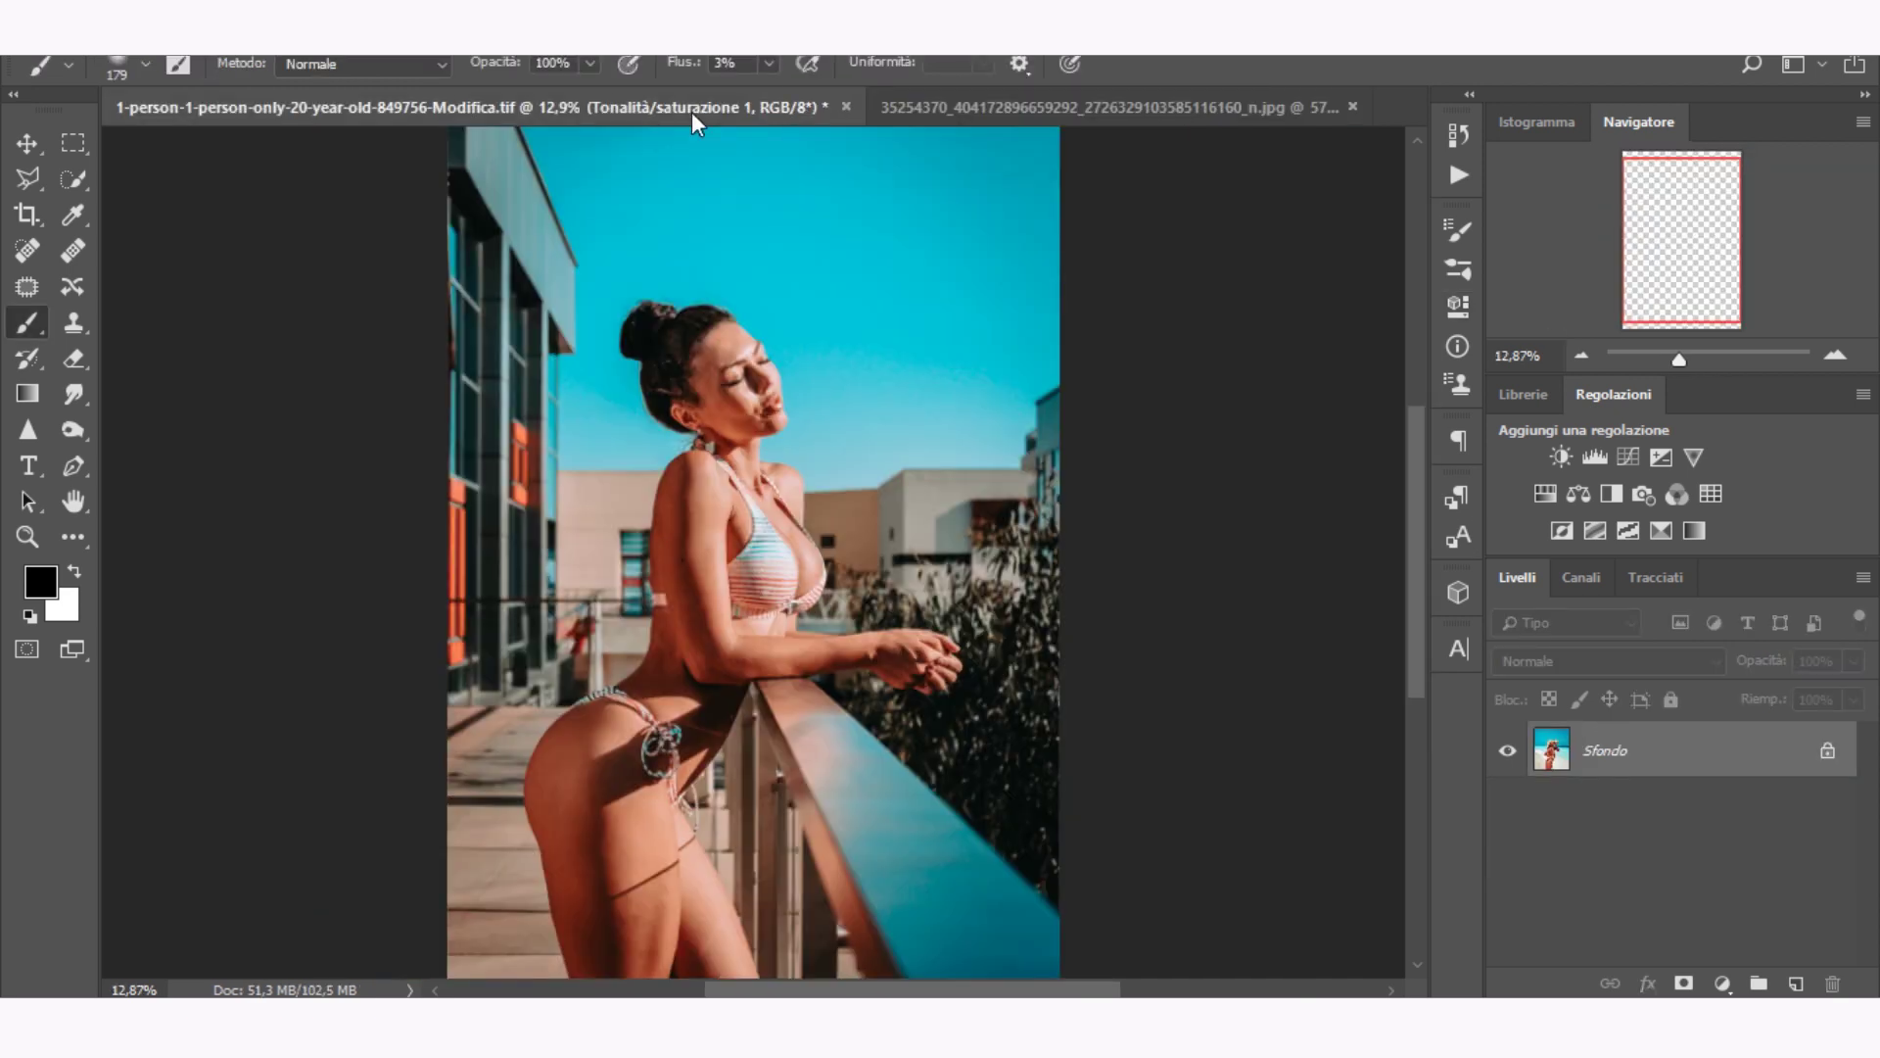
click(1620, 811)
shift+click(1691, 773)
right_click(1691, 786)
click(1586, 764)
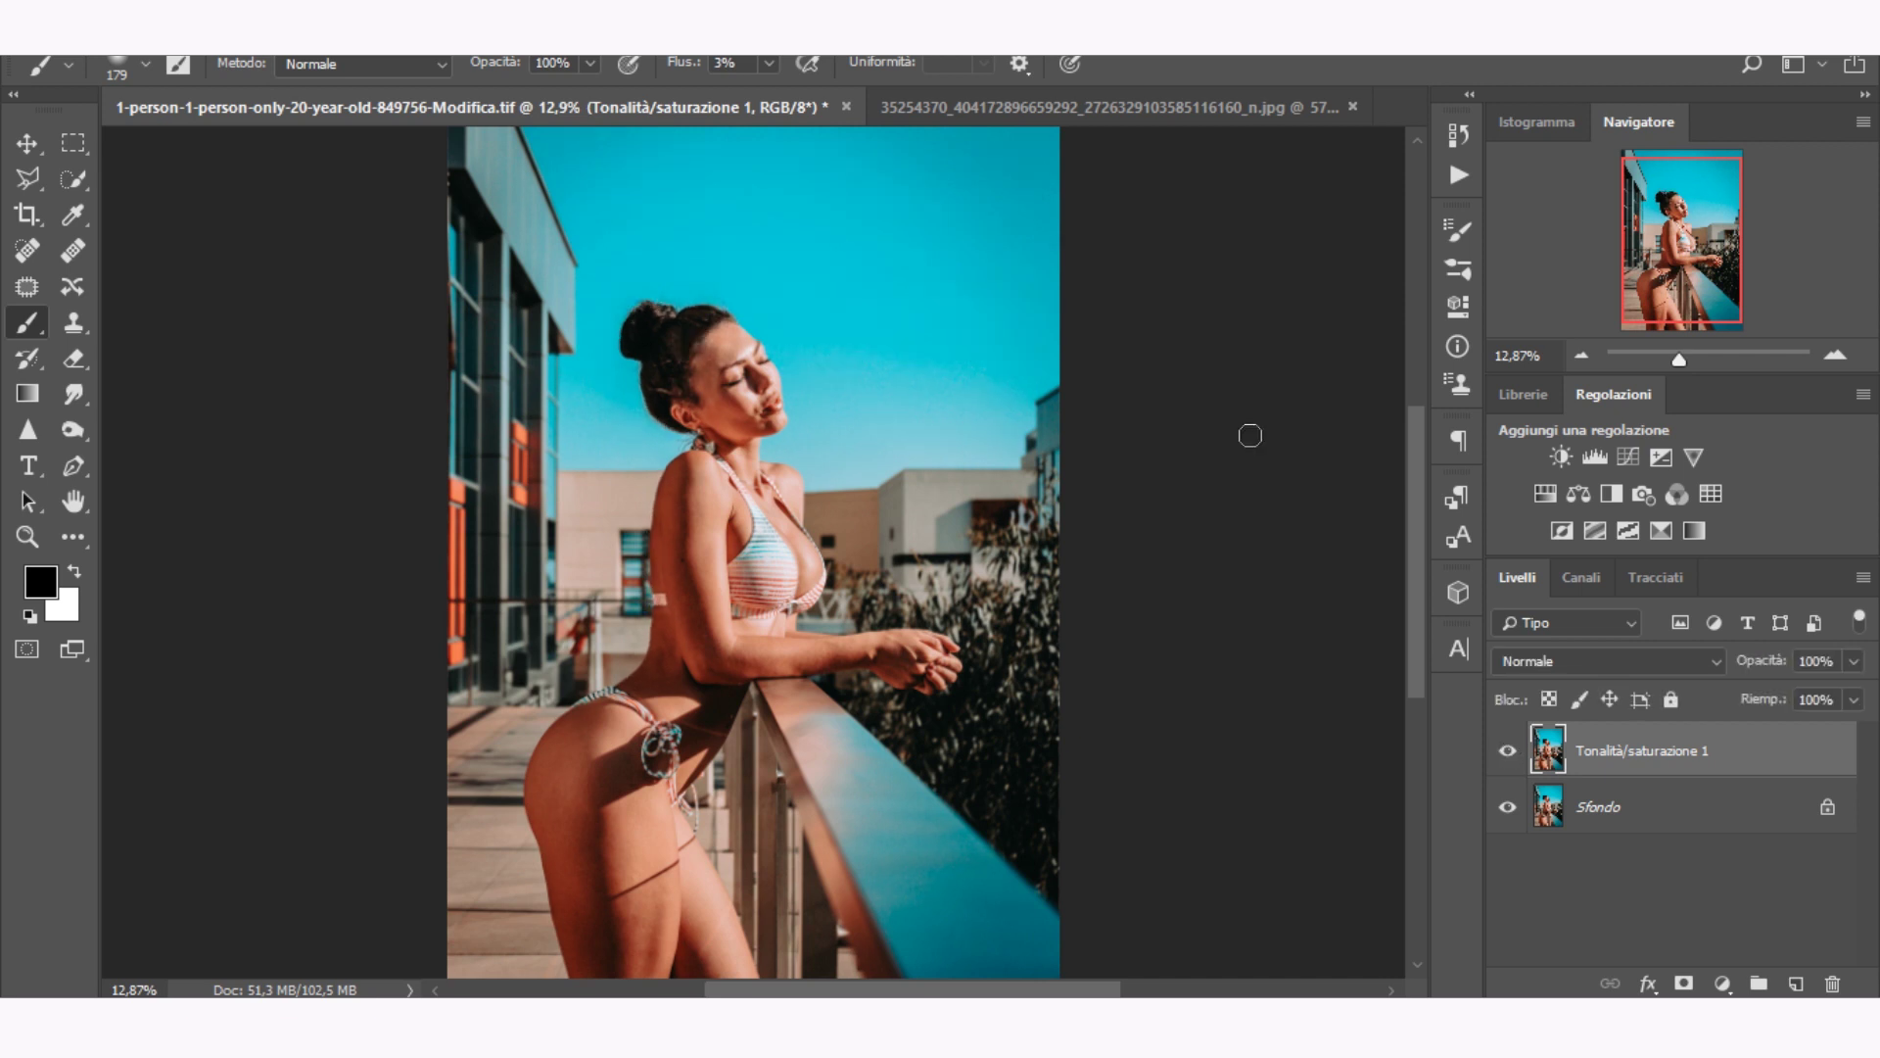
click(1111, 106)
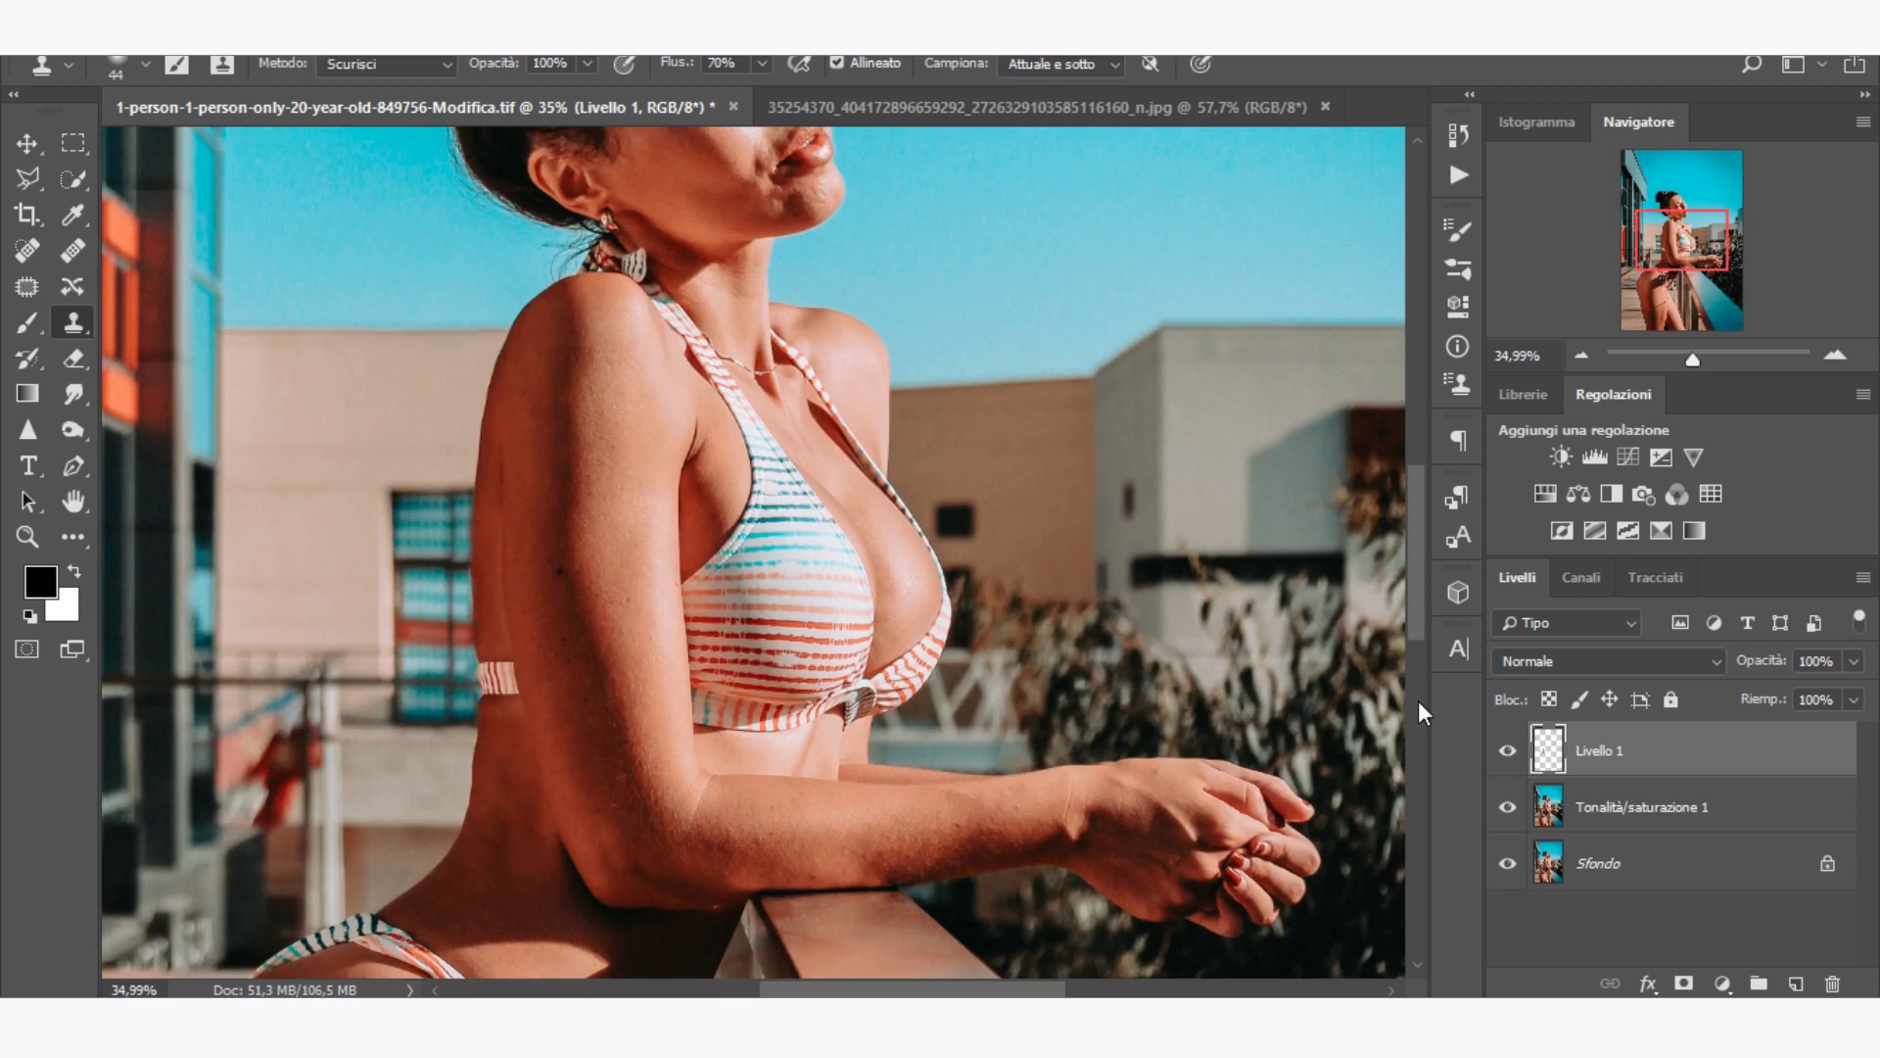
Merge the Hue/Saturation layer into Livello 1 with Unisci livelli.
click(1509, 752)
click(1509, 753)
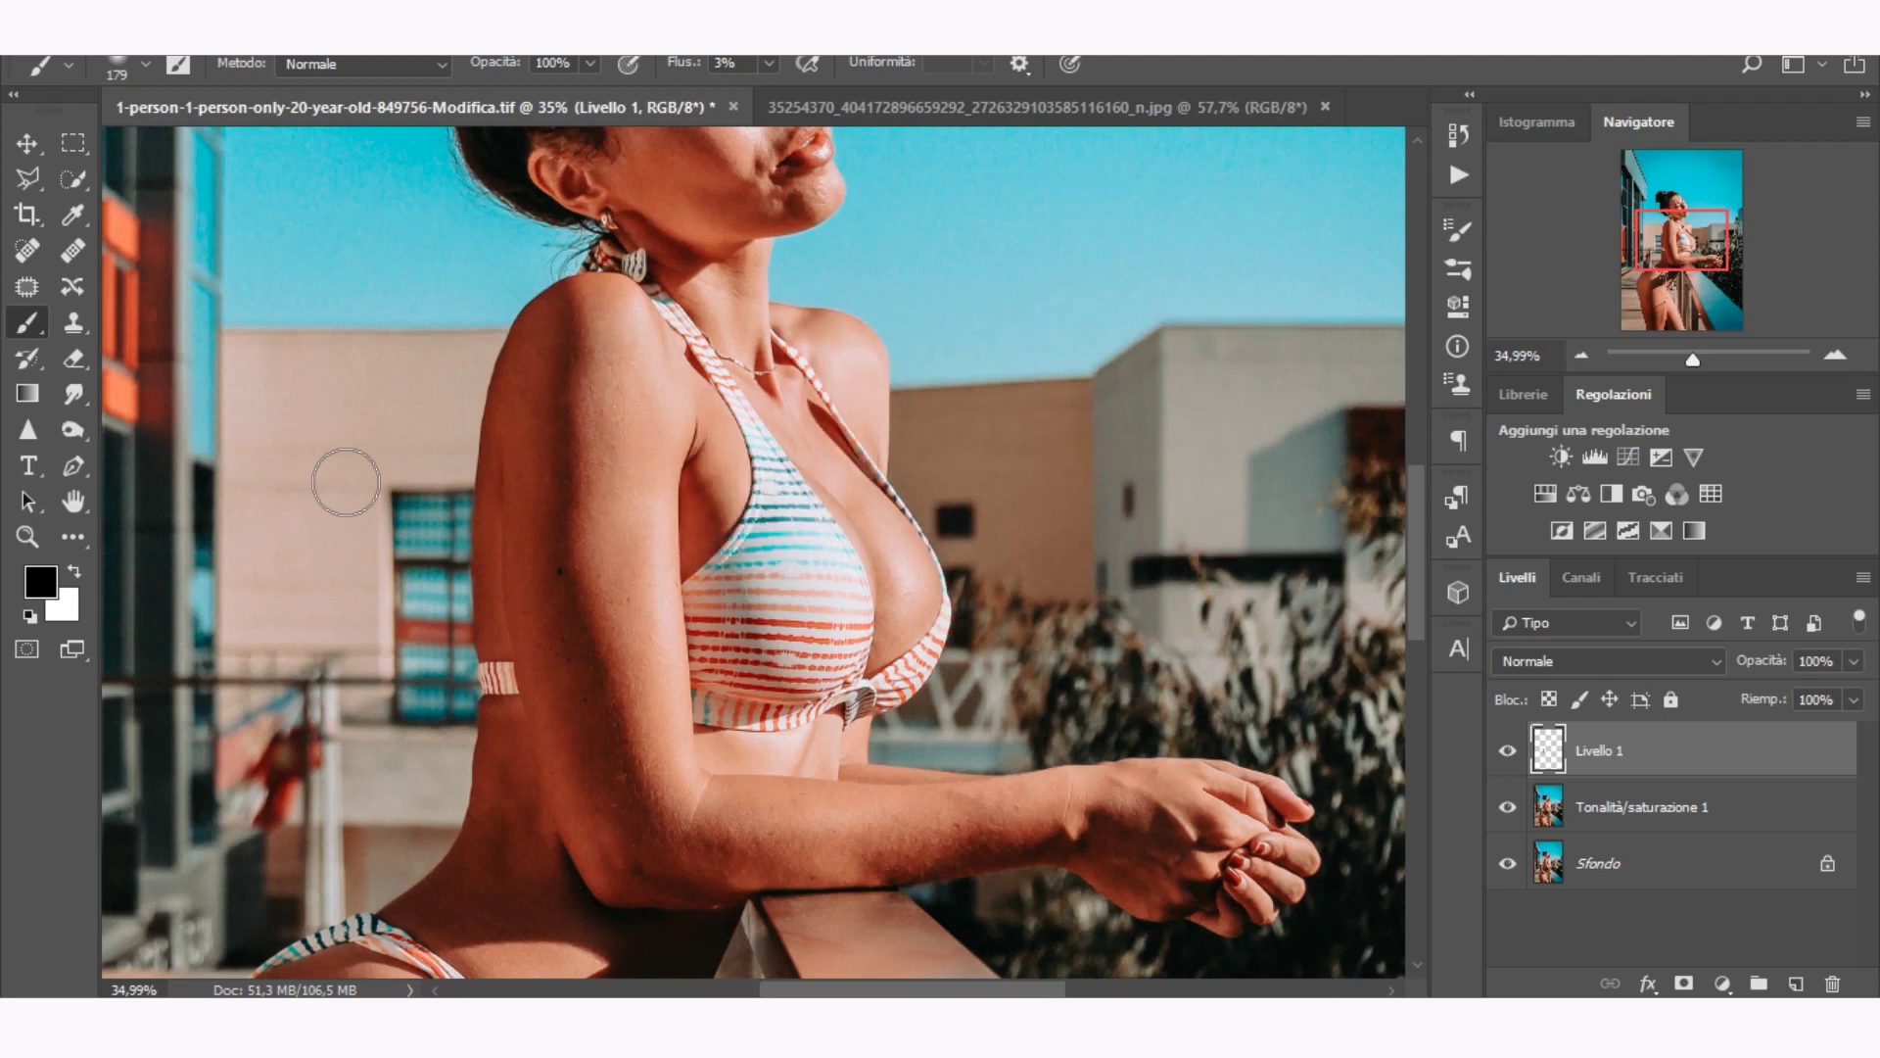
key(v)
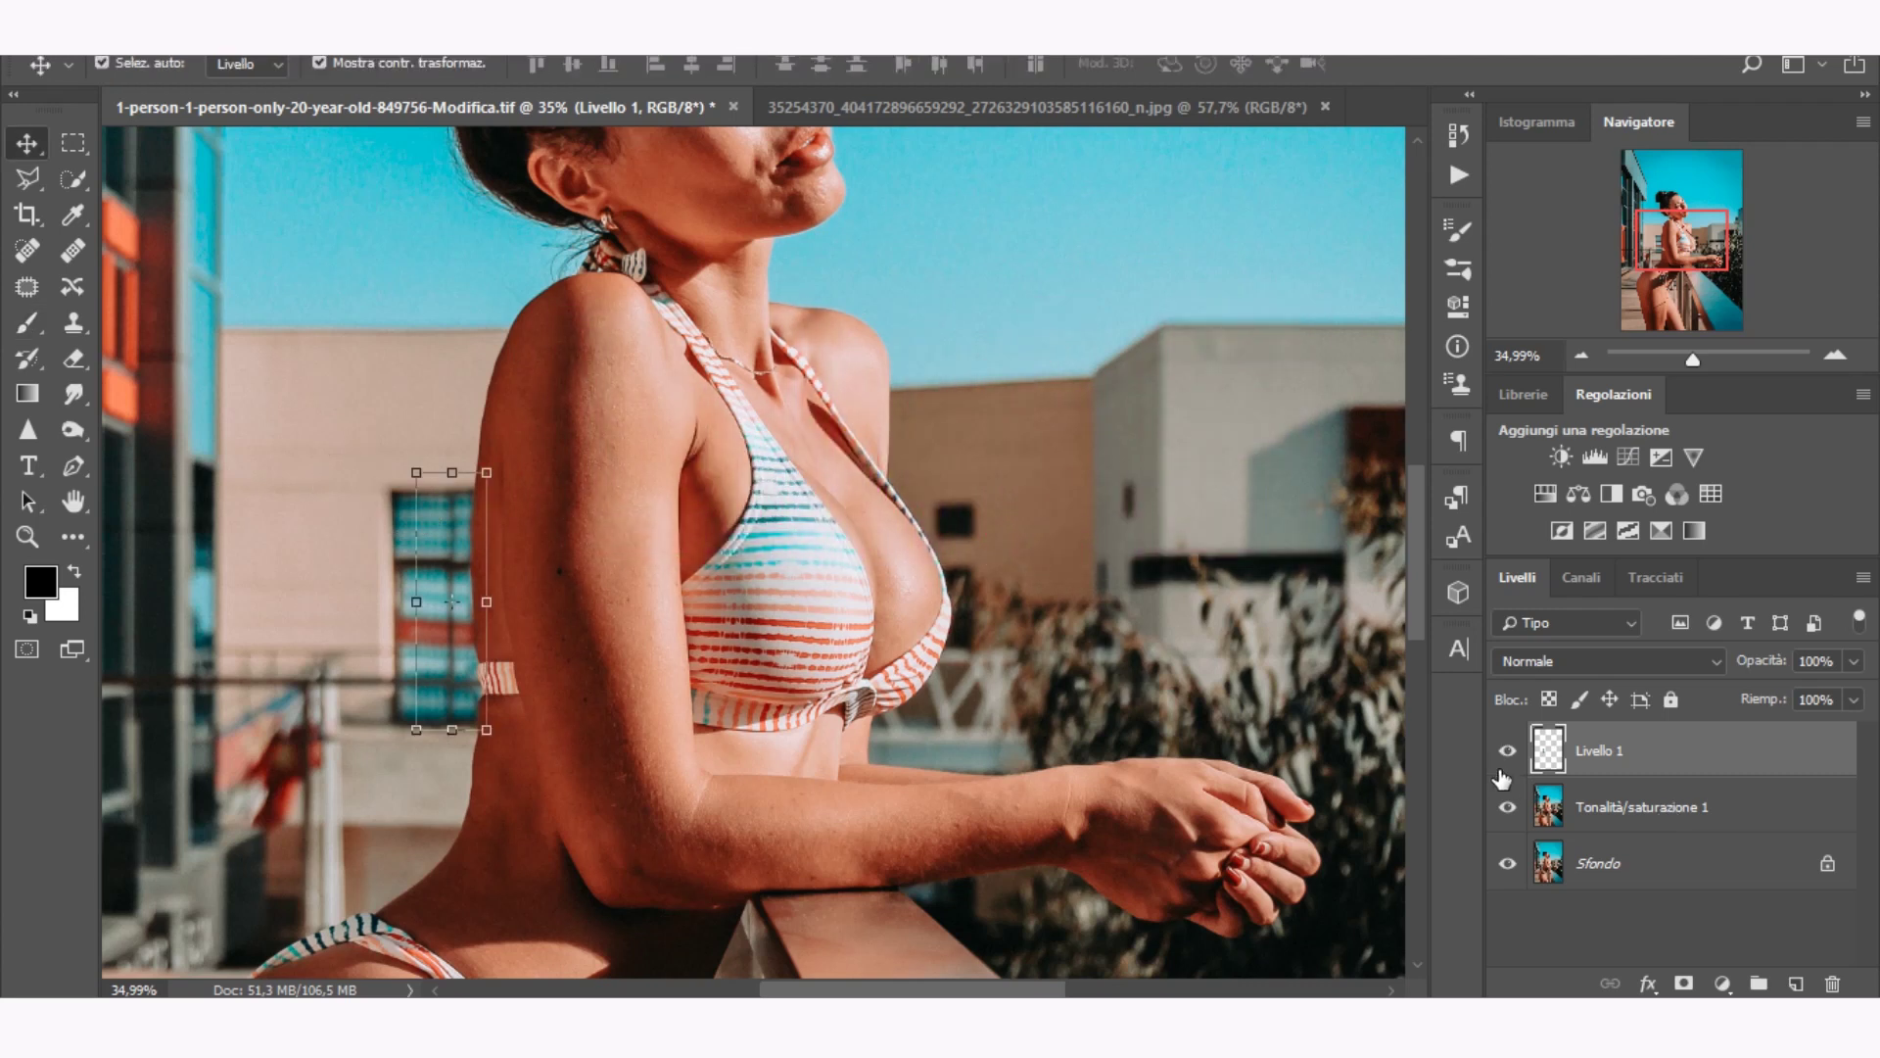
right_click(1621, 771)
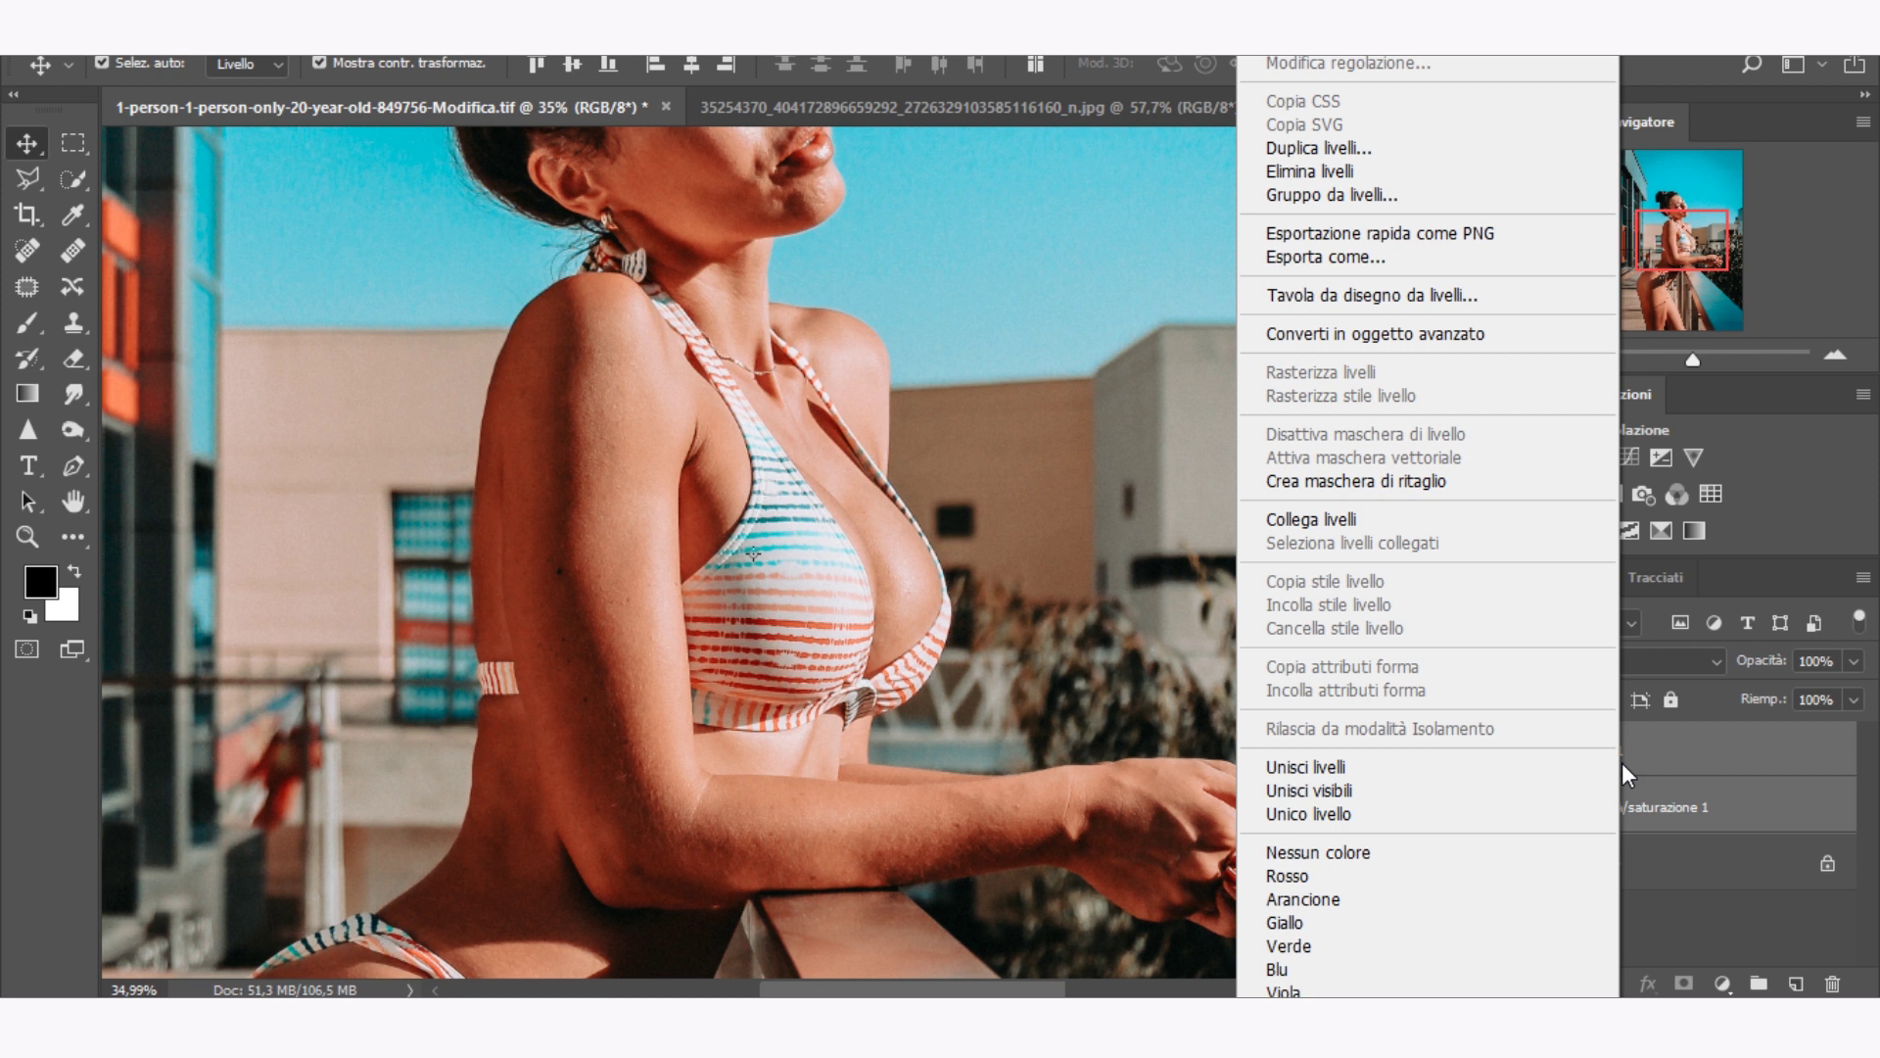
click(1307, 767)
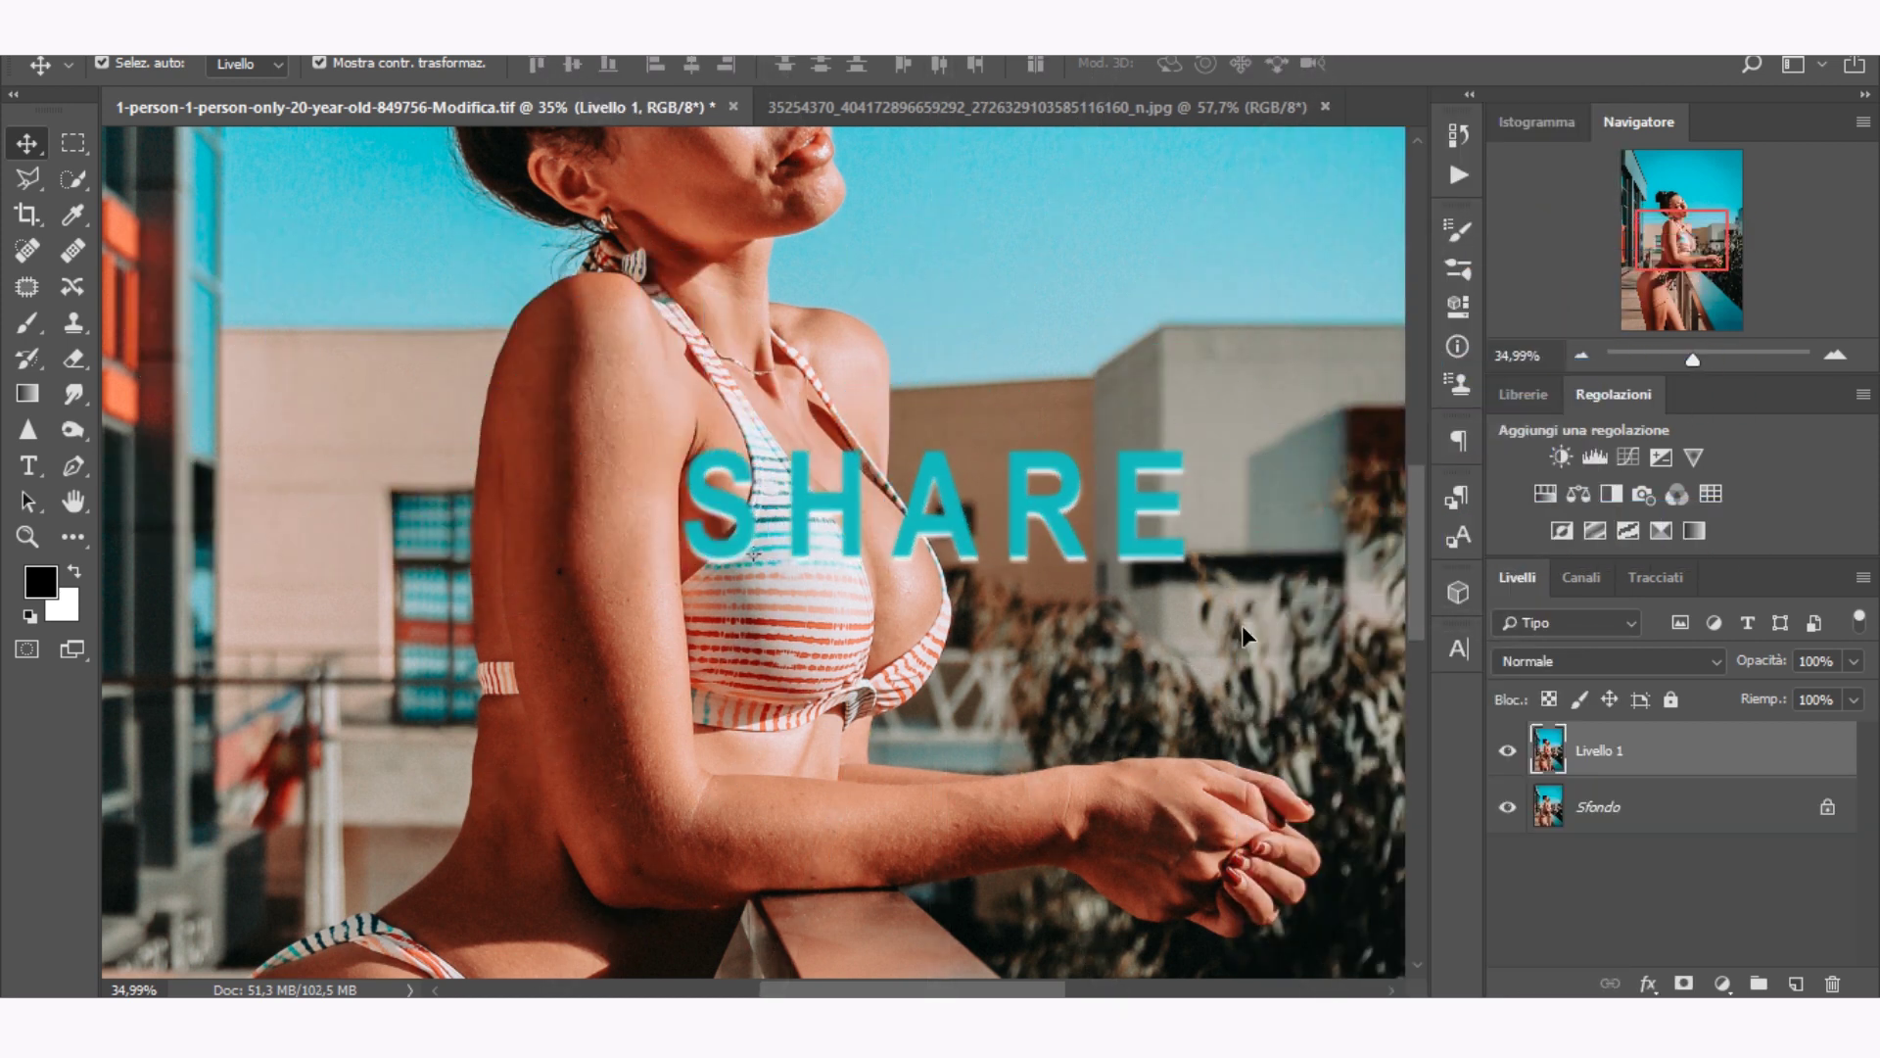
Zoom out to the whole photo and hide Livello 1 to show the original.
drag(1692, 359, 1678, 362)
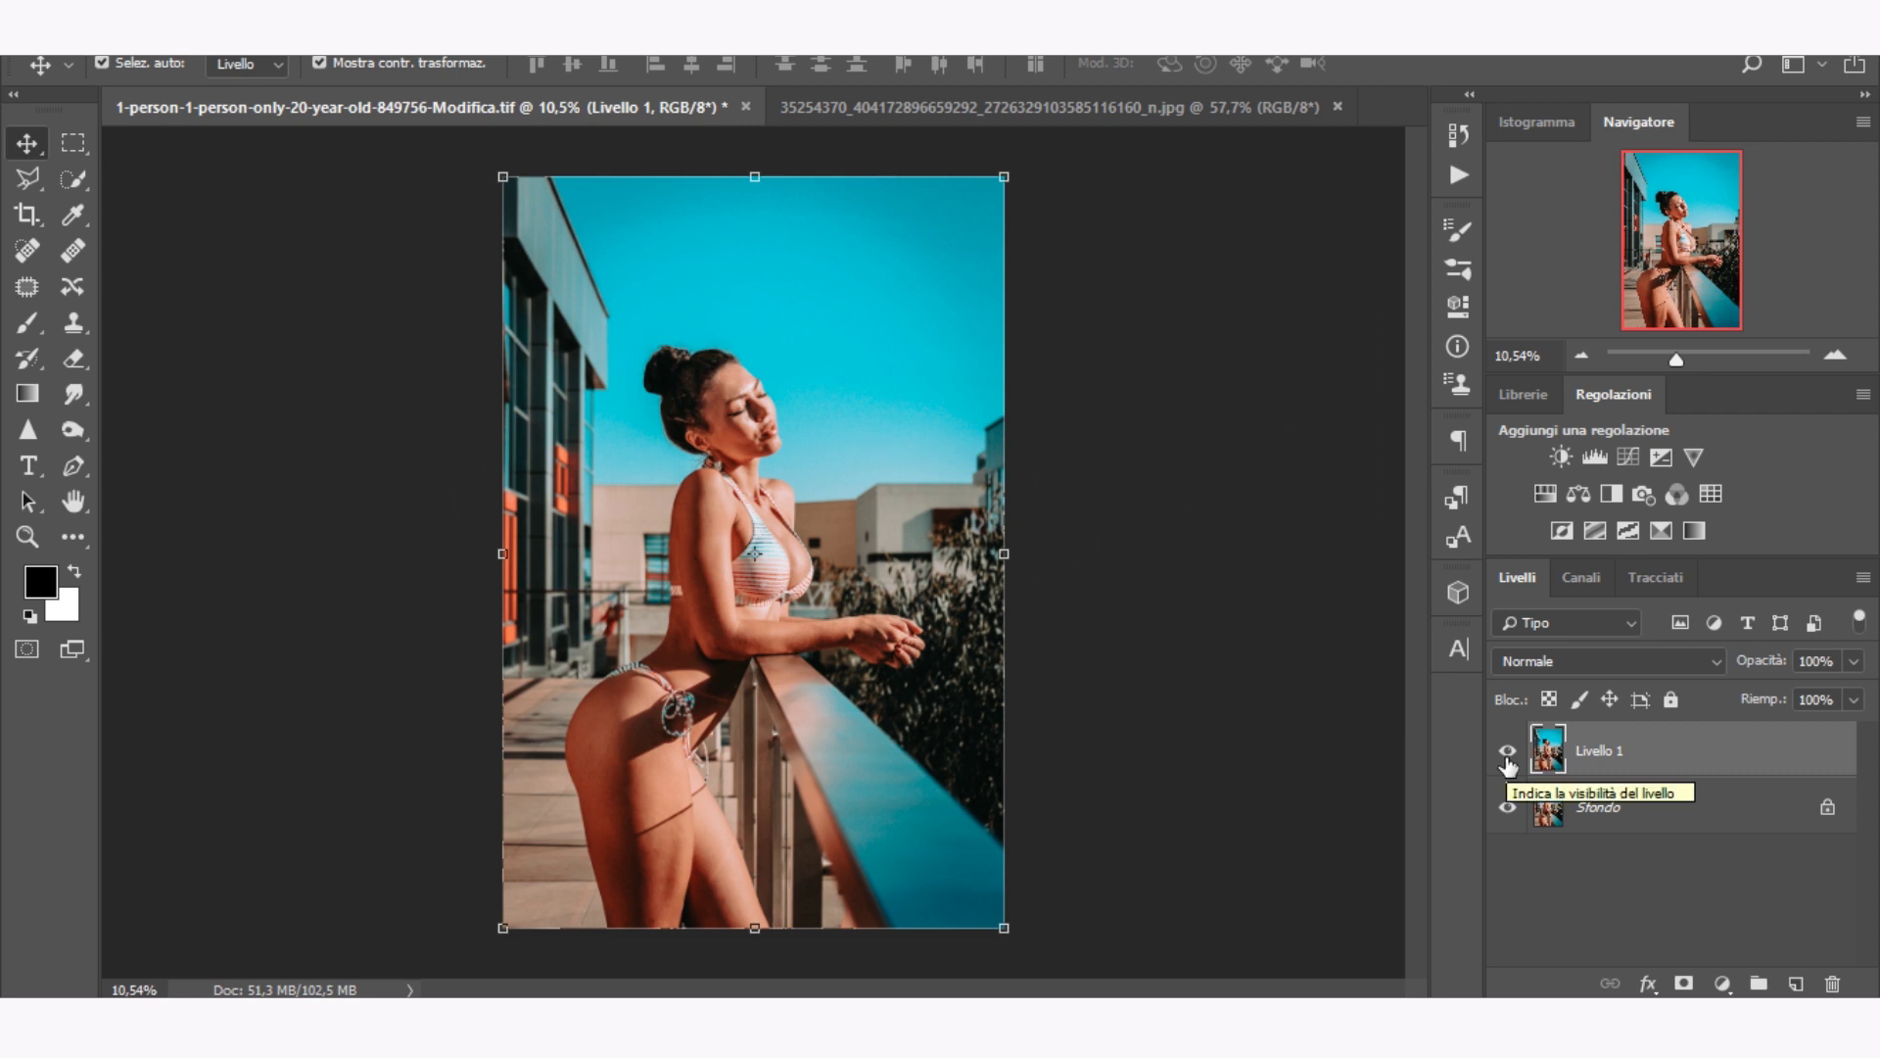
drag(1679, 365, 1683, 365)
click(1506, 751)
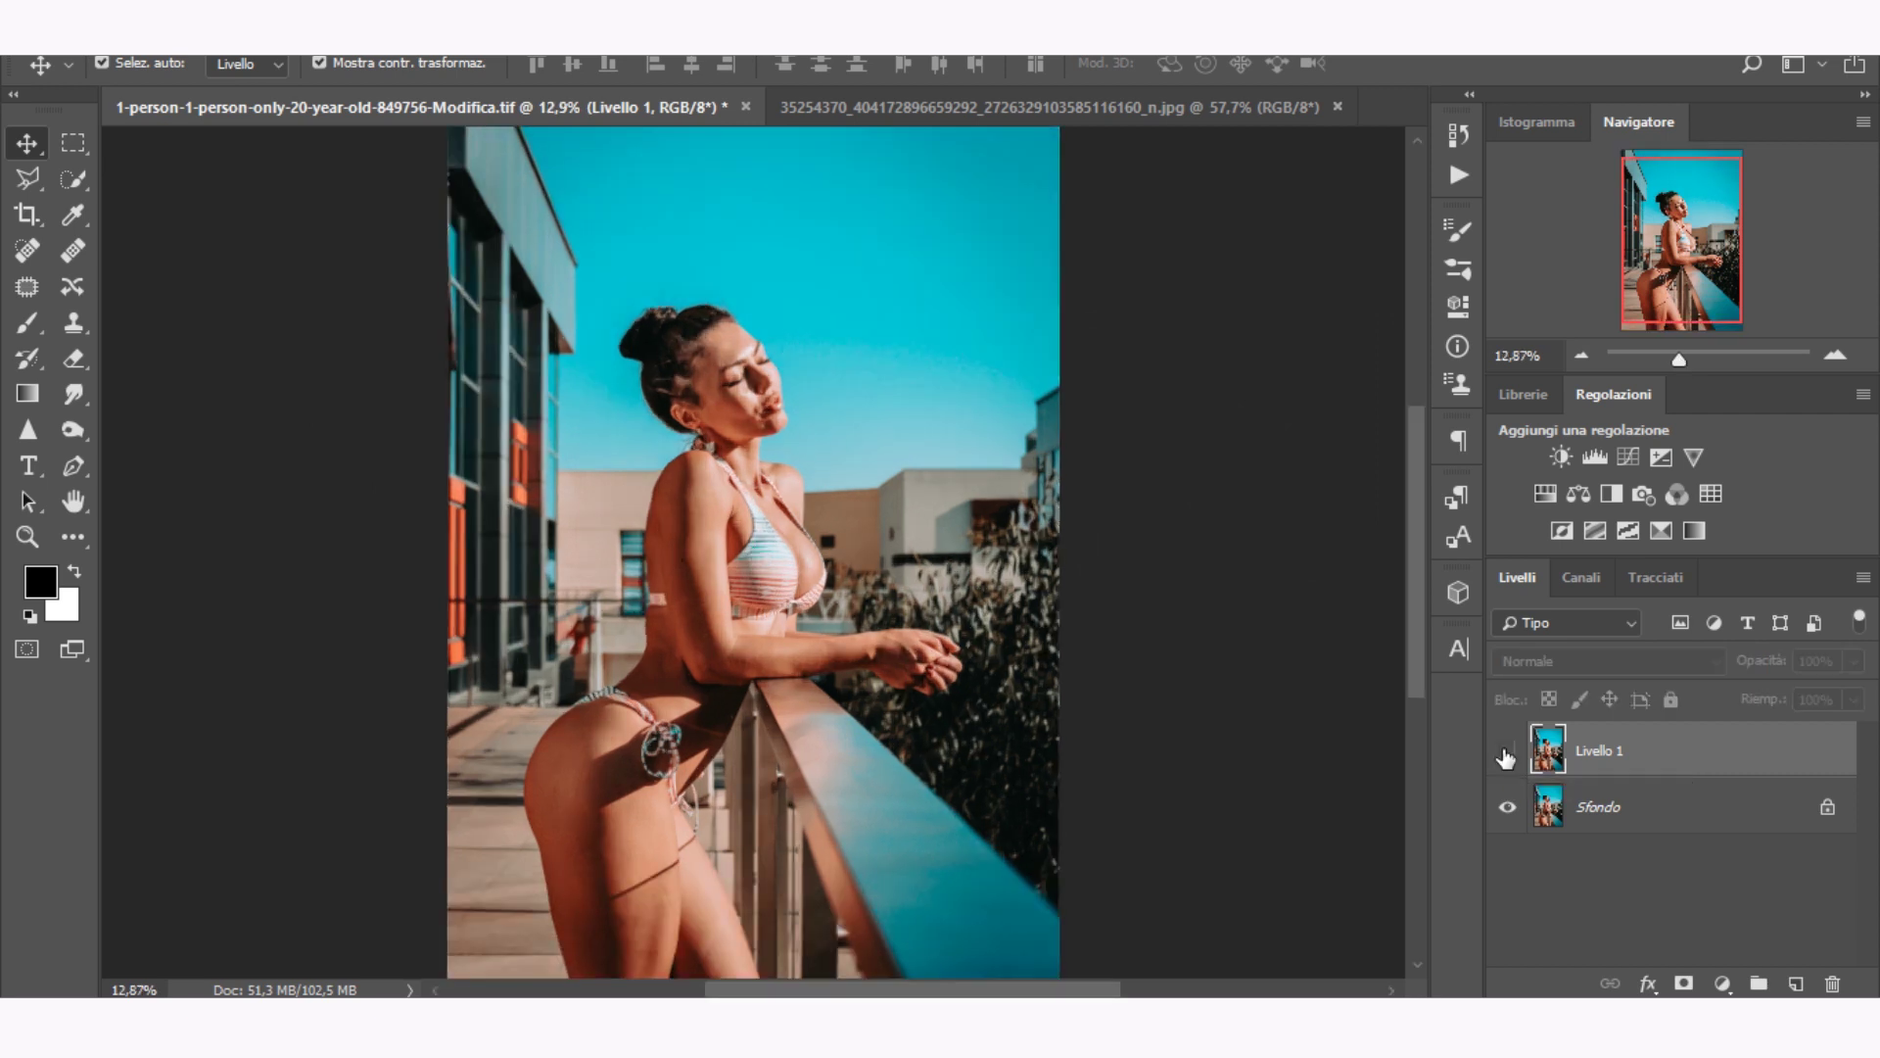